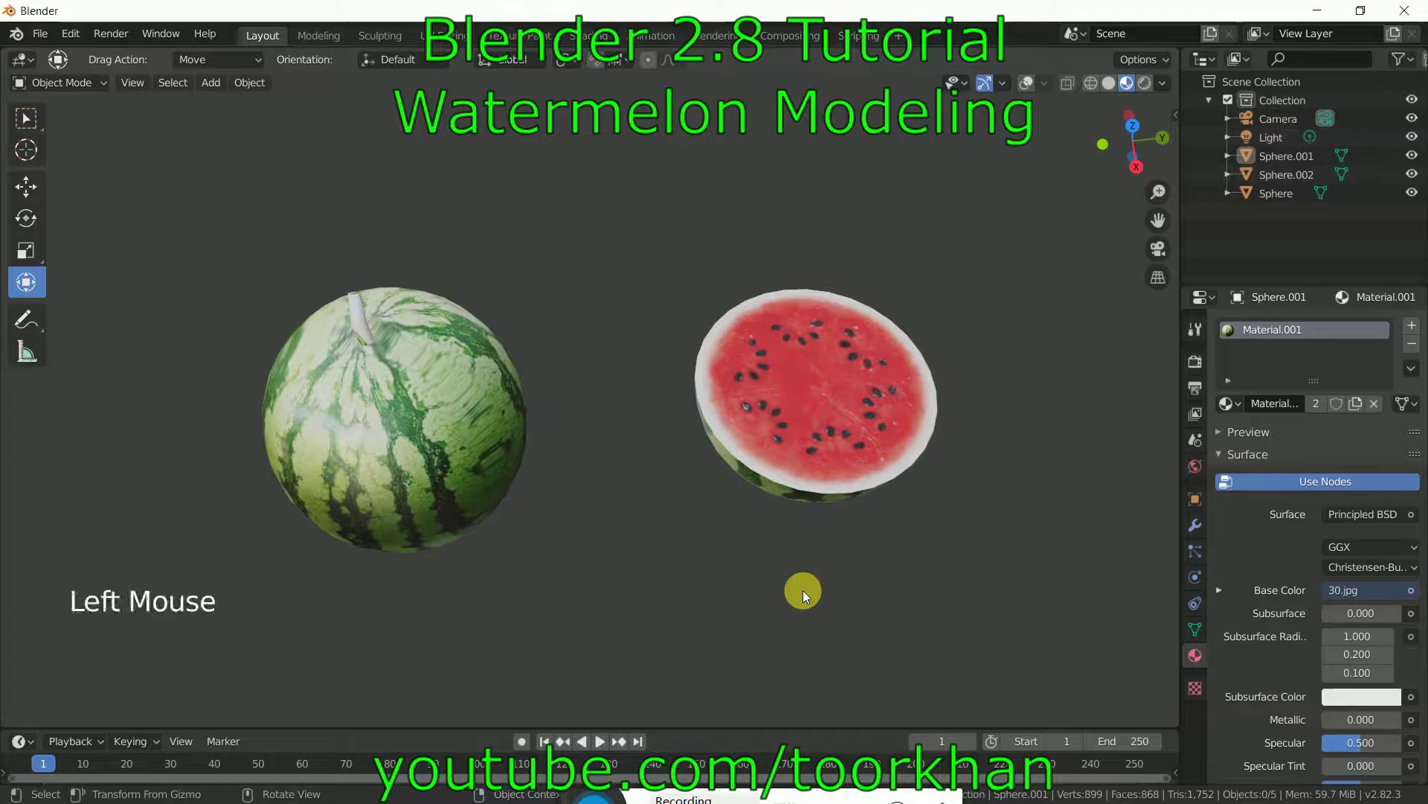
# Orbit and zoom around the two finished melons to inspect them.
pyautogui.moveTo(953, 467); pyautogui.dragTo(980, 412, button='middle')
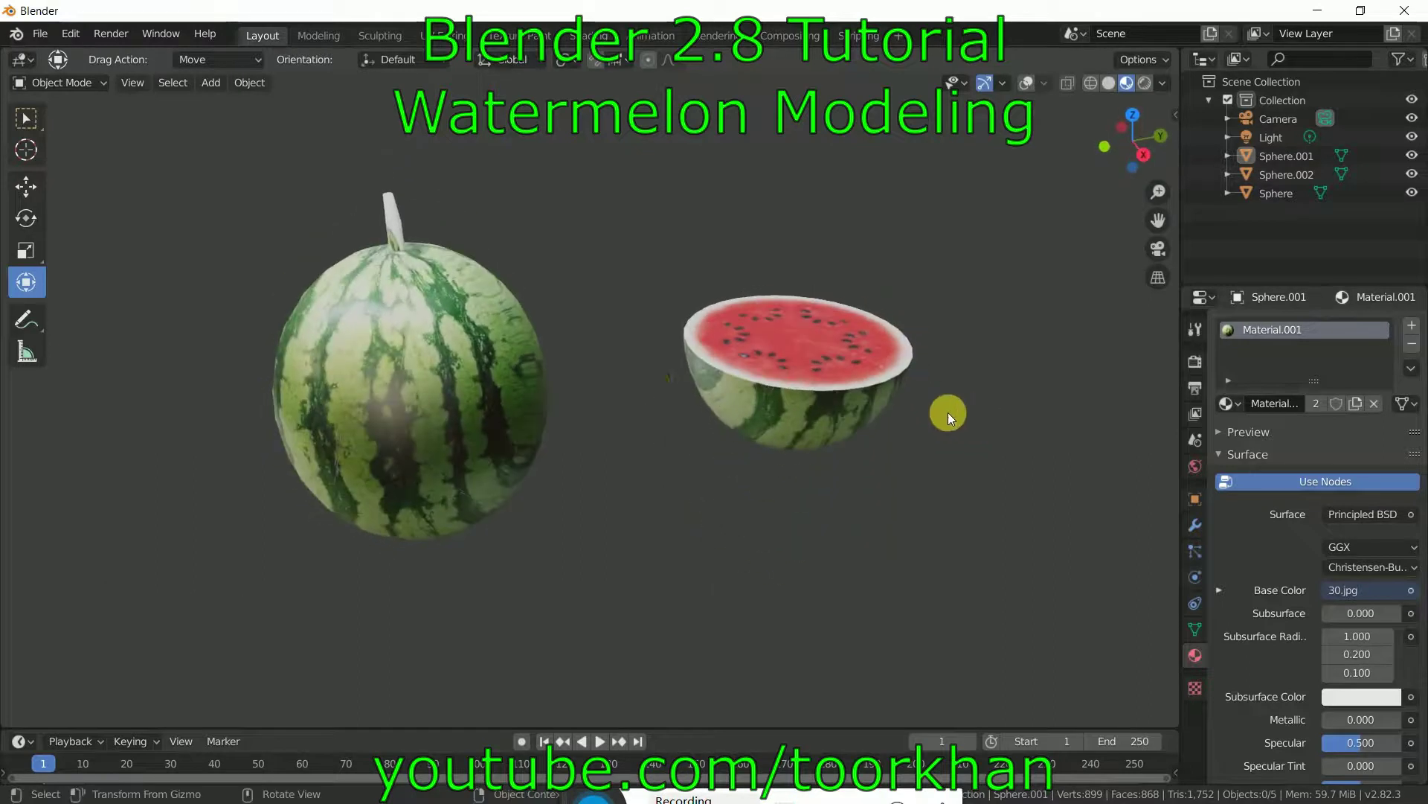
pyautogui.moveTo(399, 329); pyautogui.dragTo(369, 372, button='middle')
pyautogui.moveTo(647, 405); pyautogui.dragTo(684, 442, button='middle')
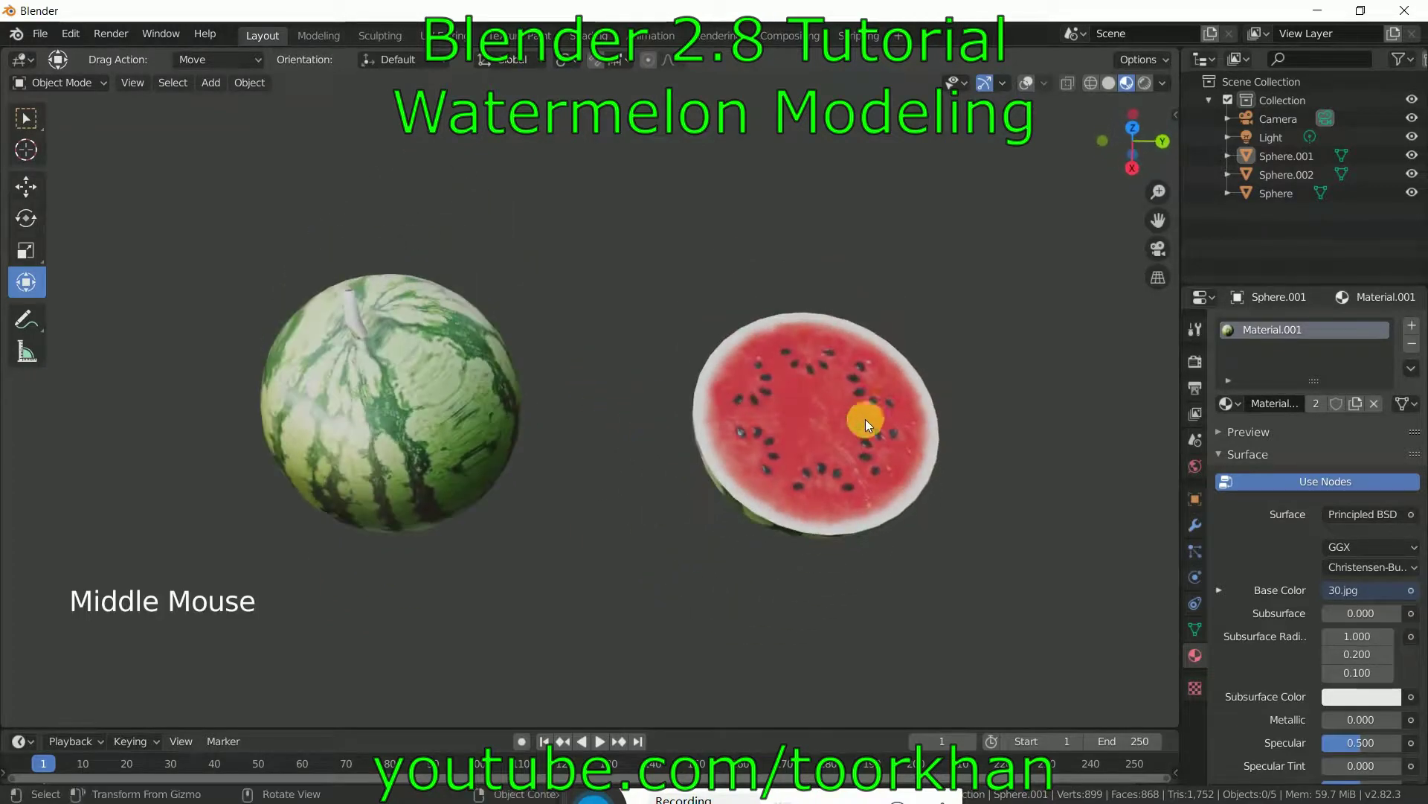
pyautogui.moveTo(823, 439); pyautogui.dragTo(823, 430, button='middle')
pyautogui.moveTo(435, 414); pyautogui.dragTo(462, 430, button='middle')
pyautogui.moveTo(864, 455)
pyautogui.mouseDown(button='middle')
pyautogui.moveTo(749, 454)
pyautogui.moveTo(853, 449)
pyautogui.moveTo(876, 477)
pyautogui.mouseUp(button='middle')
pyautogui.scroll(2, 690, 475)
pyautogui.moveTo(690, 474); pyautogui.dragTo(713, 519, button='middle')
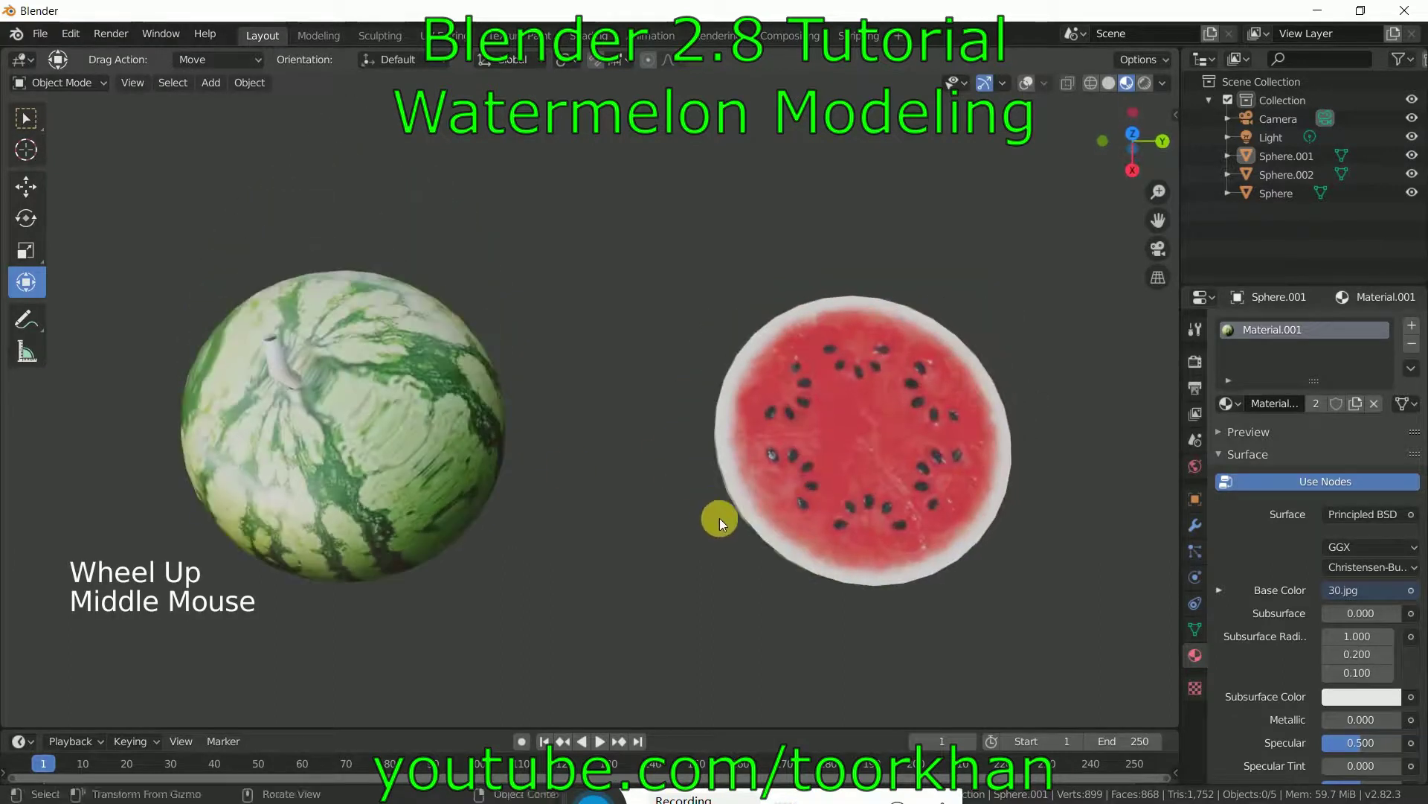
# Delete the default cube and load 30.jpg as a reference image at the centre.
pyautogui.click(582, 447)
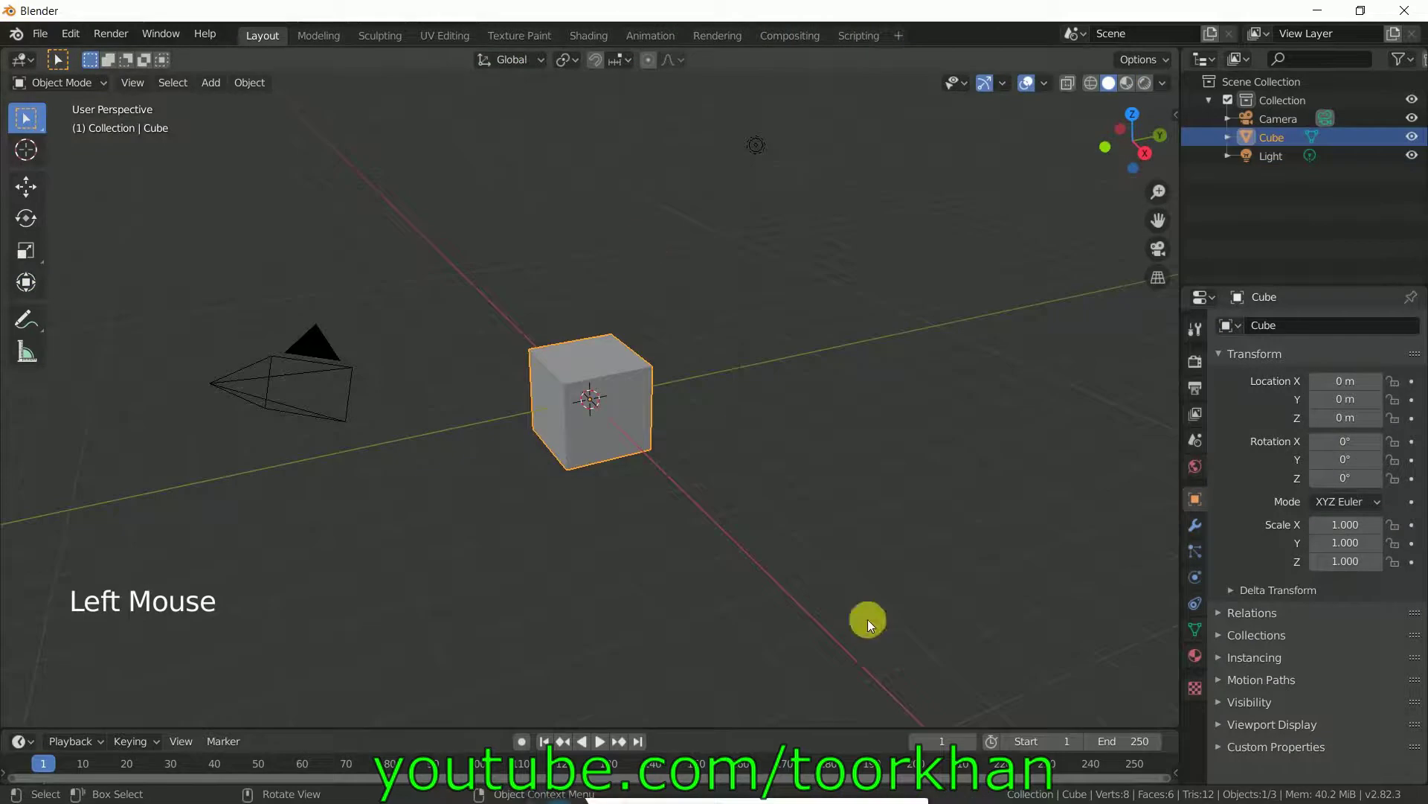
pyautogui.press('x')
pyautogui.click(600, 424)
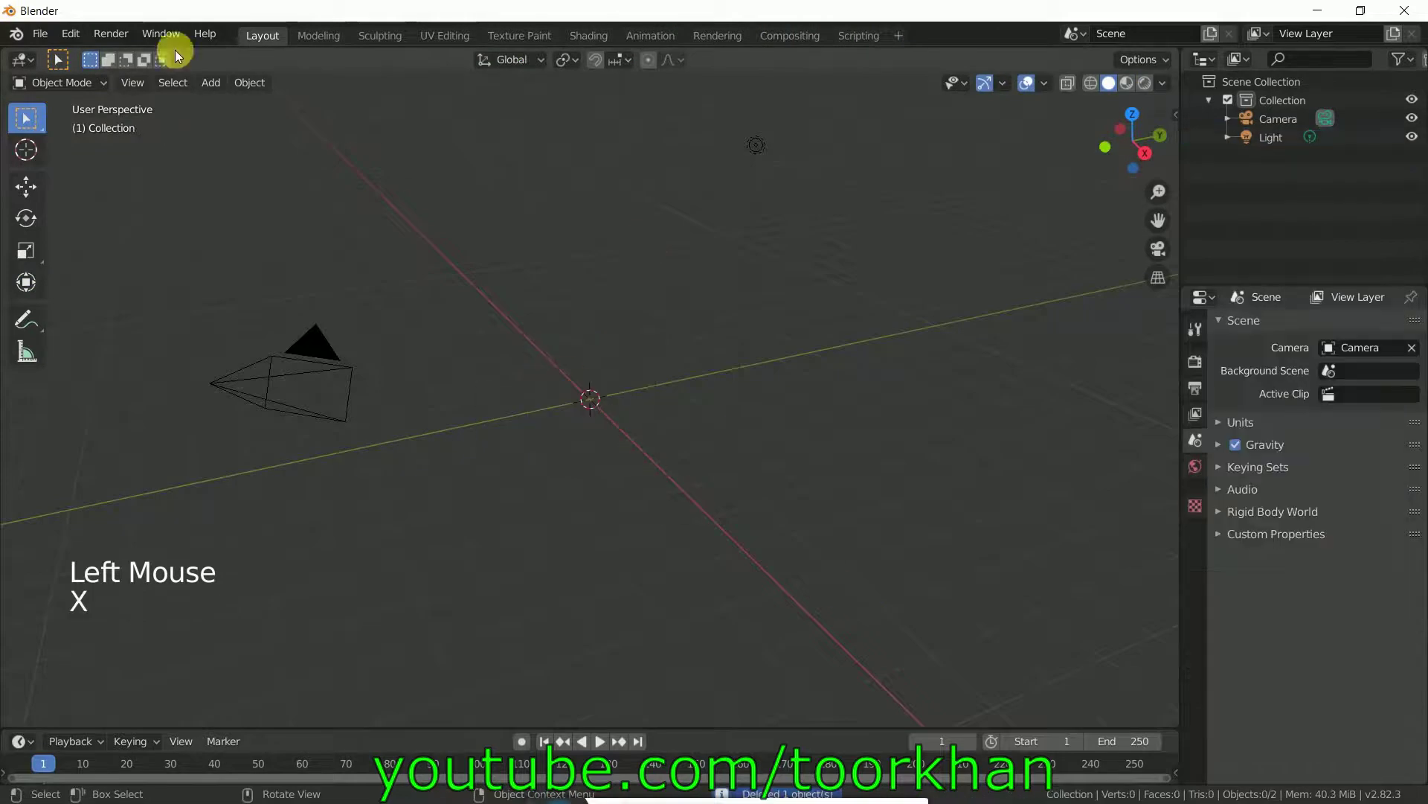
pyautogui.click(216, 83)
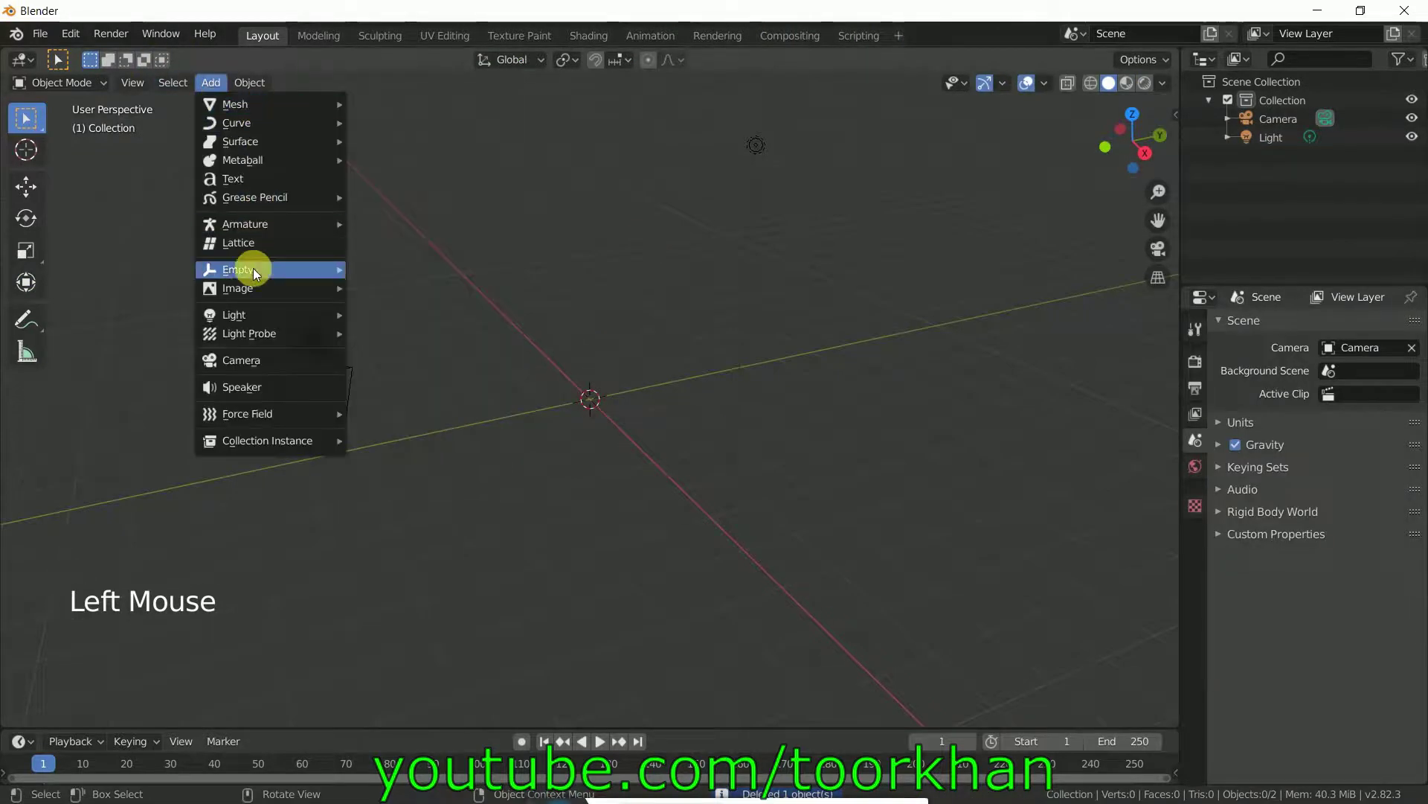
pyautogui.moveTo(245, 290)
pyautogui.click(401, 290)
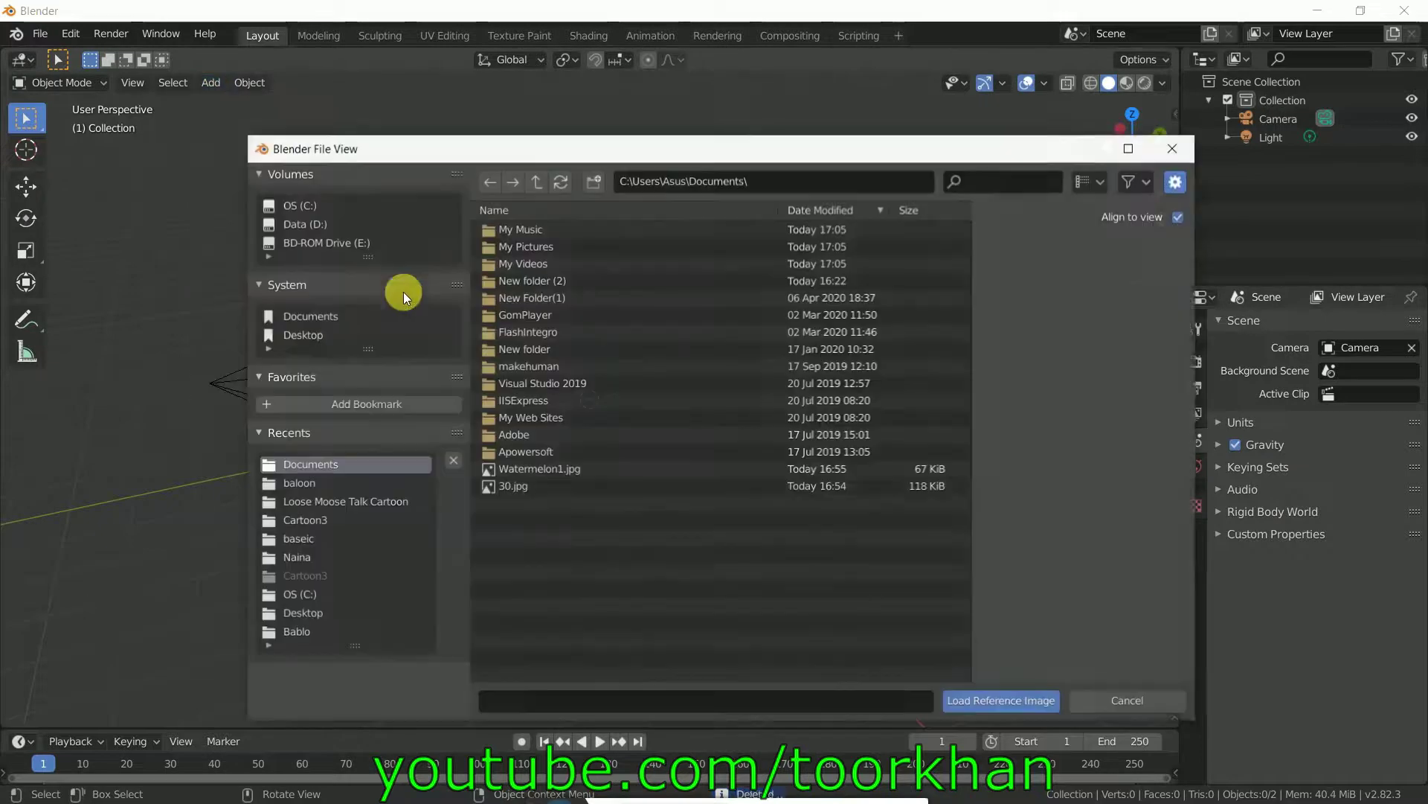
pyautogui.doubleClick(512, 489)
pyautogui.click(593, 349)
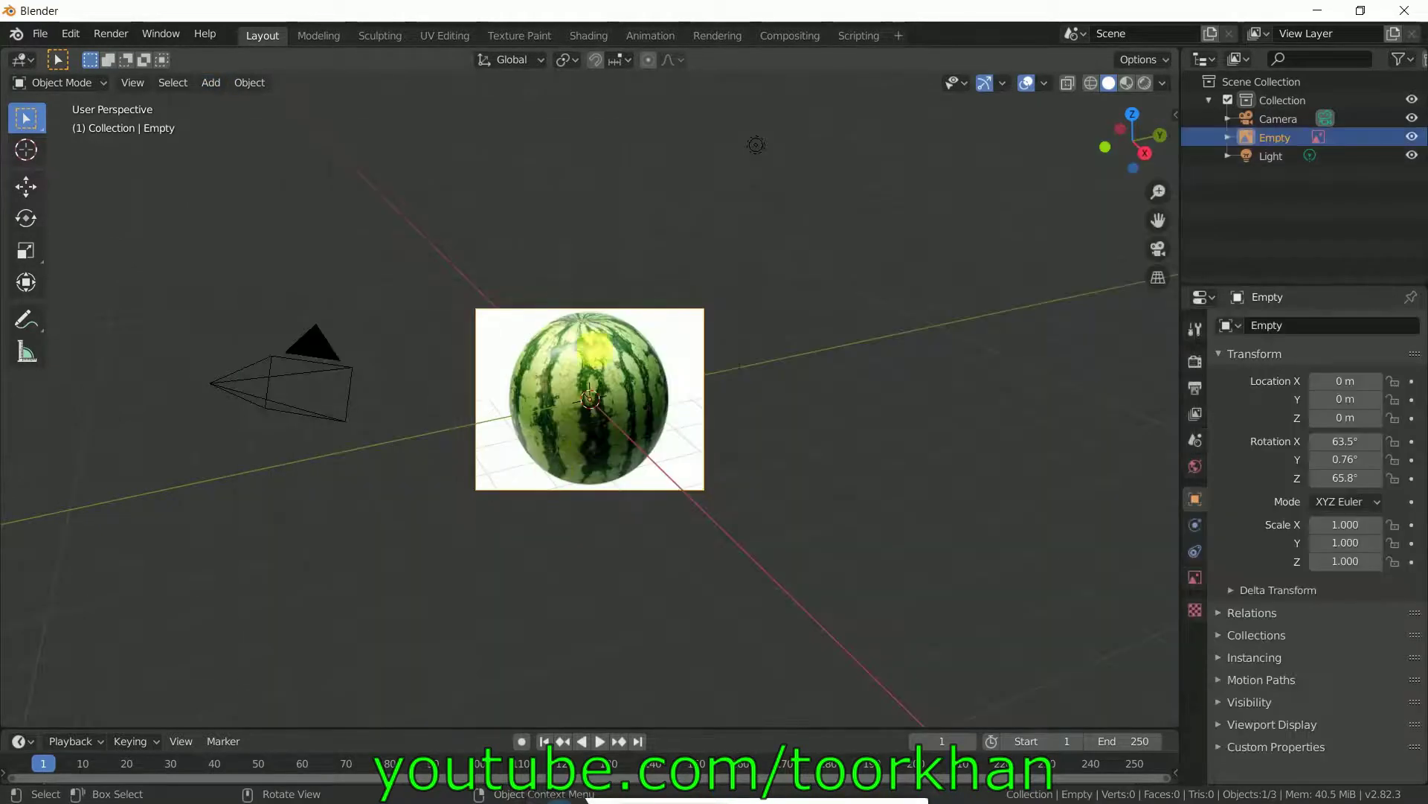
pyautogui.click(213, 85)
pyautogui.moveTo(329, 104)
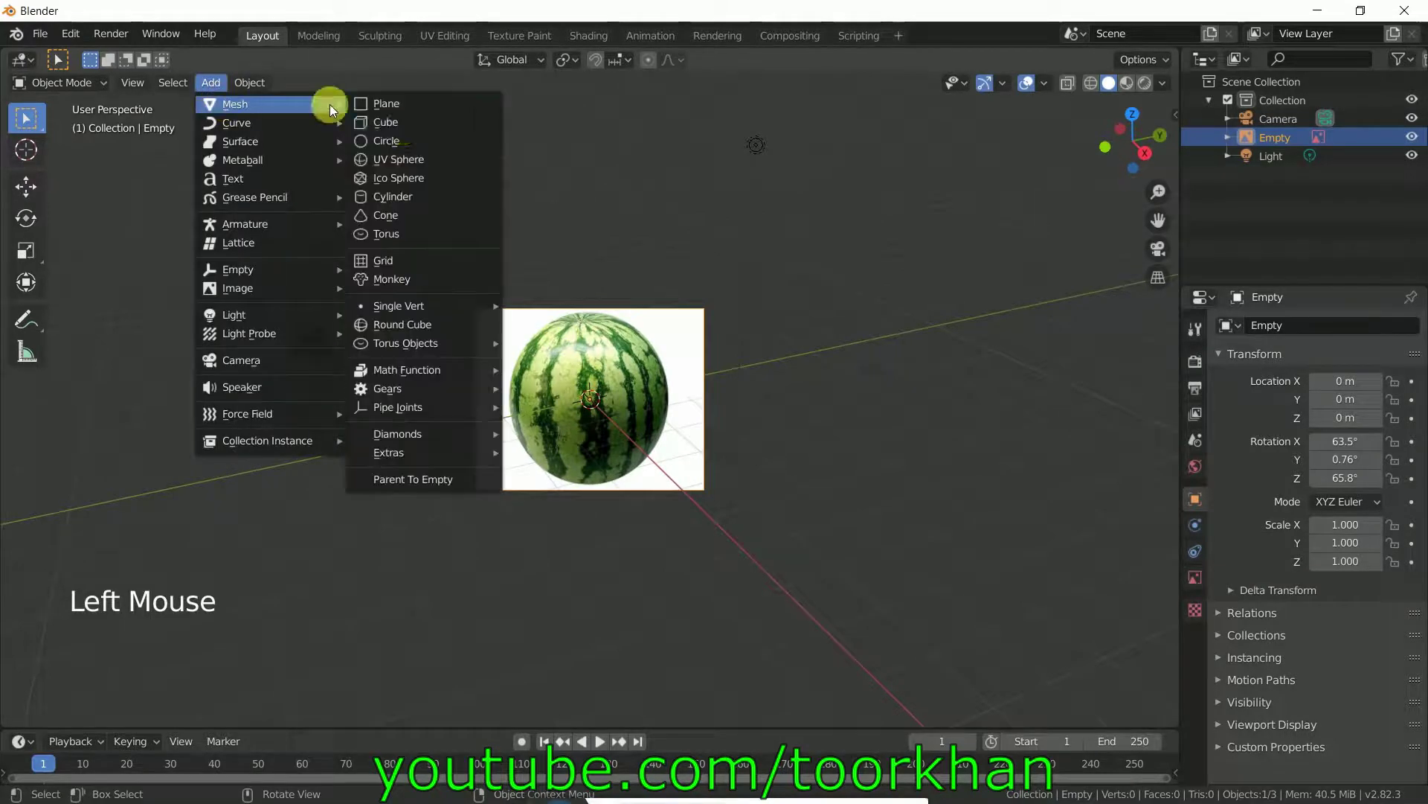
# Add a UV sphere scaled to 1.733, stretch it to 1.970 in Z, and shade it smooth.
pyautogui.click(405, 159)
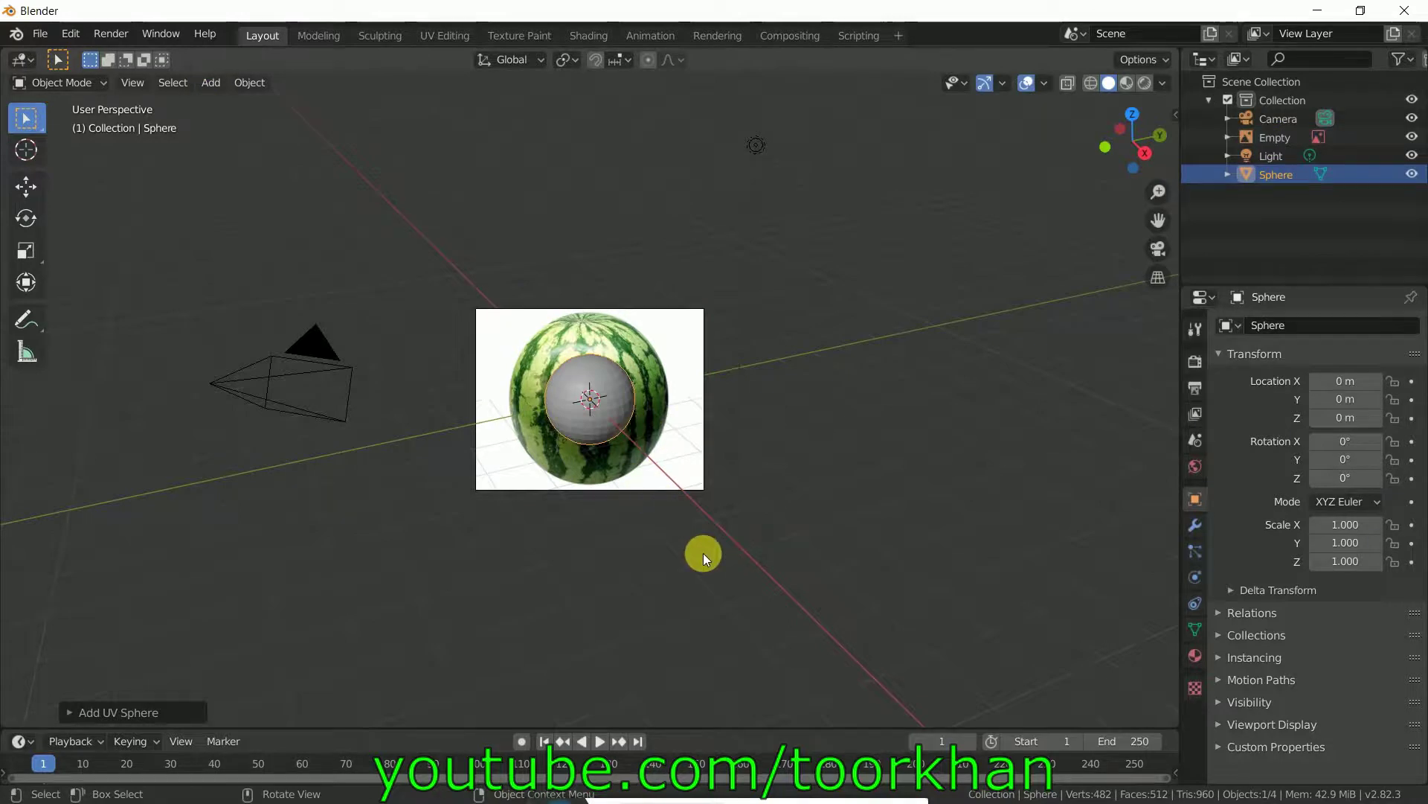
pyautogui.press('s')
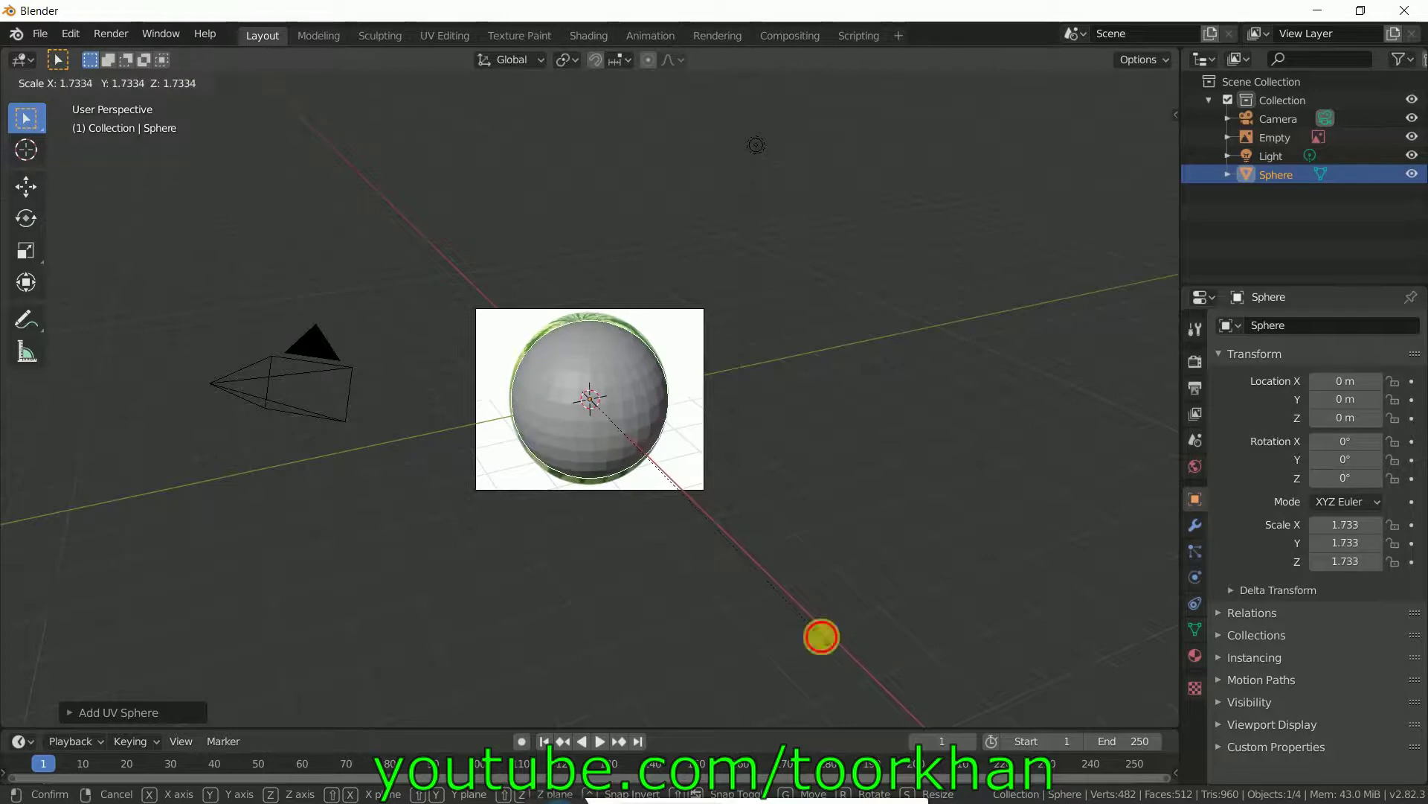
pyautogui.click(821, 636)
pyautogui.click(28, 283)
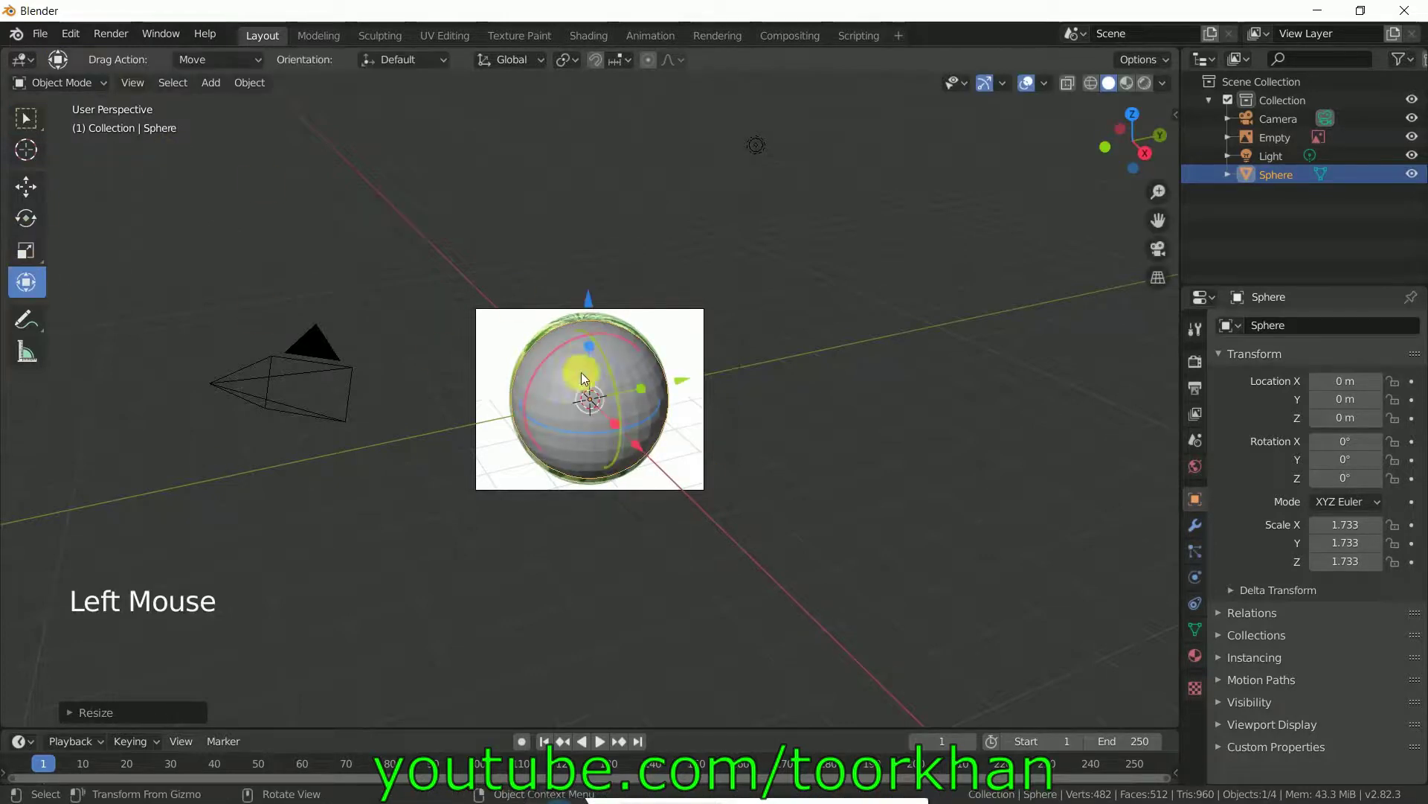
pyautogui.moveTo(588, 345); pyautogui.dragTo(588, 337)
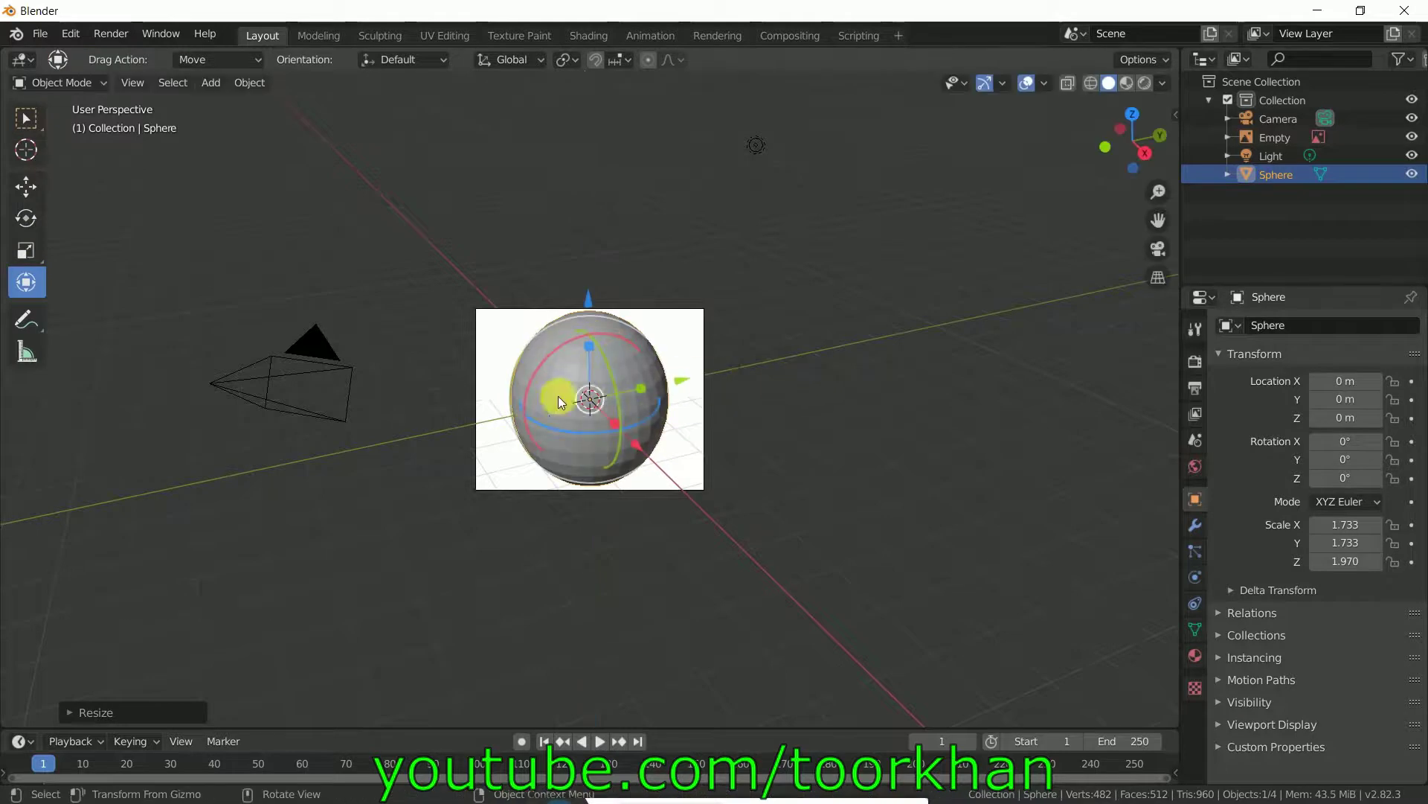
pyautogui.rightClick(628, 346)
pyautogui.click(591, 341)
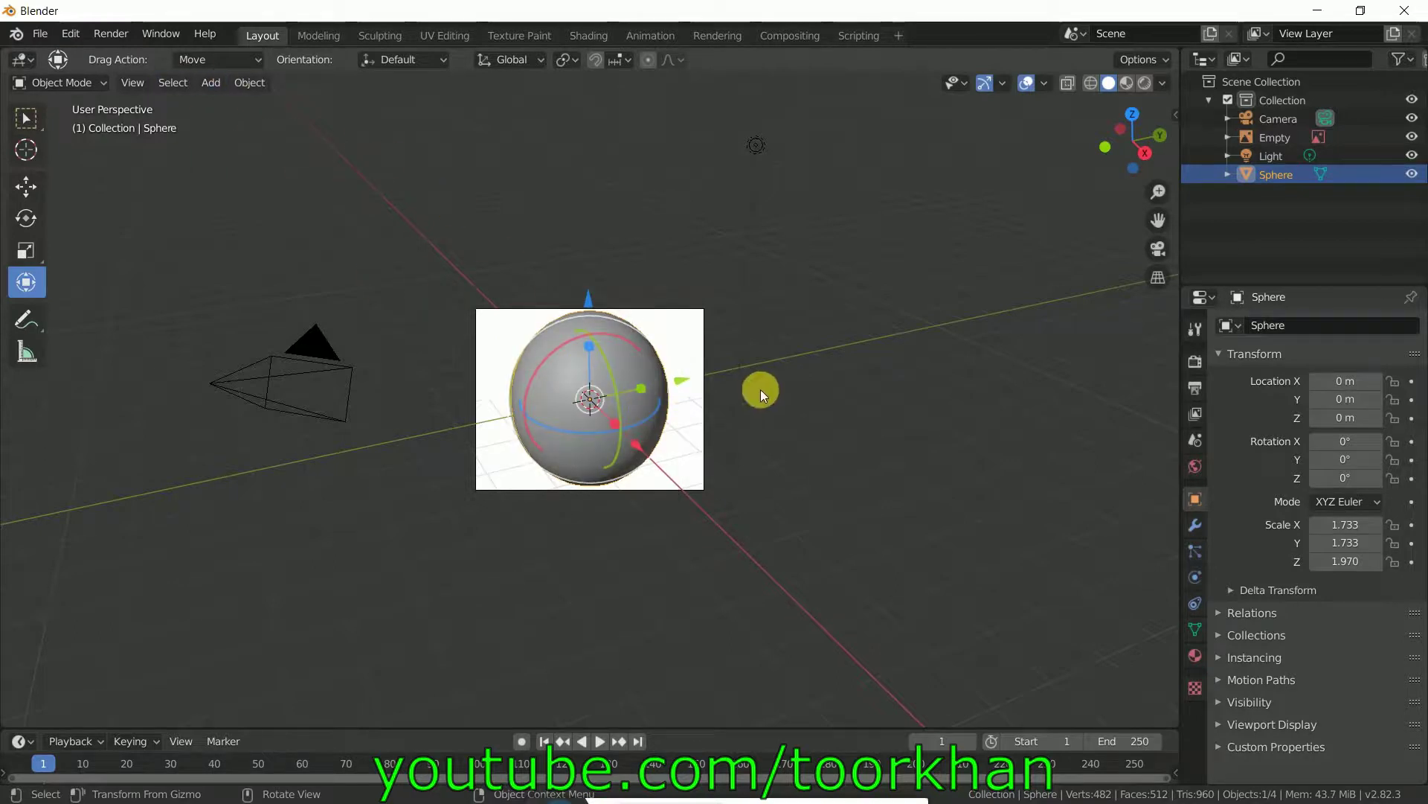
# Delete the watermelon reference image.
pyautogui.click(699, 314)
pyautogui.click(703, 333)
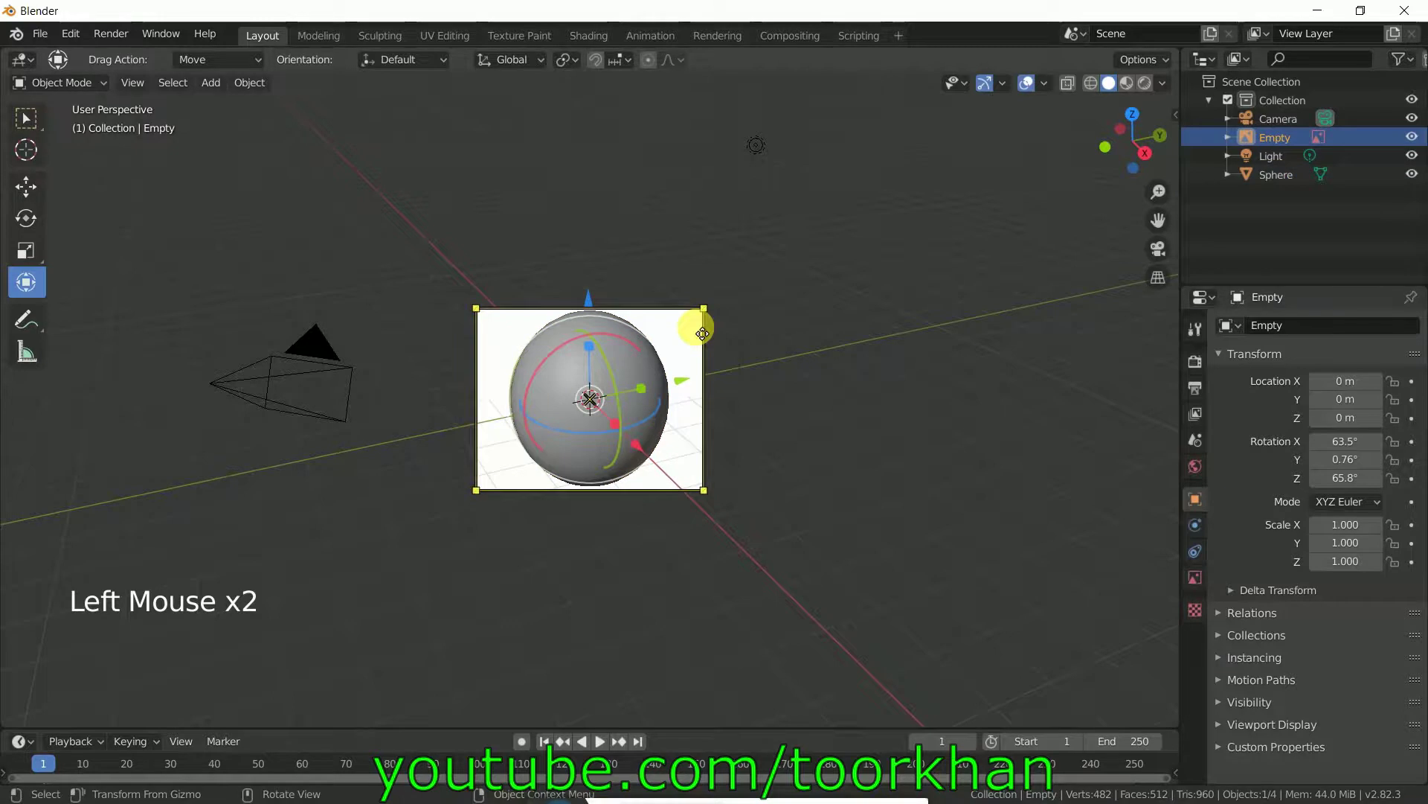
pyautogui.press('x')
pyautogui.click(695, 327)
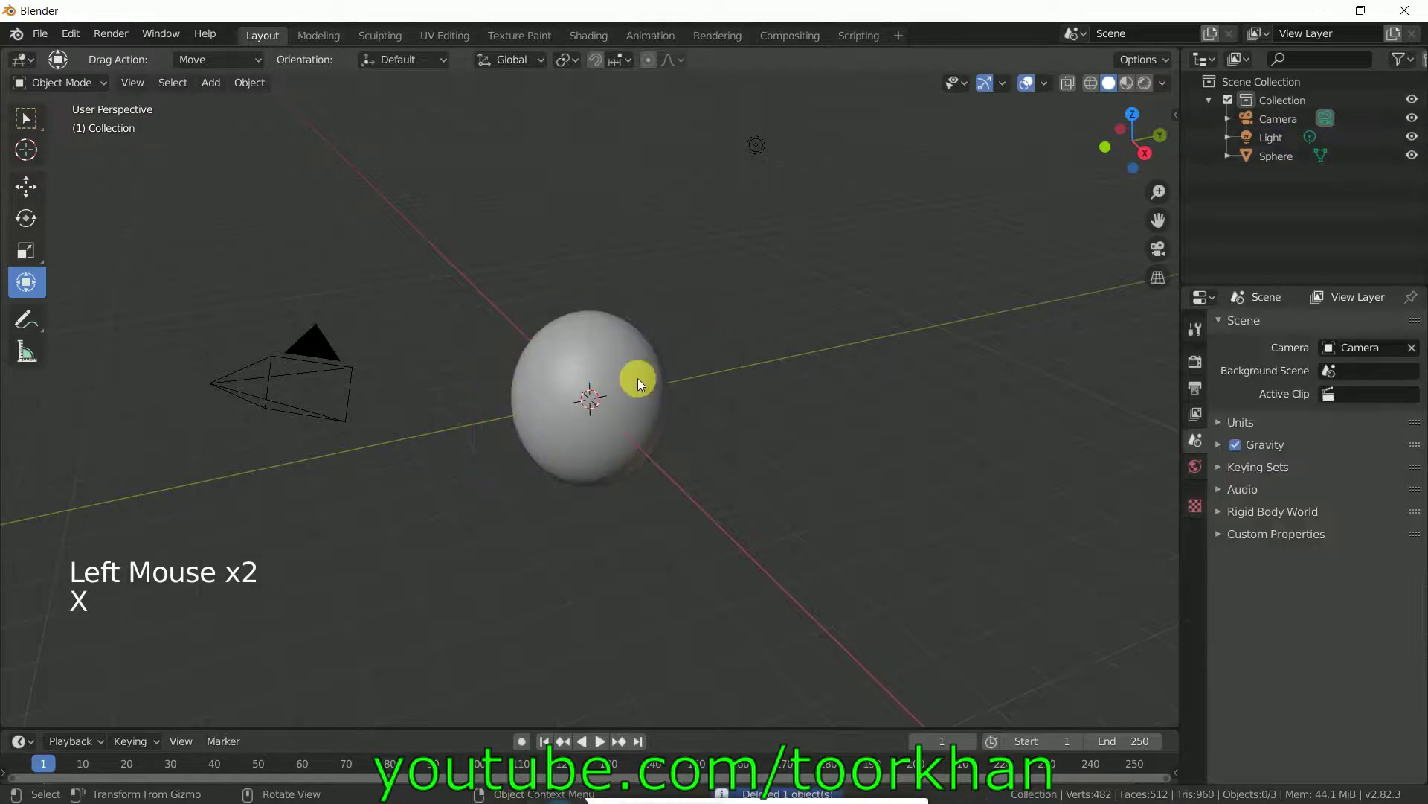
# Turn on Material Preview in the Shading workspace and create a new material for the sphere.
pyautogui.click(1128, 82)
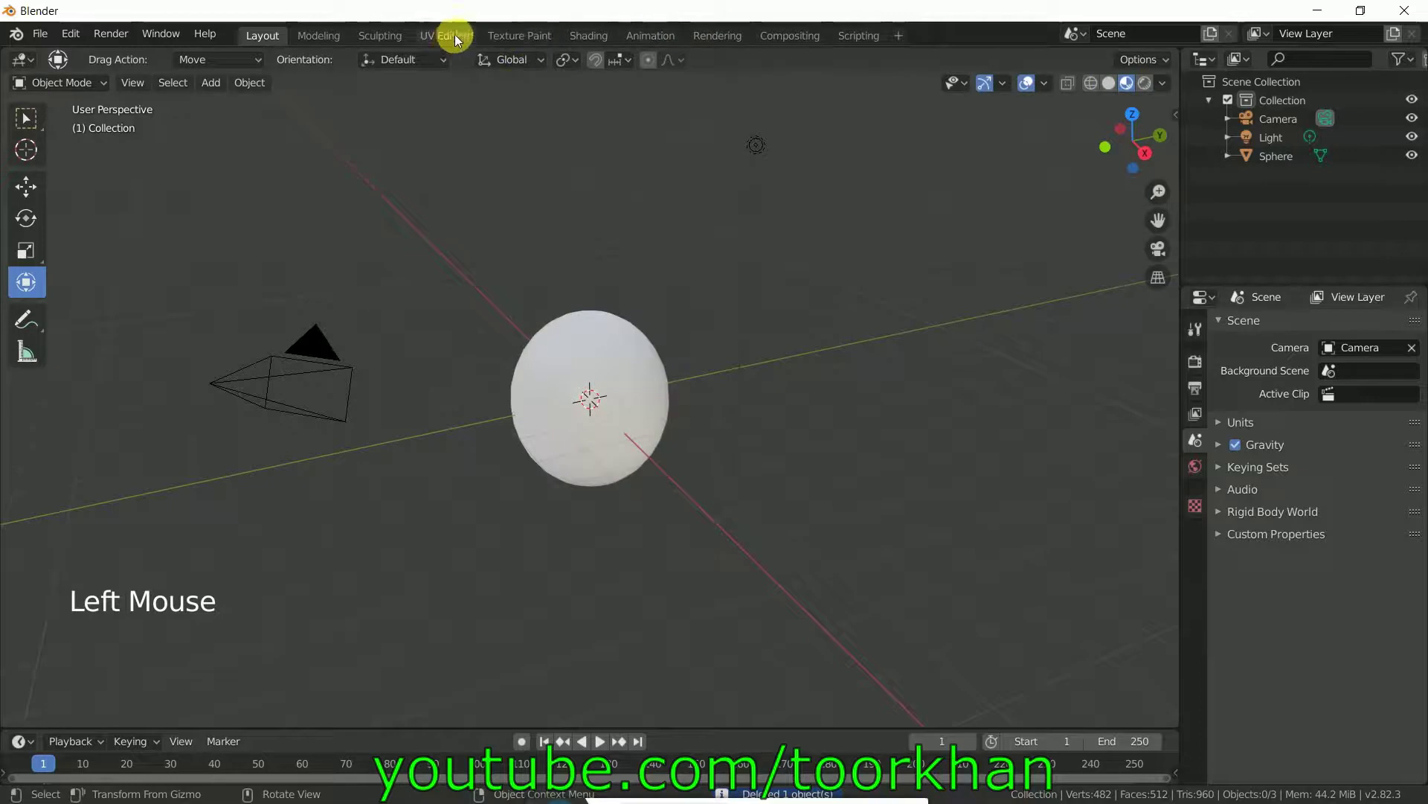
pyautogui.click(591, 35)
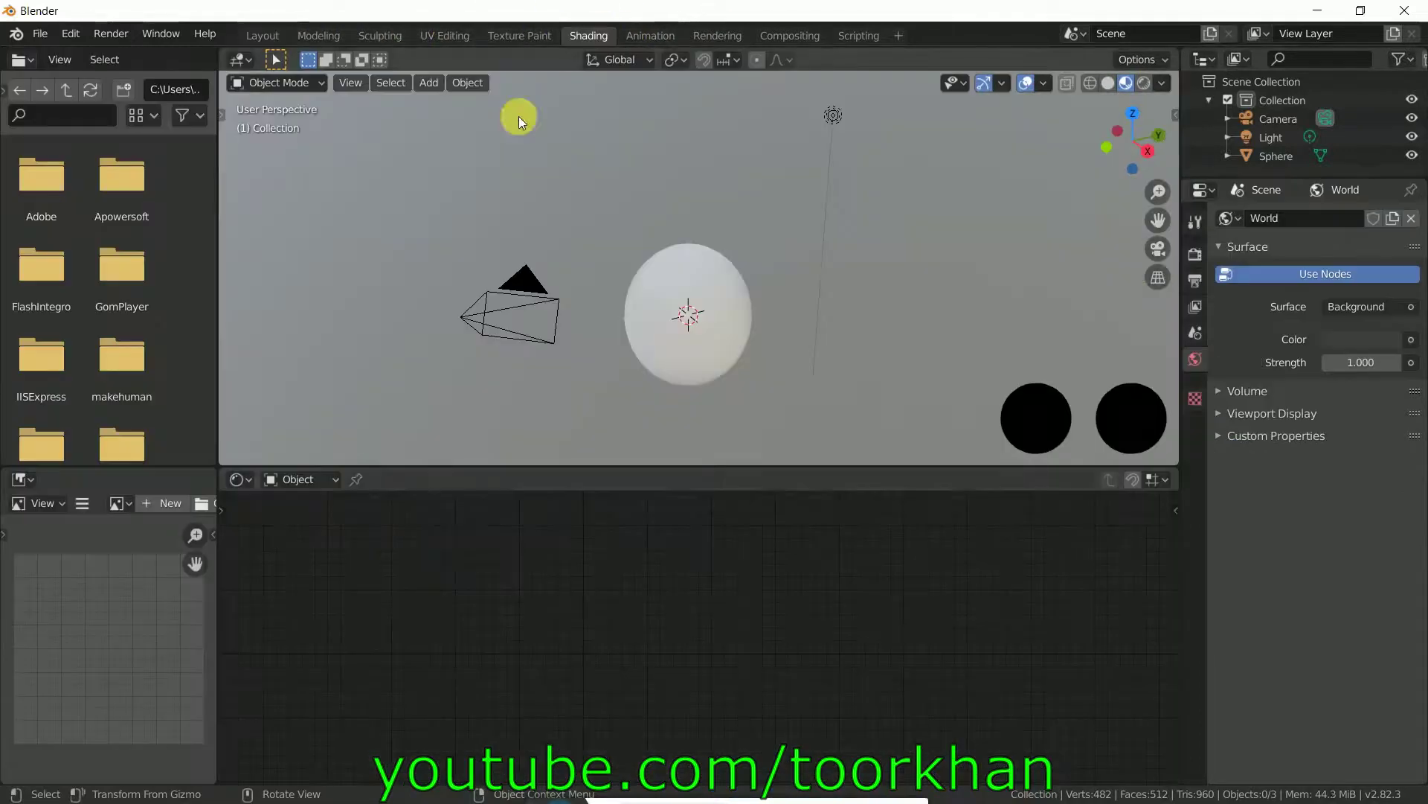
pyautogui.click(708, 324)
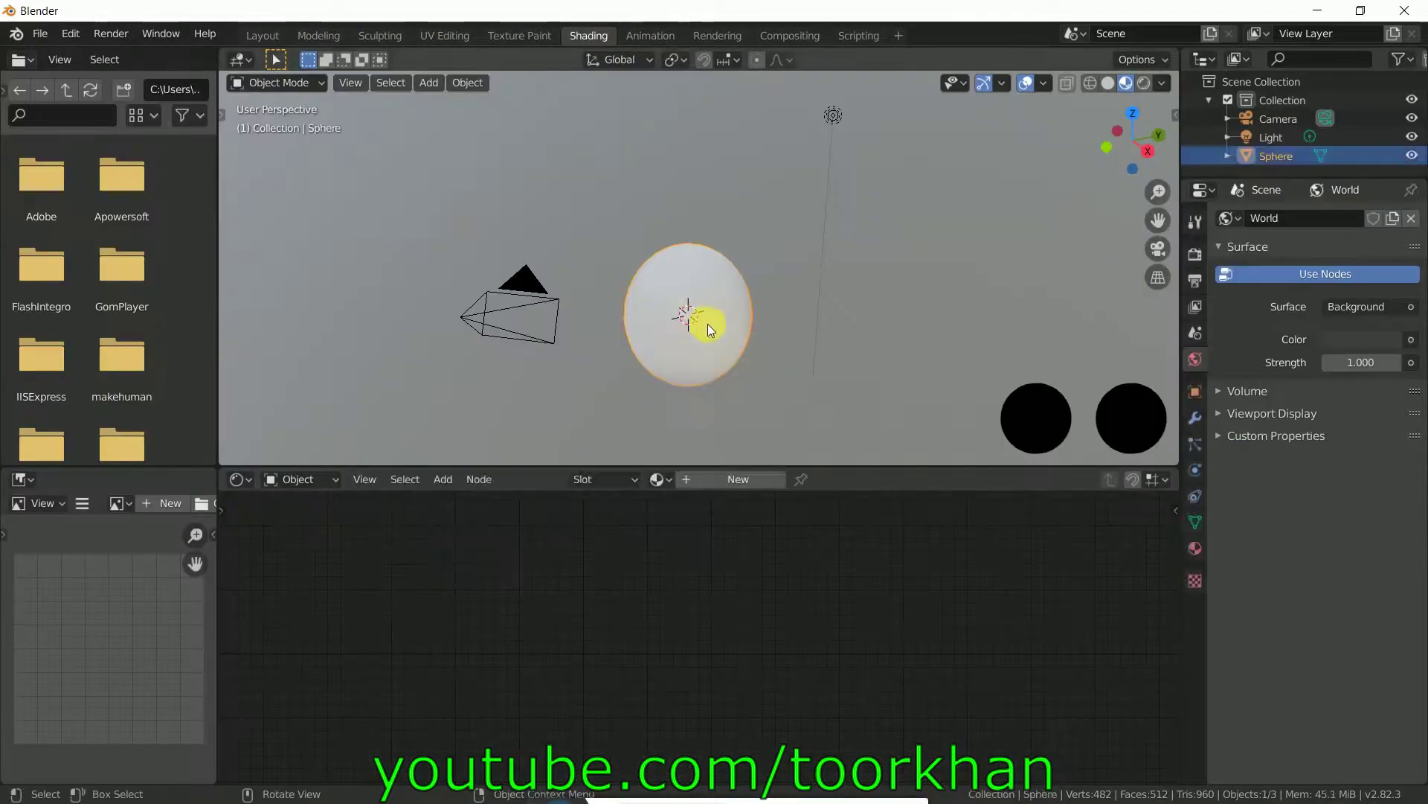
pyautogui.click(721, 477)
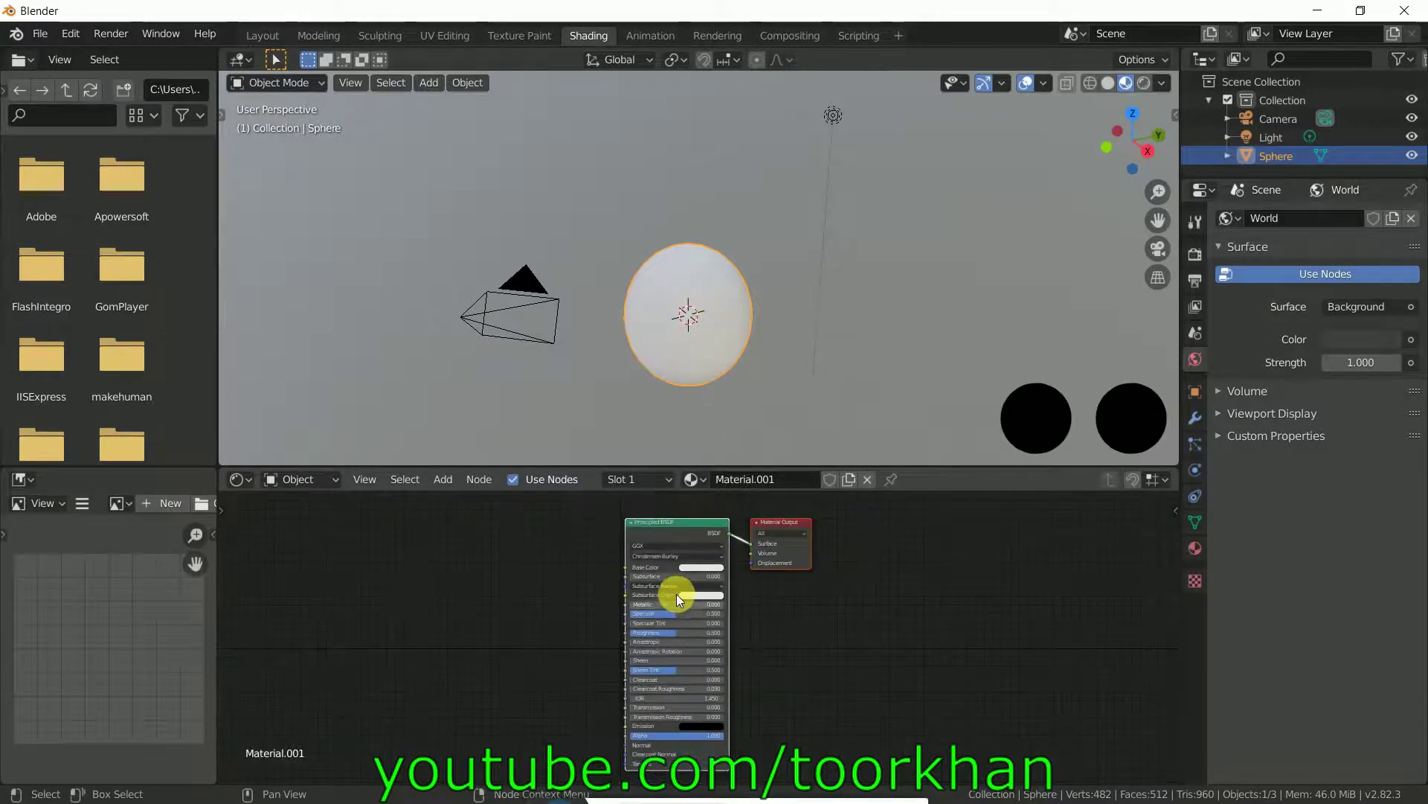
# Add 30.jpg as an image texture node and connect its Color to Base Color.
pyautogui.scroll(1, 676, 593)
pyautogui.moveTo(697, 468); pyautogui.dragTo(693, 344)
pyautogui.moveTo(622, 392); pyautogui.dragTo(622, 385)
pyautogui.scroll(-6, 127, 259)
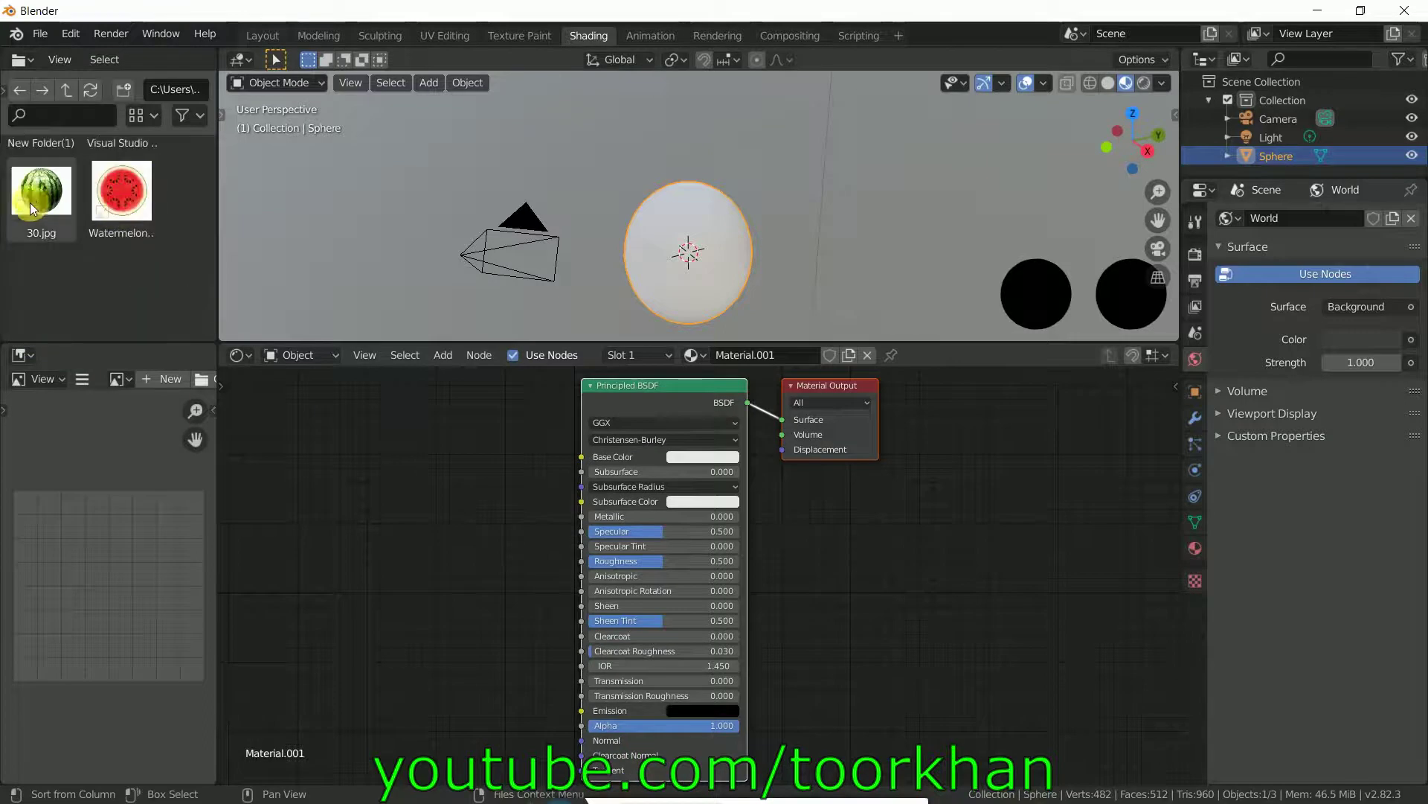
pyautogui.moveTo(38, 185); pyautogui.dragTo(317, 479)
pyautogui.moveTo(474, 500); pyautogui.dragTo(582, 456)
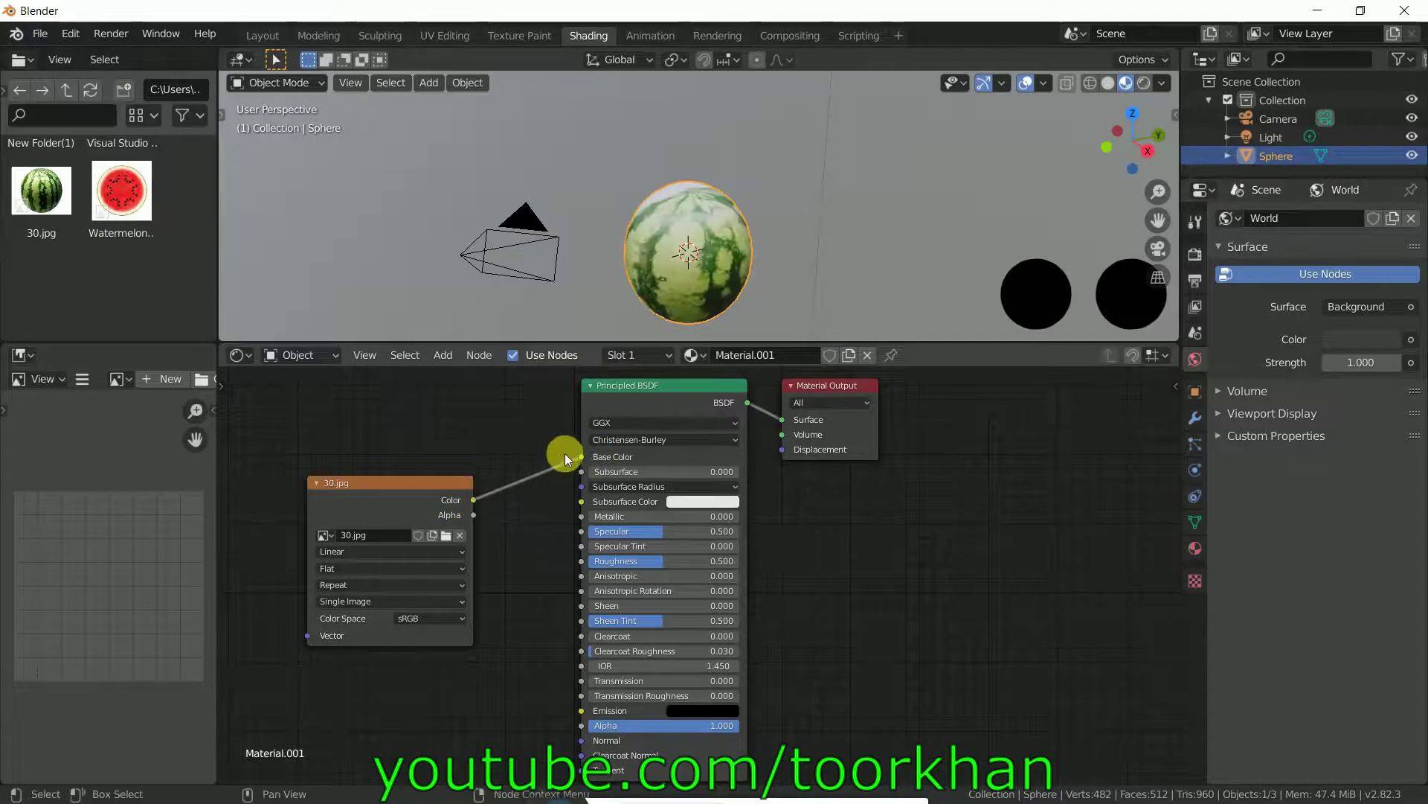
pyautogui.click(432, 35)
# Zoom in on the sphere and project its UVs from view, fitted to bounds.
pyautogui.scroll(-3, 470, 355)
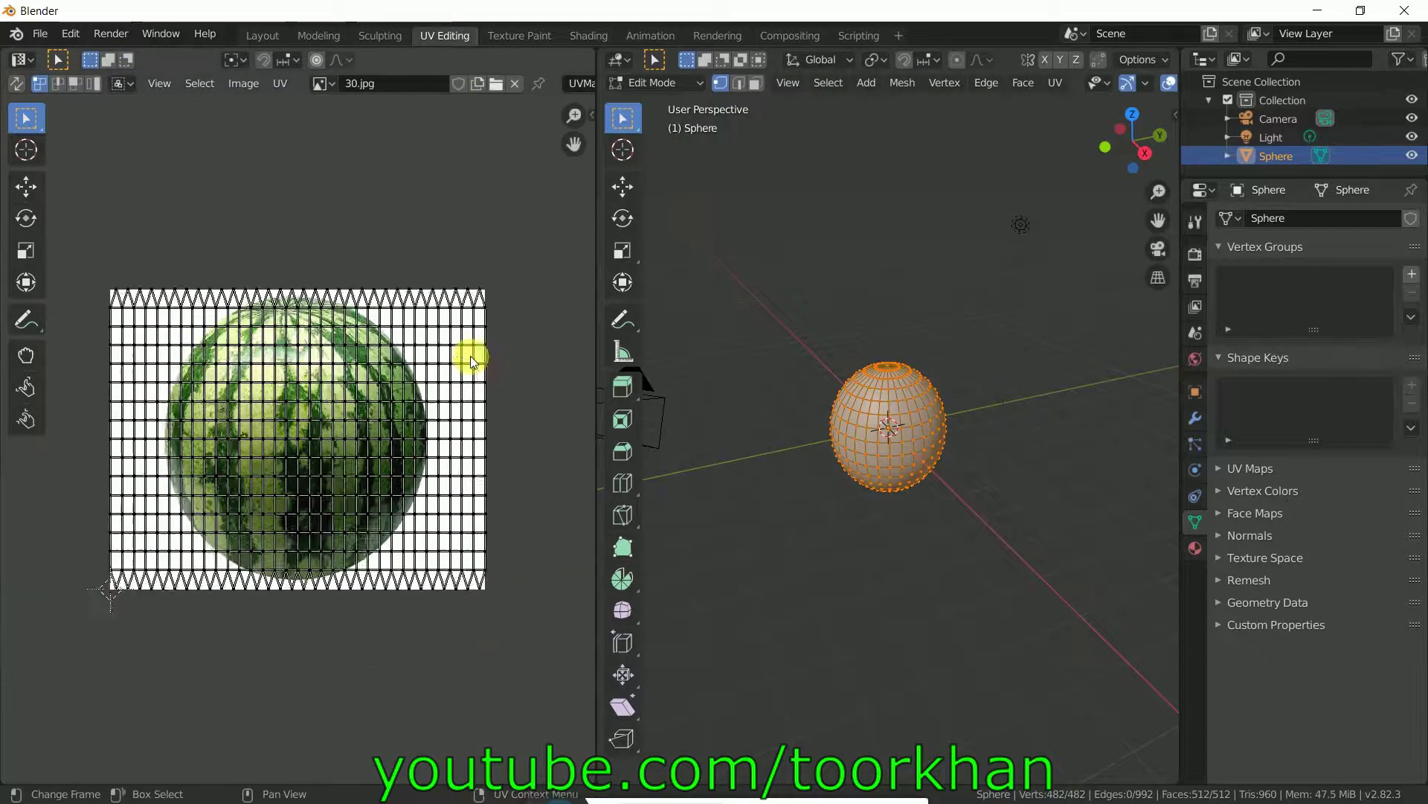
pyautogui.scroll(2, 431, 359)
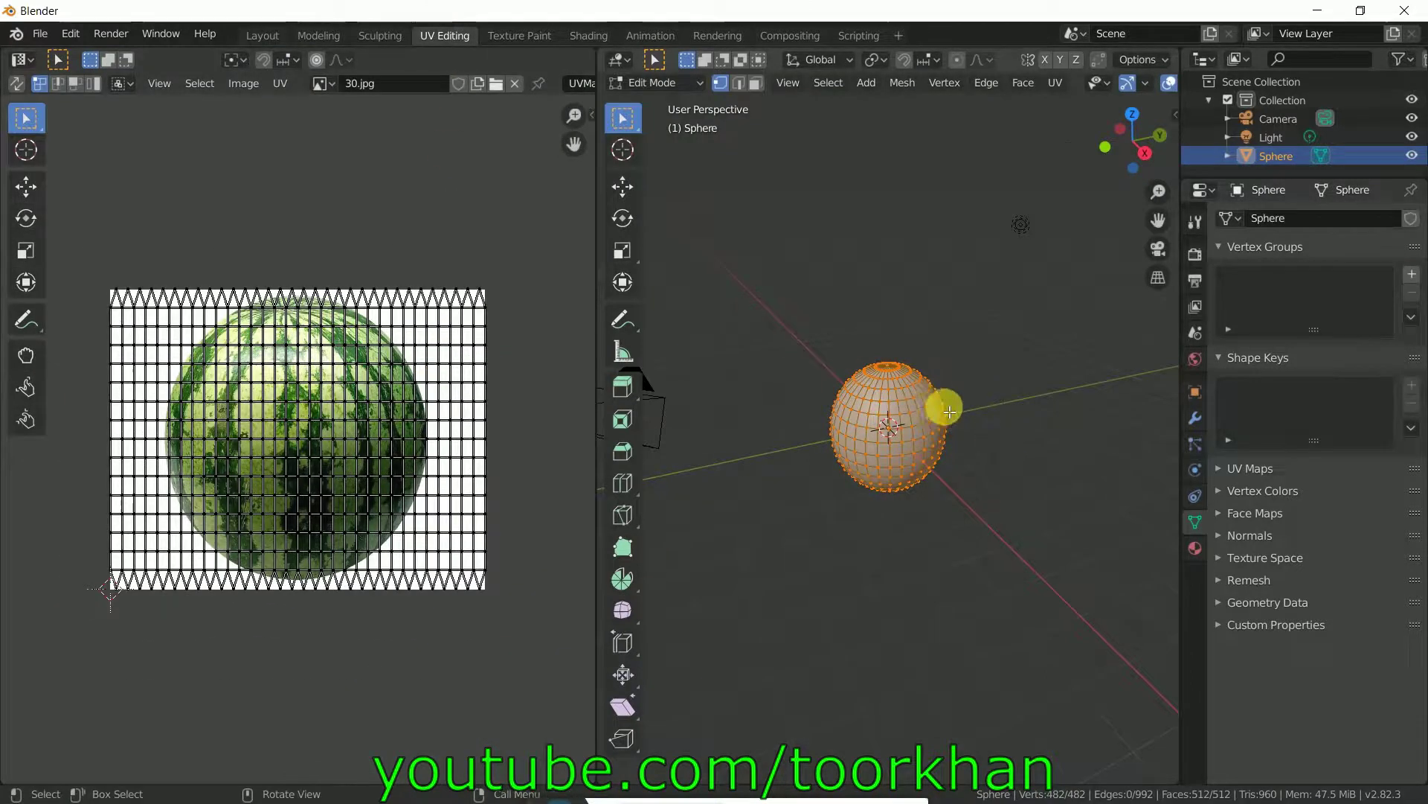
pyautogui.scroll(3, 946, 406)
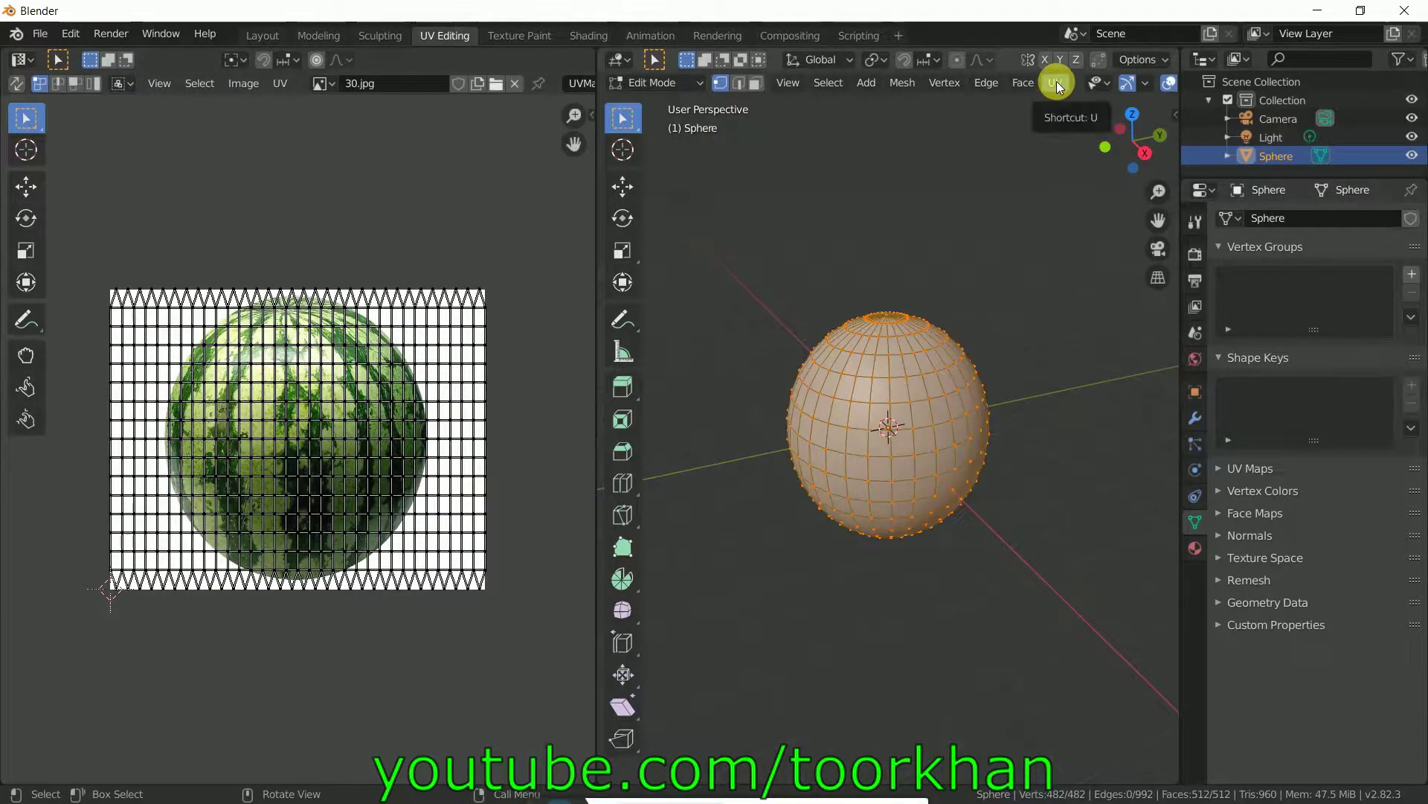
pyautogui.scroll(2, 958, 436)
pyautogui.scroll(1, 939, 402)
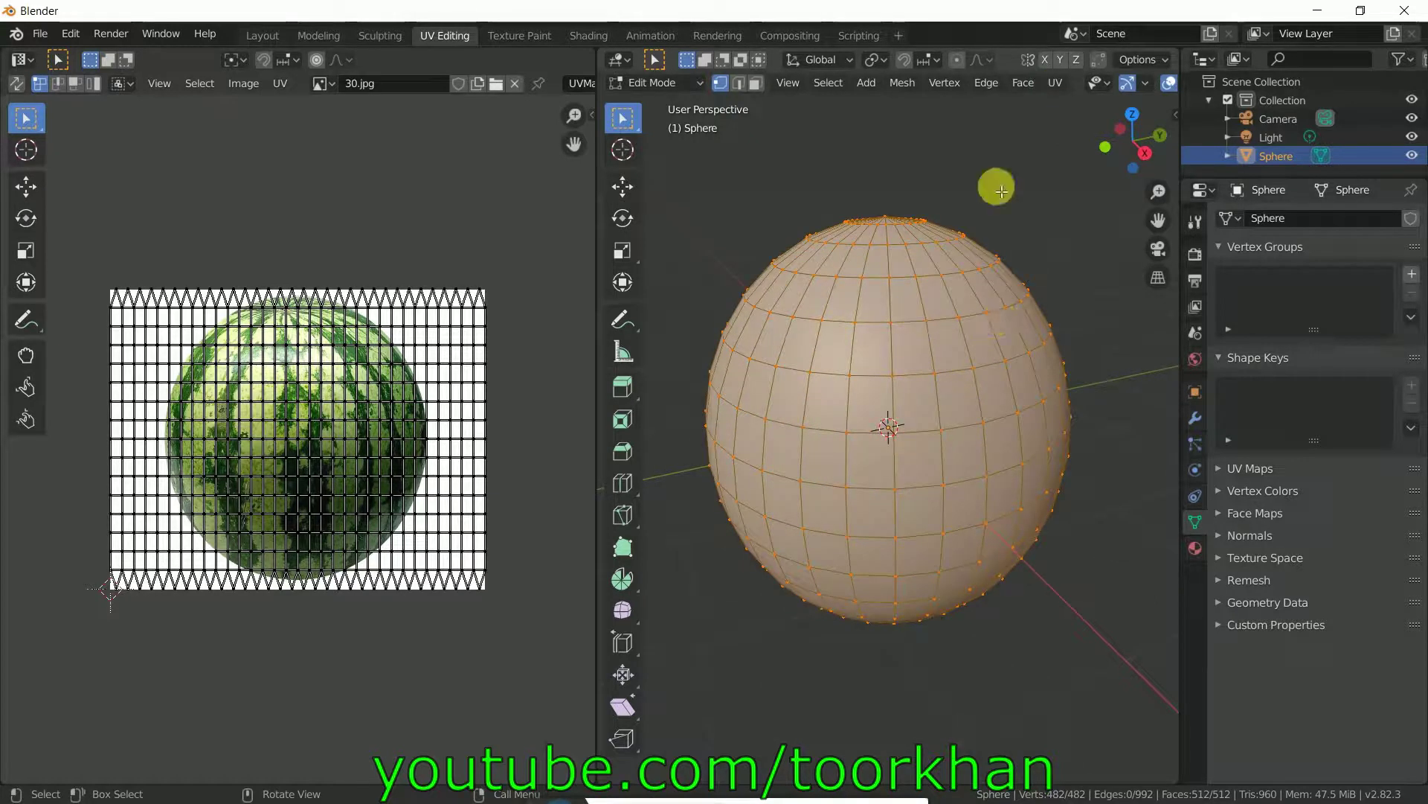
pyautogui.click(1055, 83)
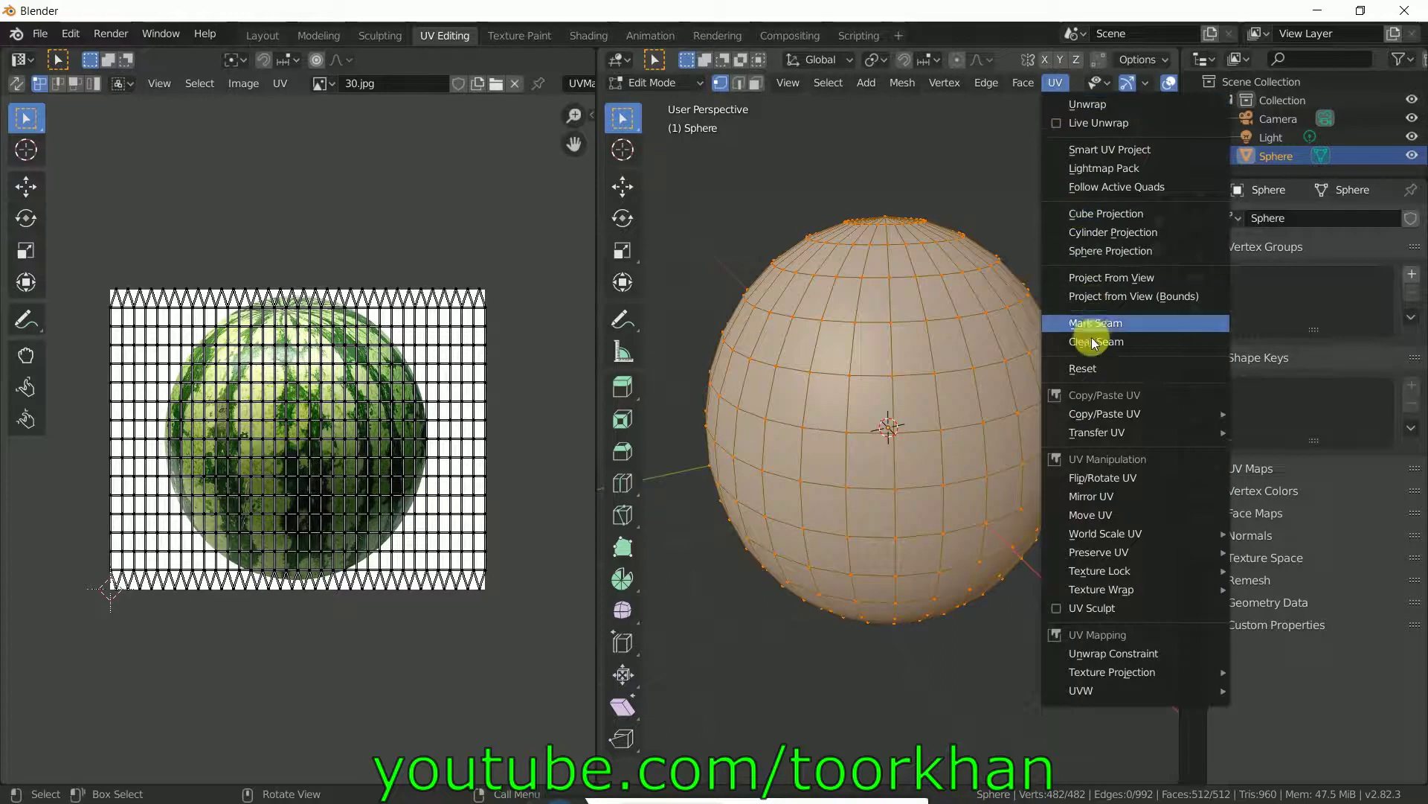
pyautogui.click(1139, 297)
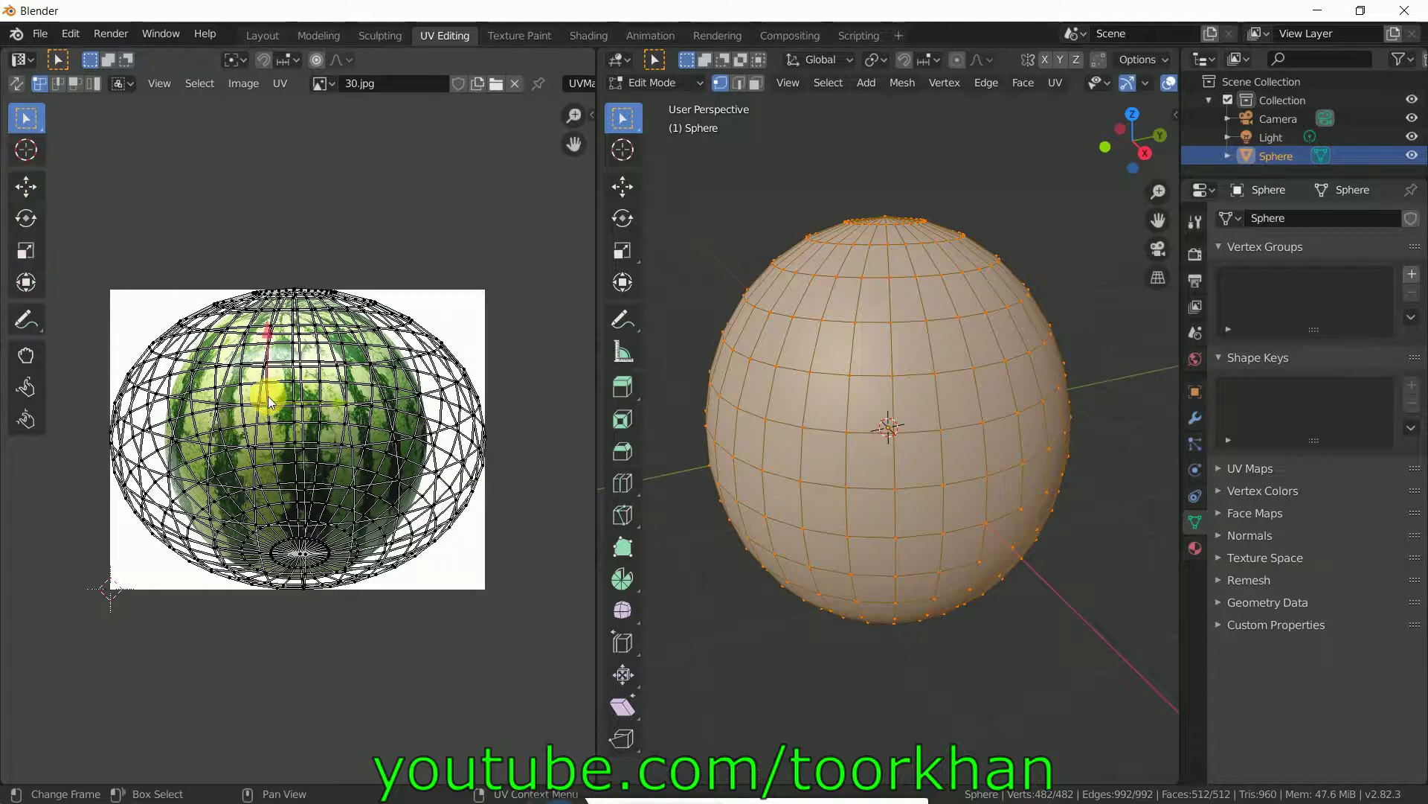
# Select all the sphere's UVs and squeeze them in from left, right, top and bottom.
pyautogui.press('a')
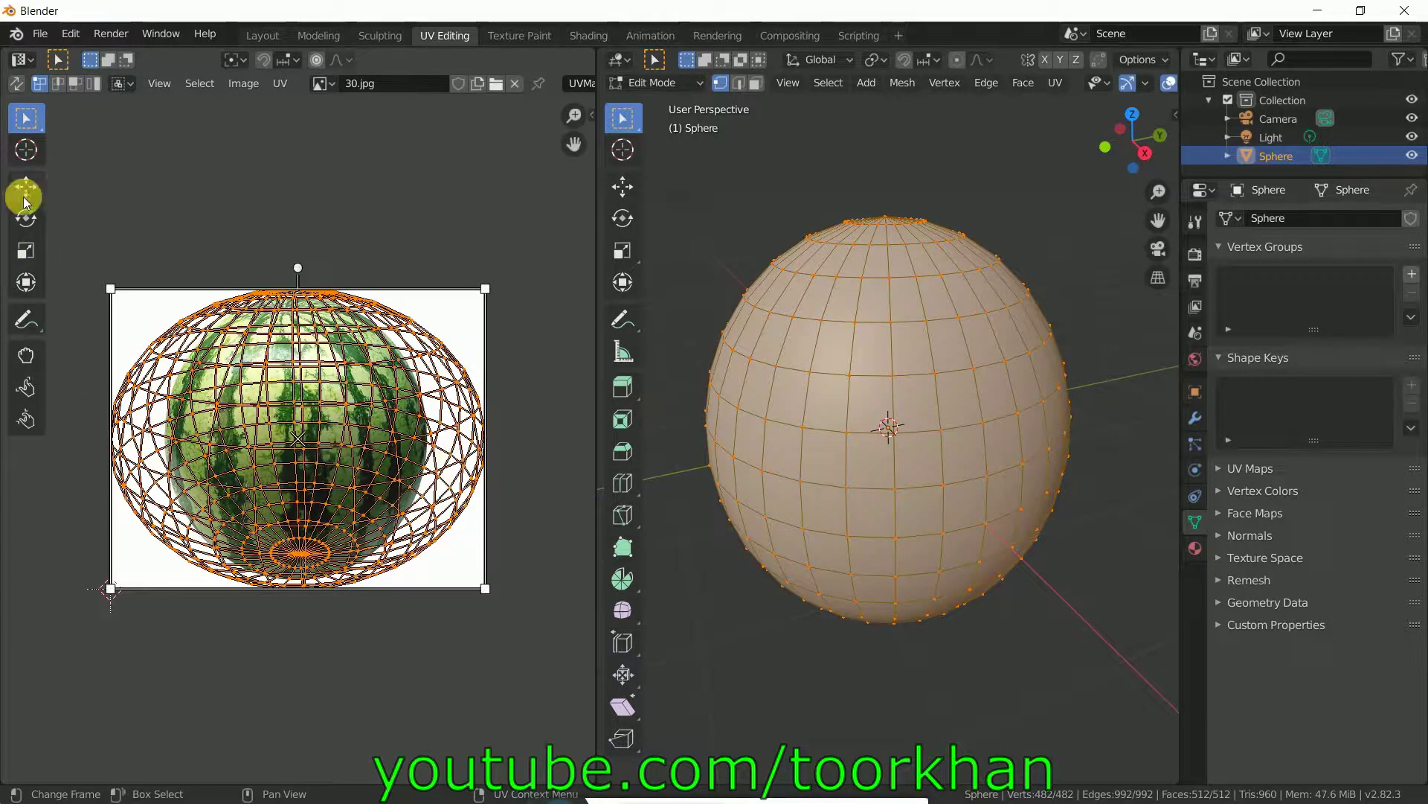
pyautogui.click(26, 283)
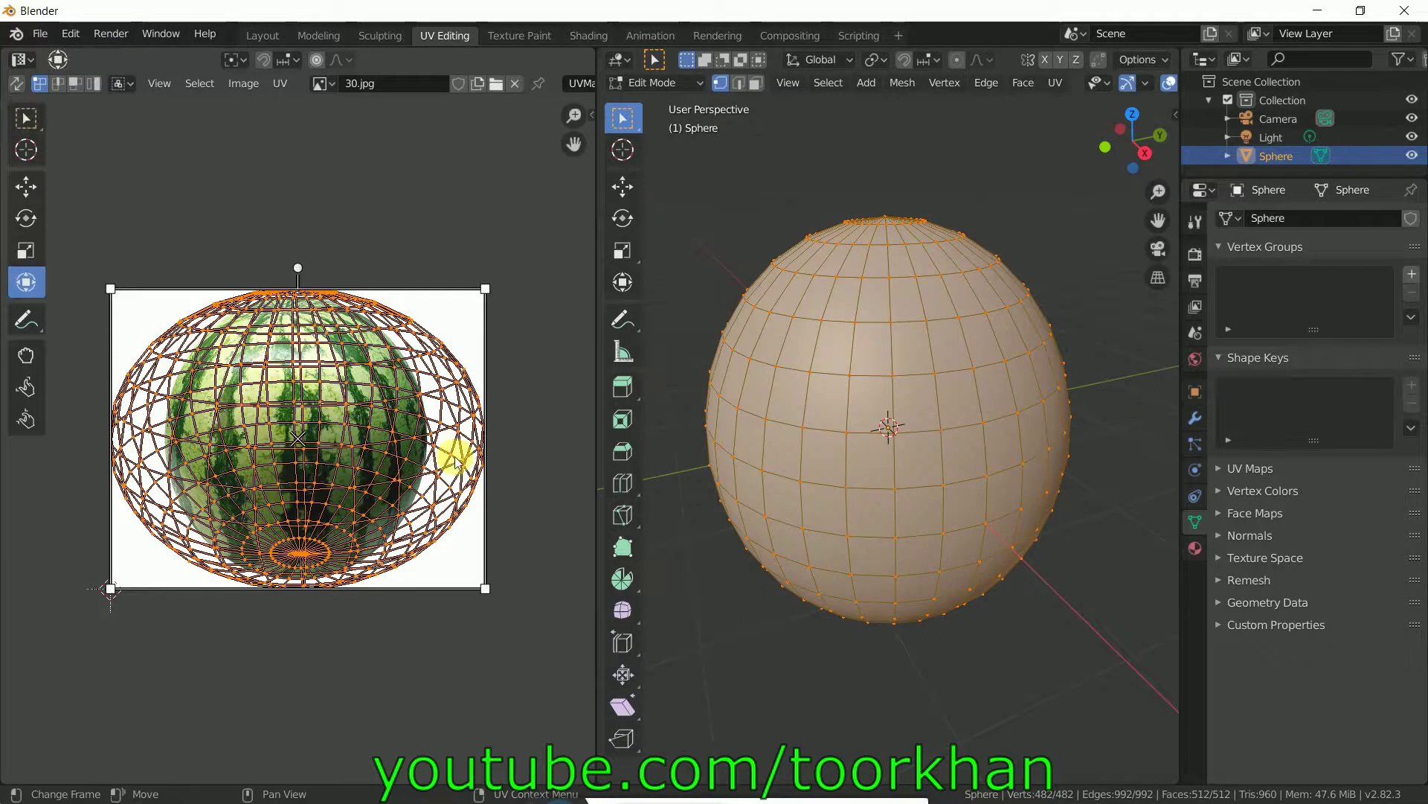
pyautogui.moveTo(495, 488); pyautogui.dragTo(431, 487)
pyautogui.moveTo(112, 436); pyautogui.dragTo(165, 440)
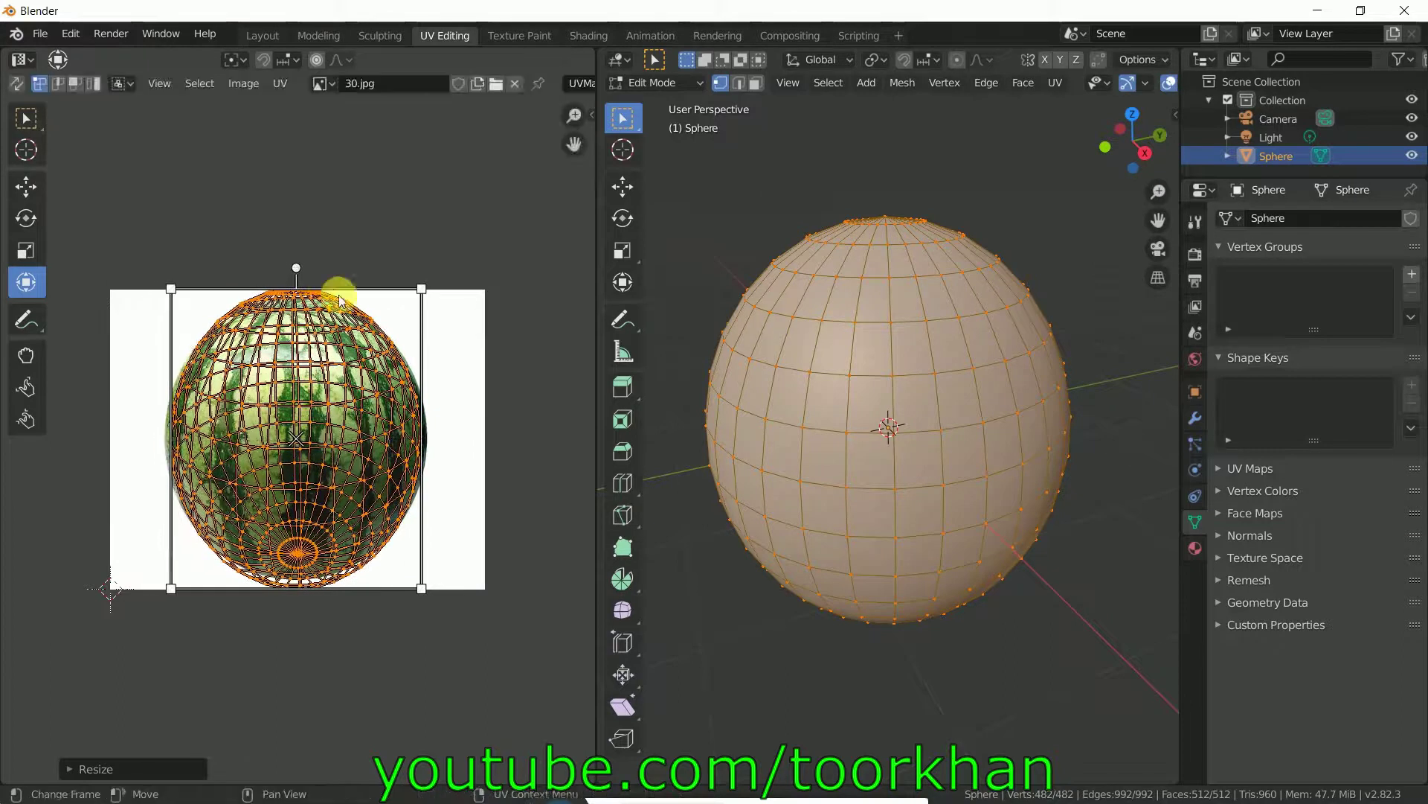
pyautogui.moveTo(322, 297); pyautogui.dragTo(320, 297)
pyautogui.moveTo(316, 588); pyautogui.dragTo(316, 579)
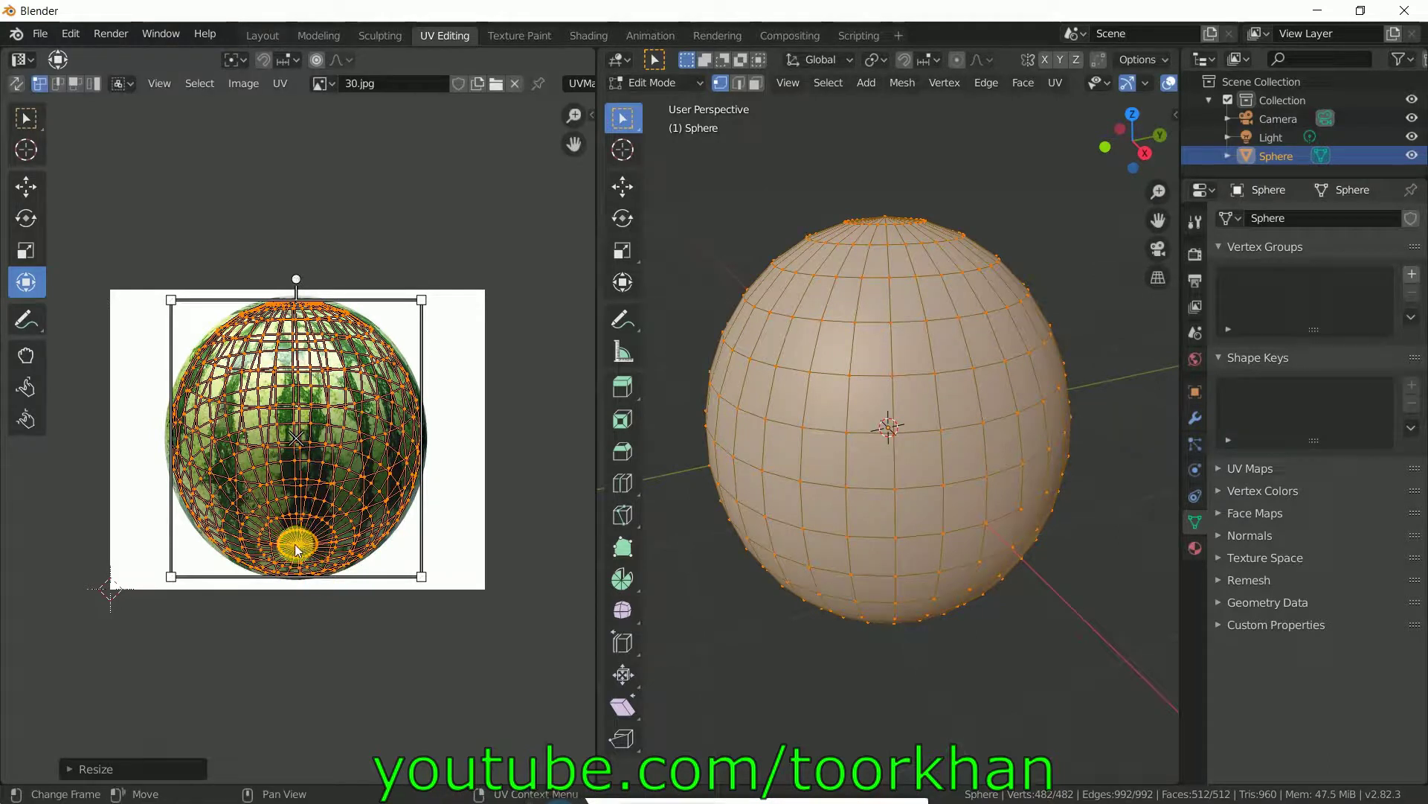
# Preview the textured sphere, shrink the UVs slightly to fit, and return to Layout.
pyautogui.moveTo(884, 275); pyautogui.dragTo(1061, 212, button='middle')
pyautogui.scroll(-4, 1161, 81)
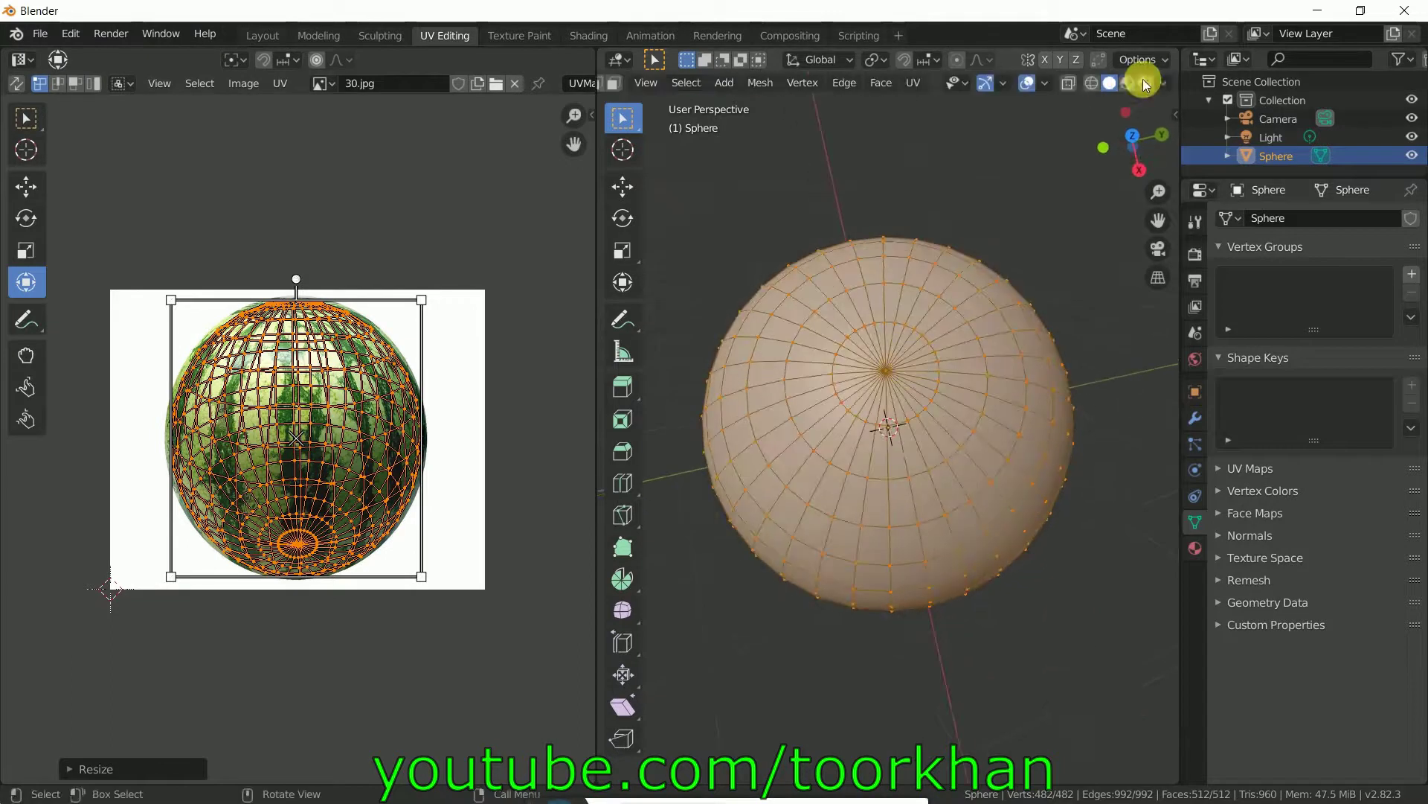
pyautogui.click(1128, 82)
pyautogui.moveTo(918, 341)
pyautogui.mouseDown(button='middle')
pyautogui.moveTo(909, 386)
pyautogui.moveTo(881, 379)
pyautogui.mouseUp(button='middle')
pyautogui.moveTo(428, 307); pyautogui.dragTo(413, 307)
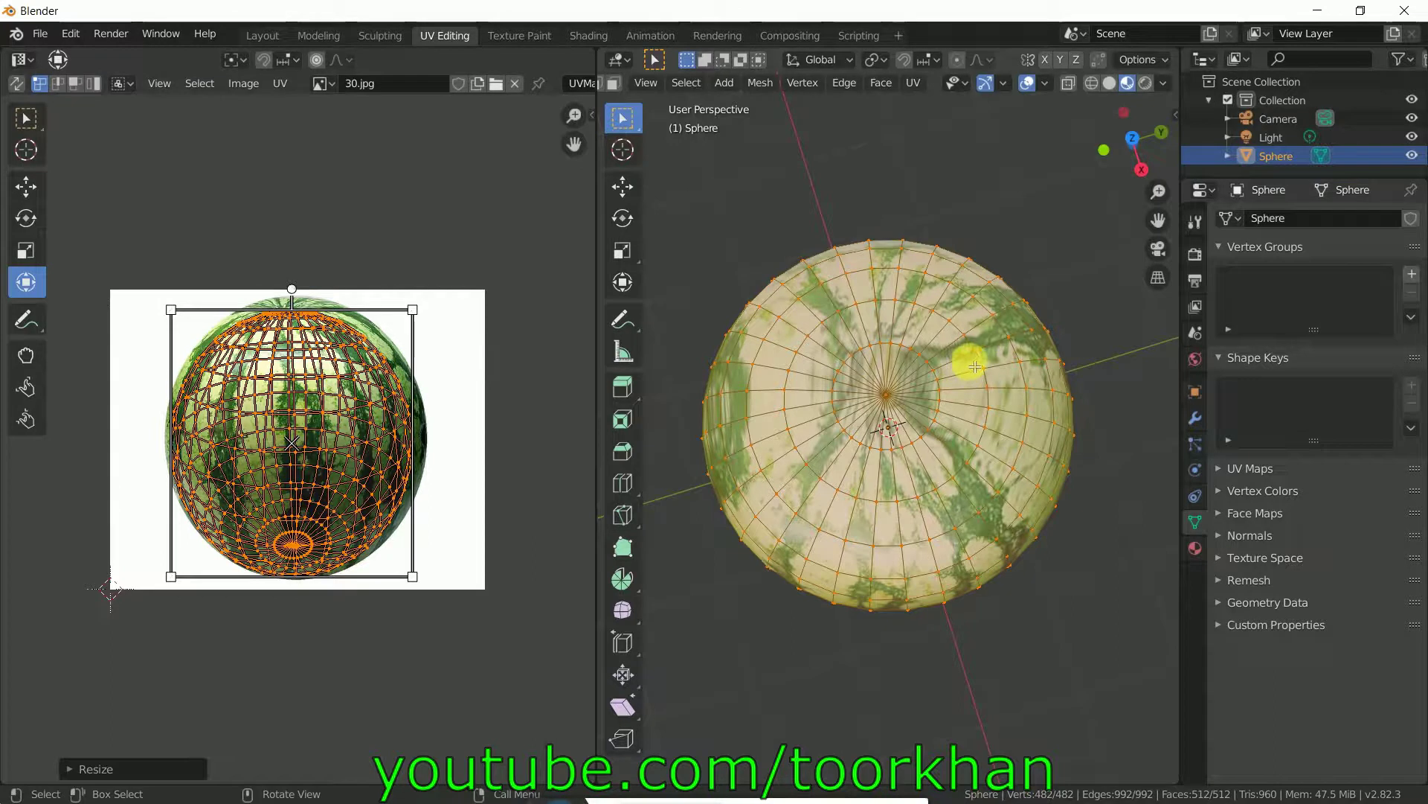
pyautogui.click(260, 34)
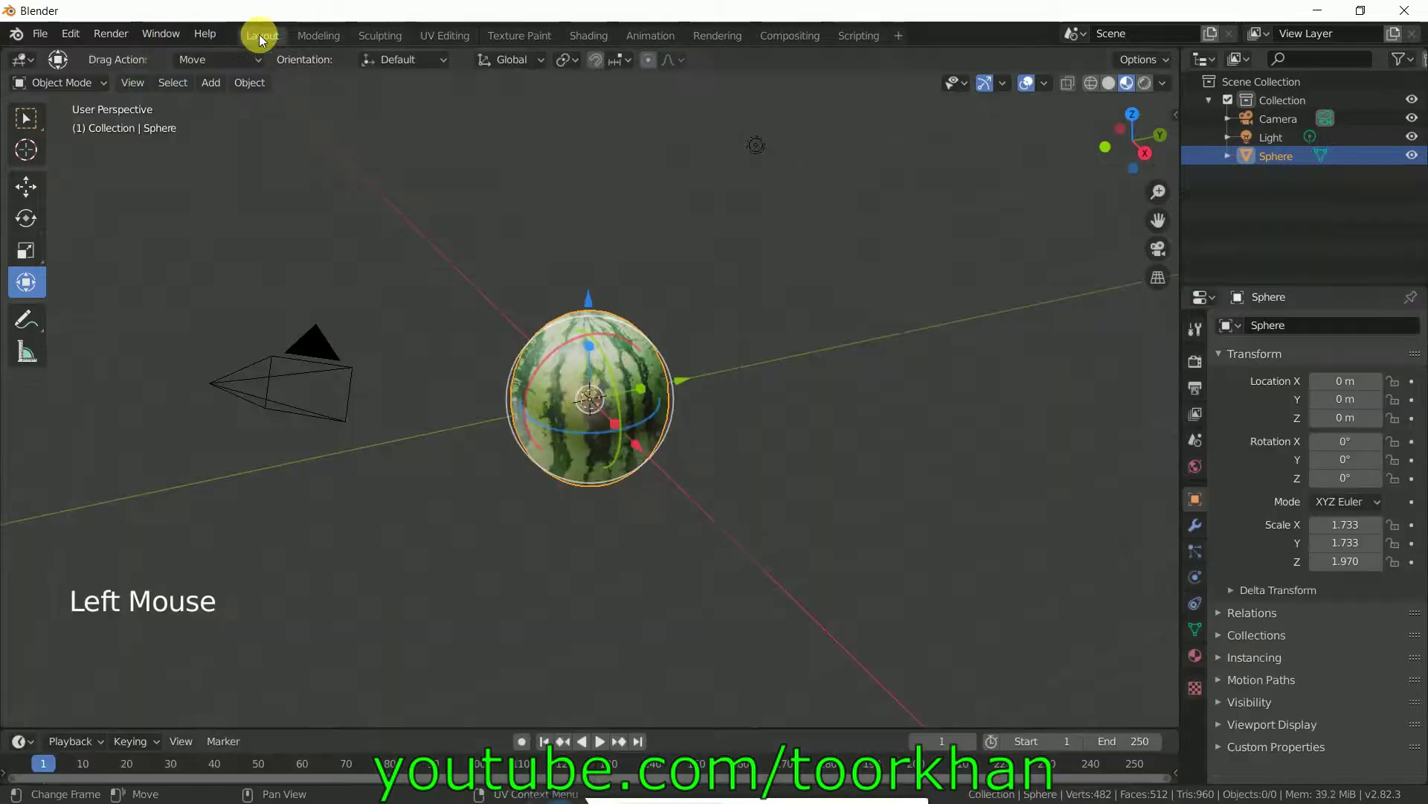
# Duplicate the watermelon sphere as Sphere.001 and move it about 5.86 m along Y.
pyautogui.moveTo(595, 395)
pyautogui.mouseDown(button='middle')
pyautogui.moveTo(686, 350)
pyautogui.moveTo(636, 396)
pyautogui.moveTo(608, 399)
pyautogui.mouseUp(button='middle')
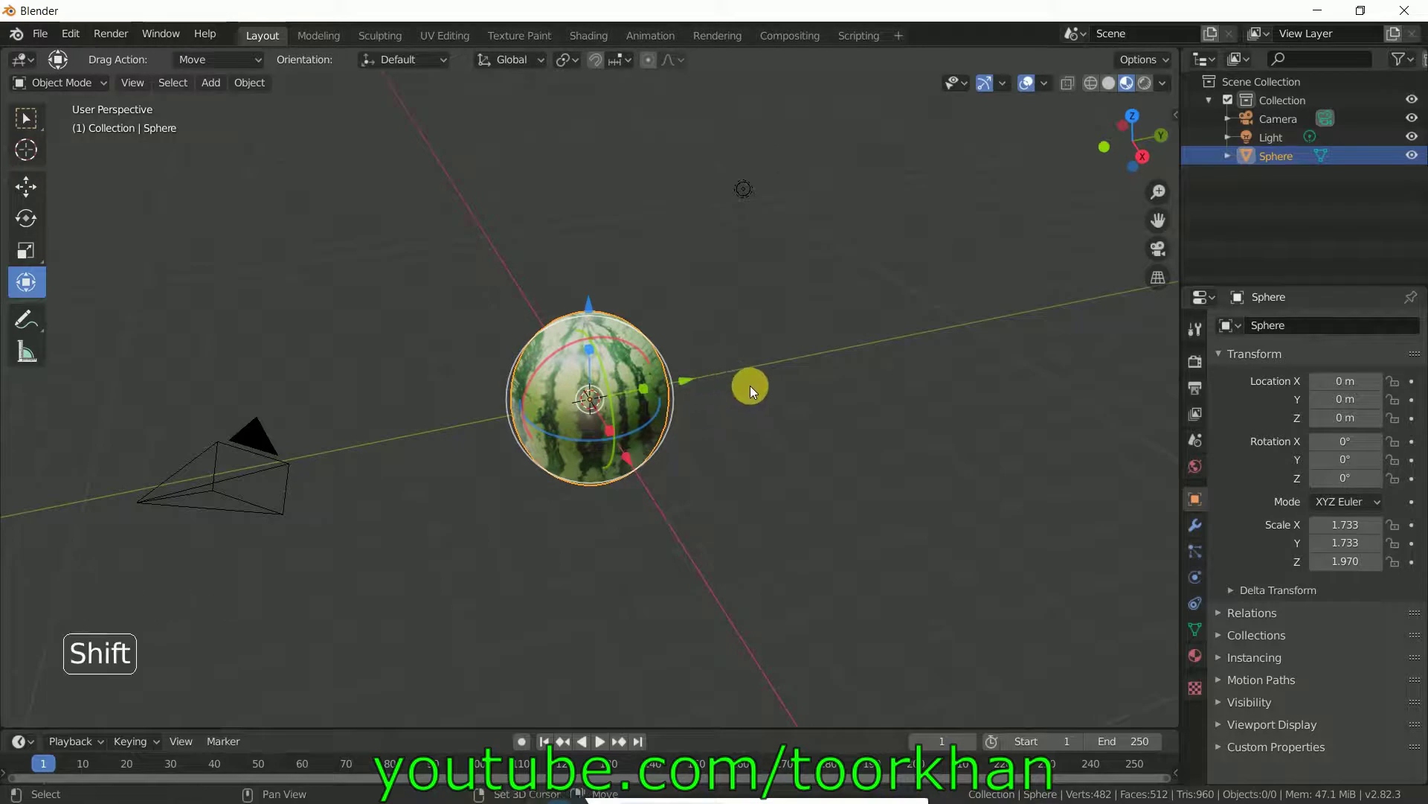
pyautogui.hotkey('shift', 'd')
pyautogui.rightClick(717, 375)
pyautogui.moveTo(695, 376); pyautogui.dragTo(412, 402)
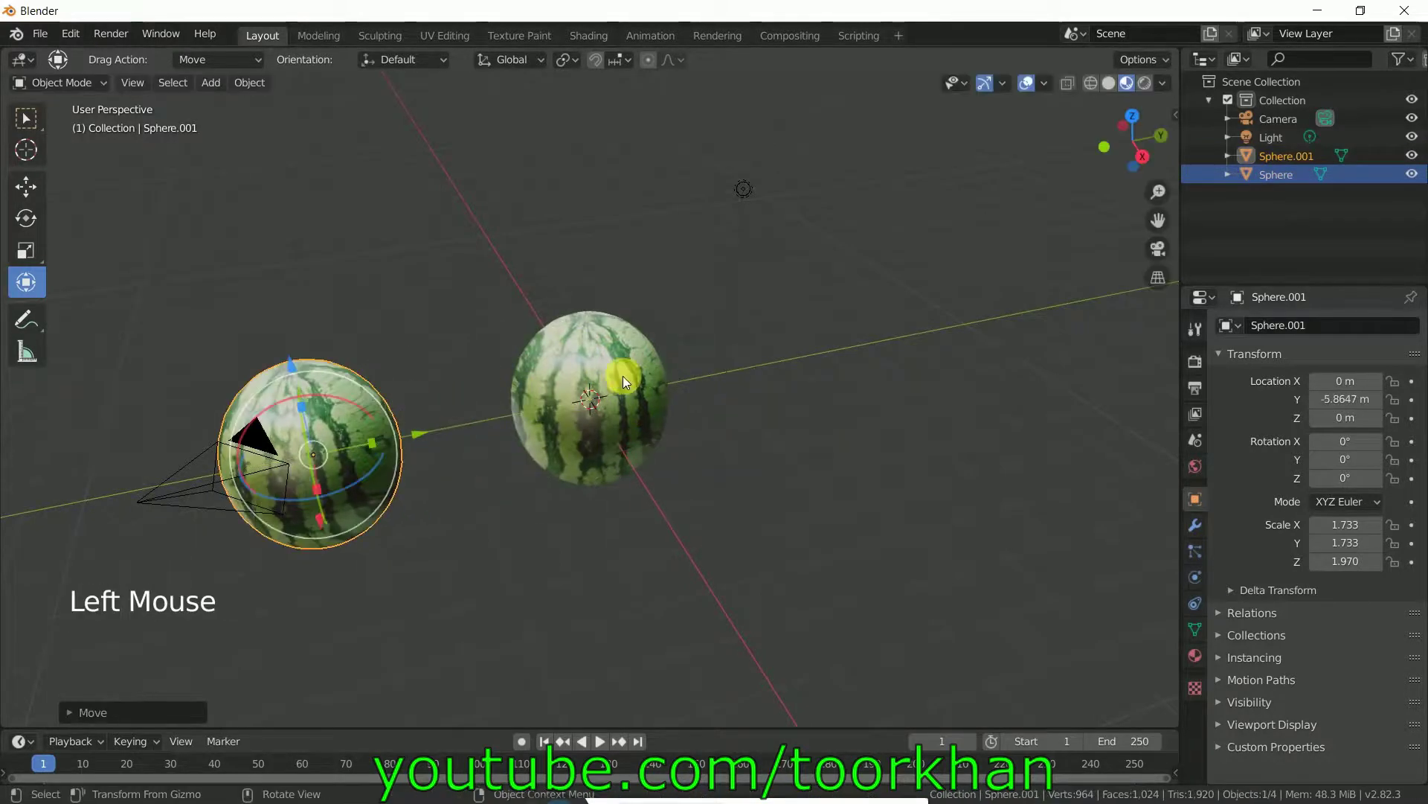
pyautogui.click(596, 386)
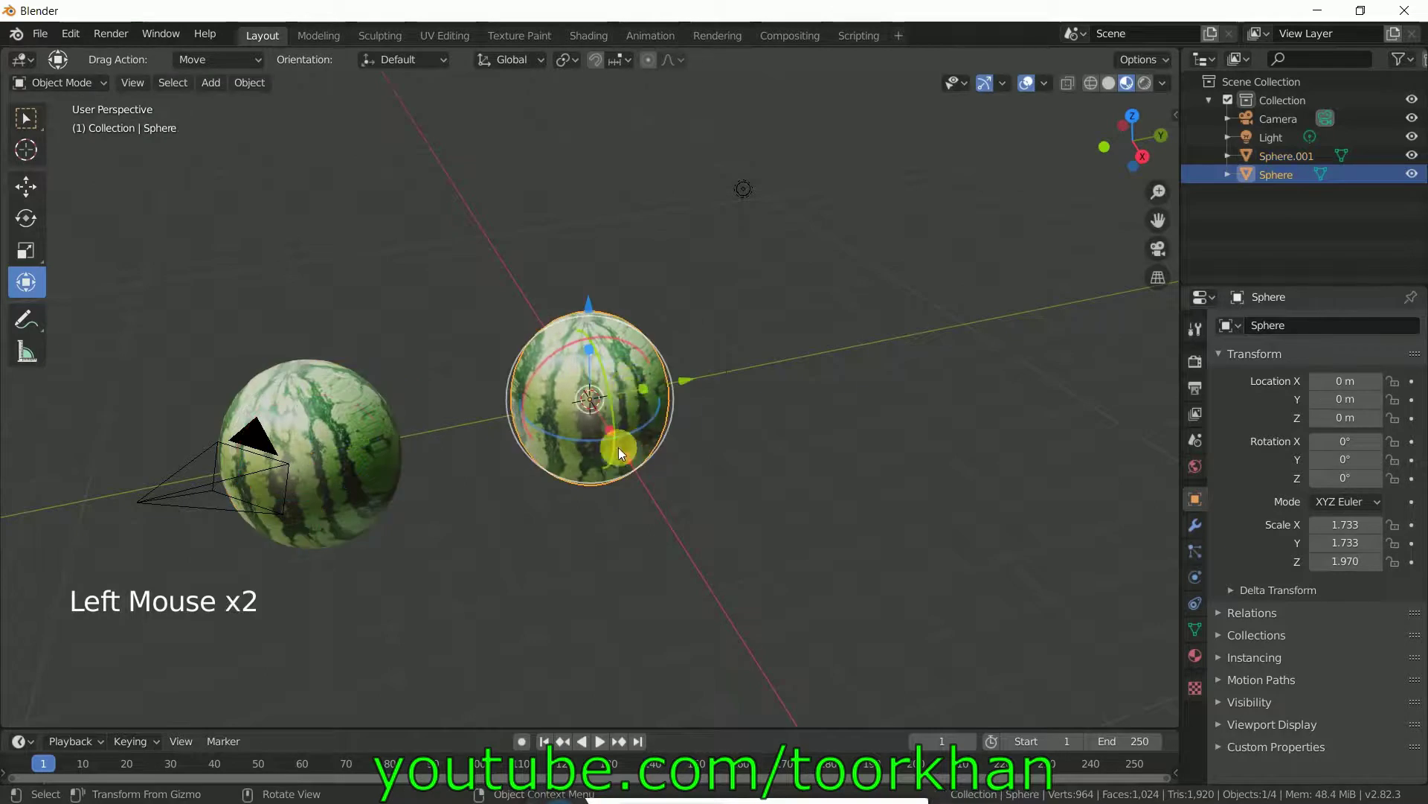
pyautogui.moveTo(618, 448); pyautogui.dragTo(592, 414, button='middle')
pyautogui.click(208, 91)
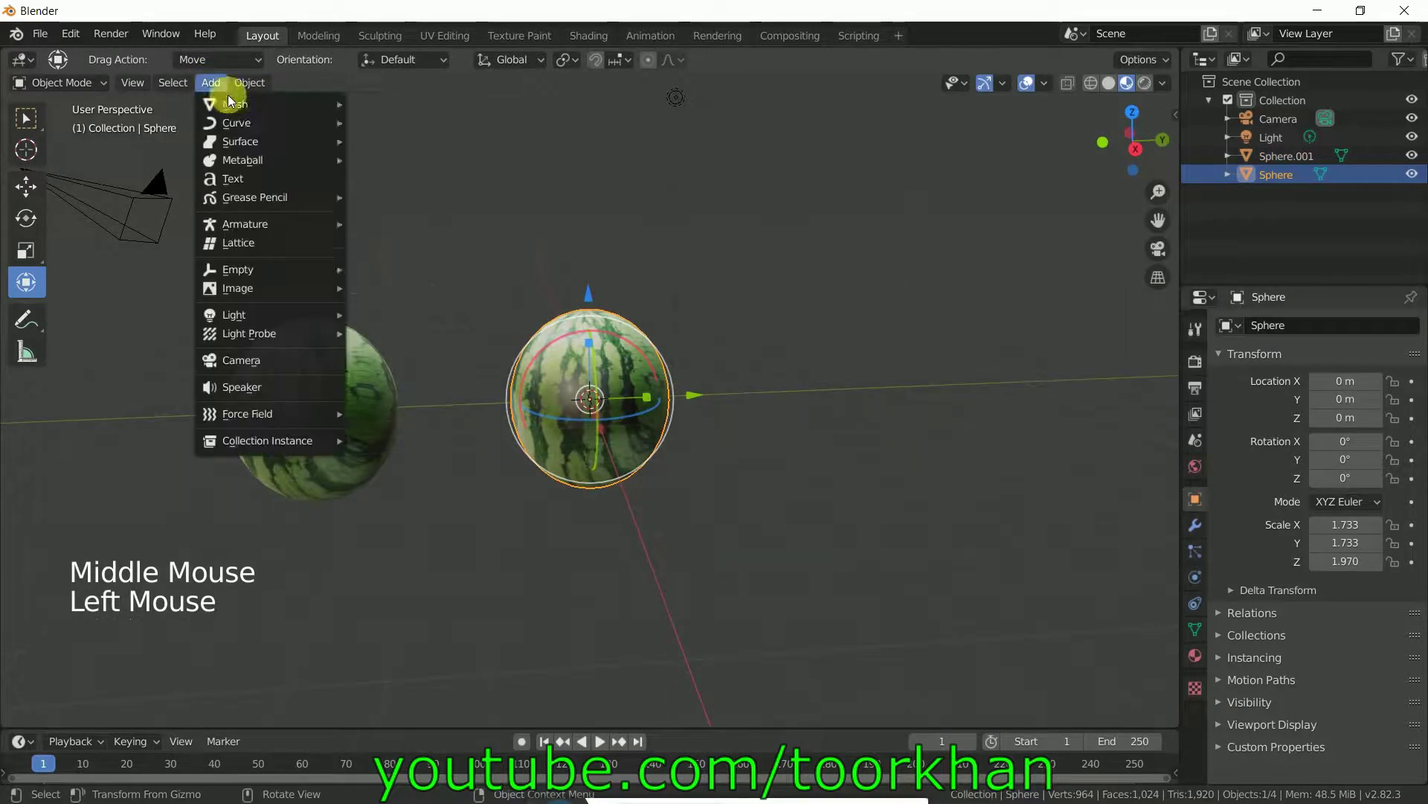
# Add a cube, scale it to 2.175×2.760×1.247 and raise it to Z 1.0387 m.
pyautogui.moveTo(276, 108)
pyautogui.click(408, 119)
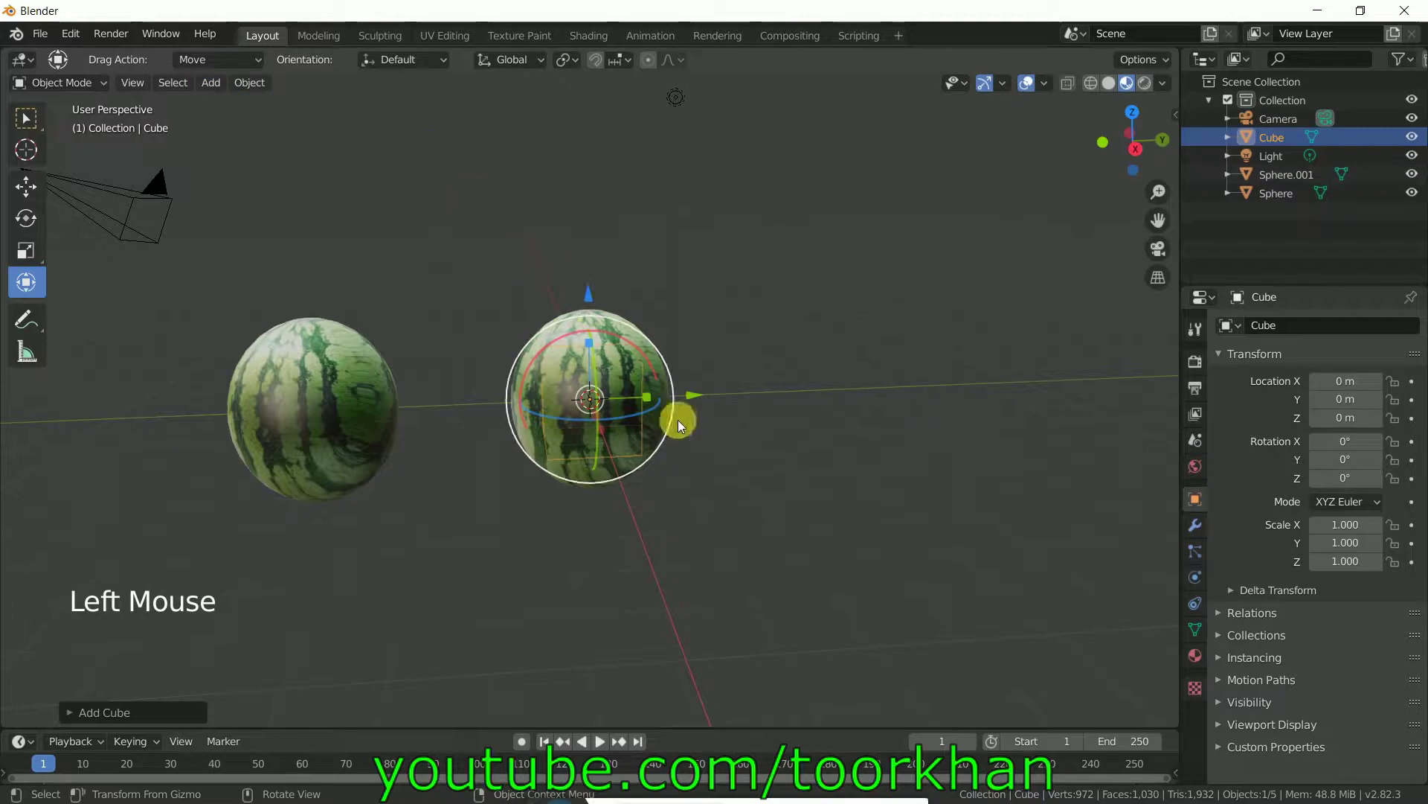
pyautogui.moveTo(640, 392); pyautogui.dragTo(748, 394)
pyautogui.moveTo(749, 394); pyautogui.dragTo(734, 520, button='middle')
pyautogui.moveTo(606, 440); pyautogui.dragTo(669, 476)
pyautogui.moveTo(588, 354); pyautogui.dragTo(587, 348)
pyautogui.moveTo(587, 348); pyautogui.dragTo(592, 377, button='middle')
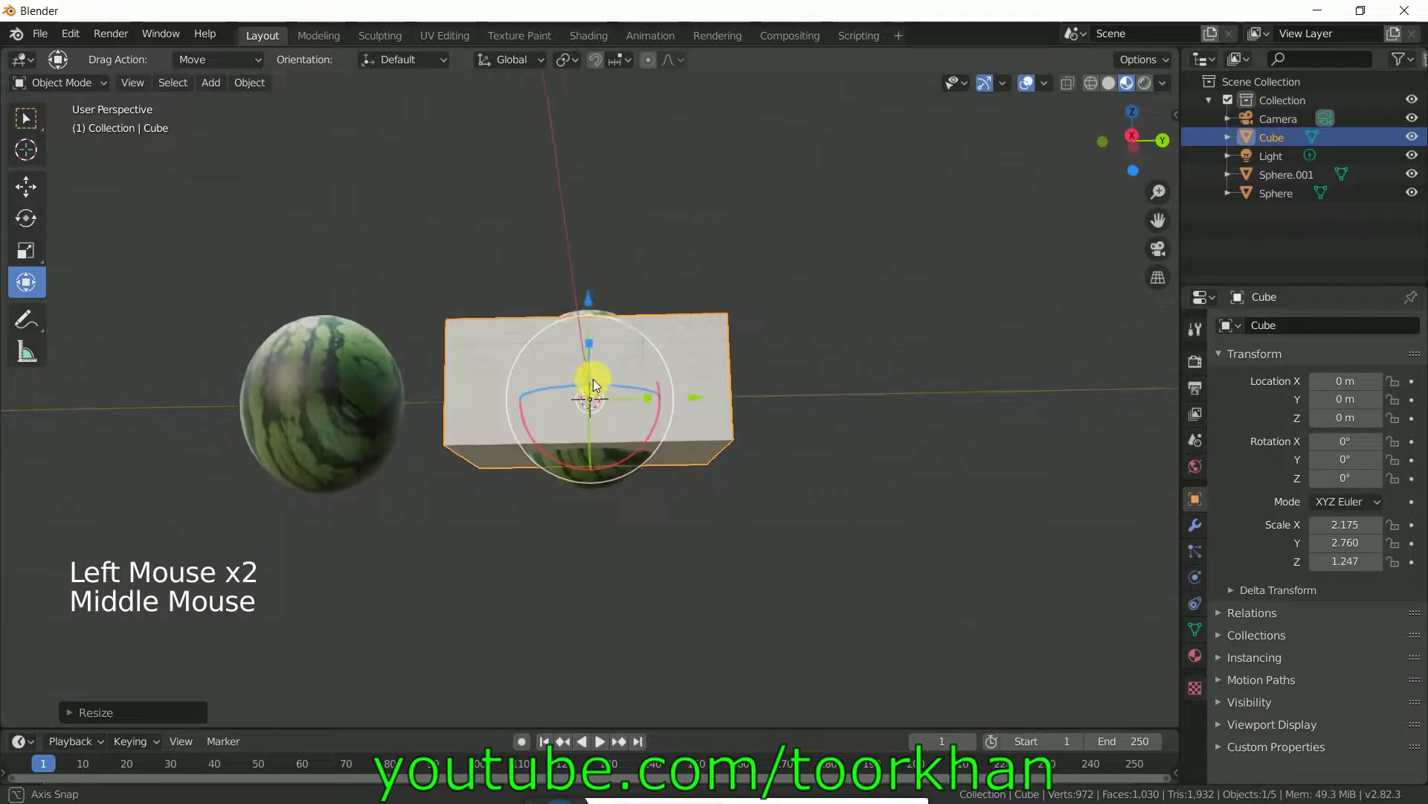
pyautogui.moveTo(590, 294); pyautogui.dragTo(592, 249)
pyautogui.click(607, 467)
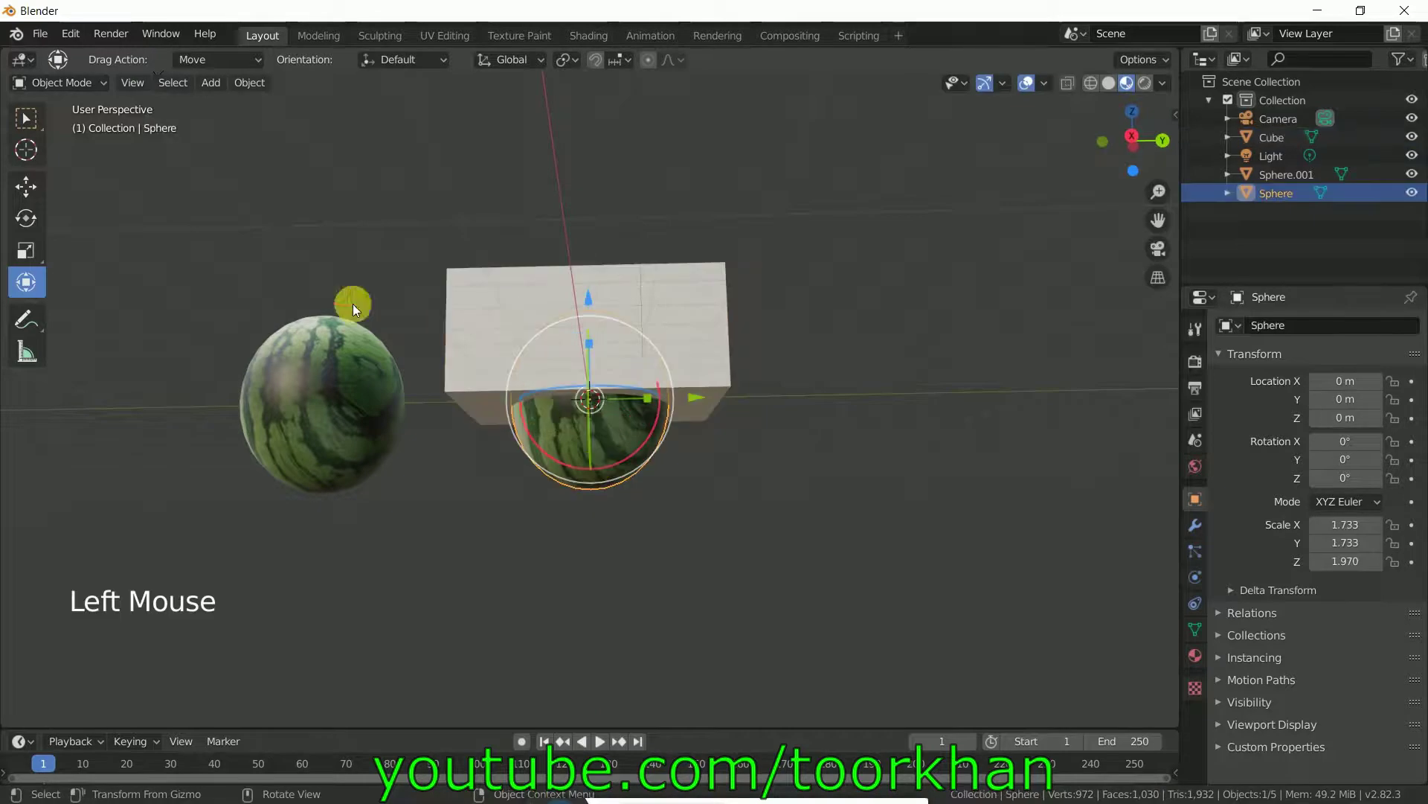
# Apply a Boolean Difference modifier on the centre sphere using the Cube as cutter.
pyautogui.click(1194, 526)
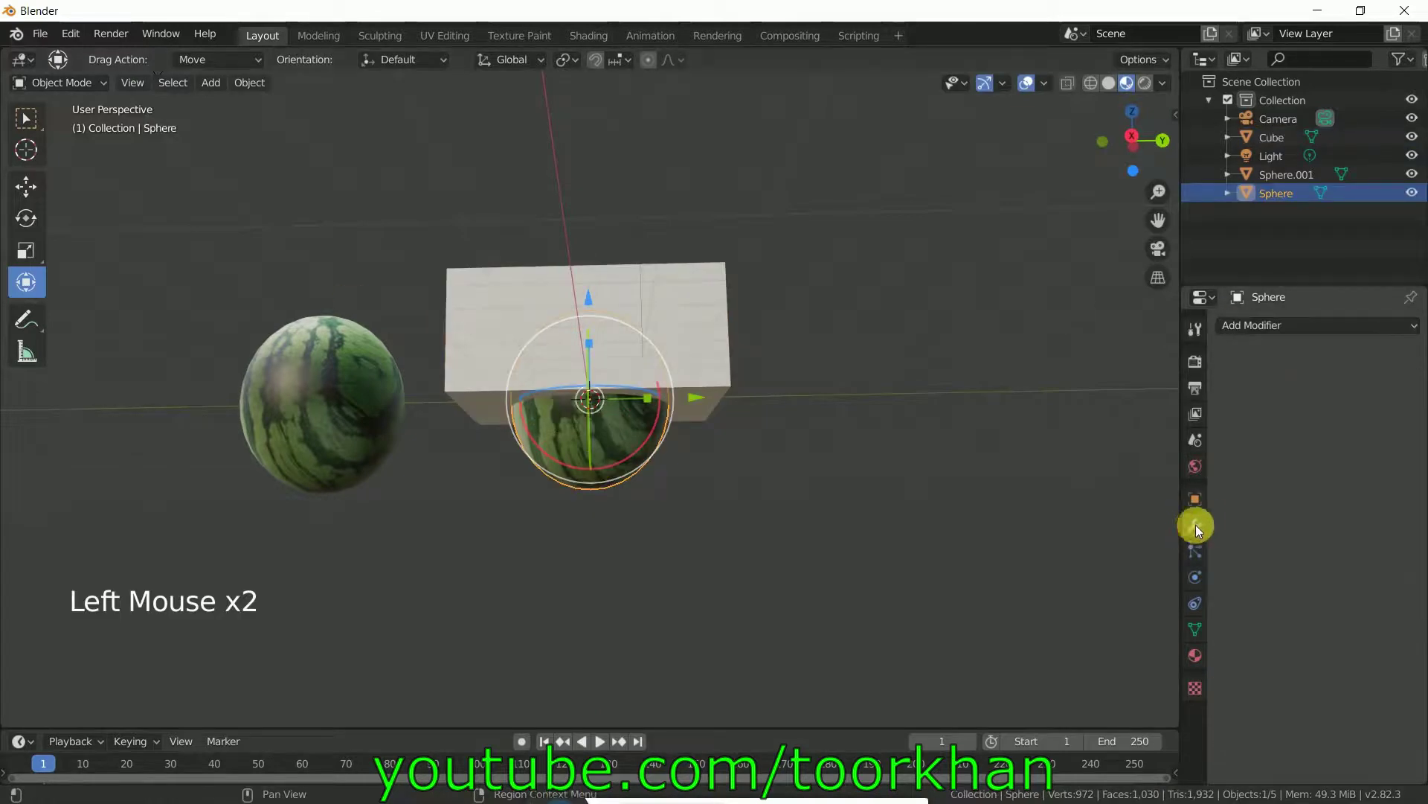
pyautogui.click(1298, 325)
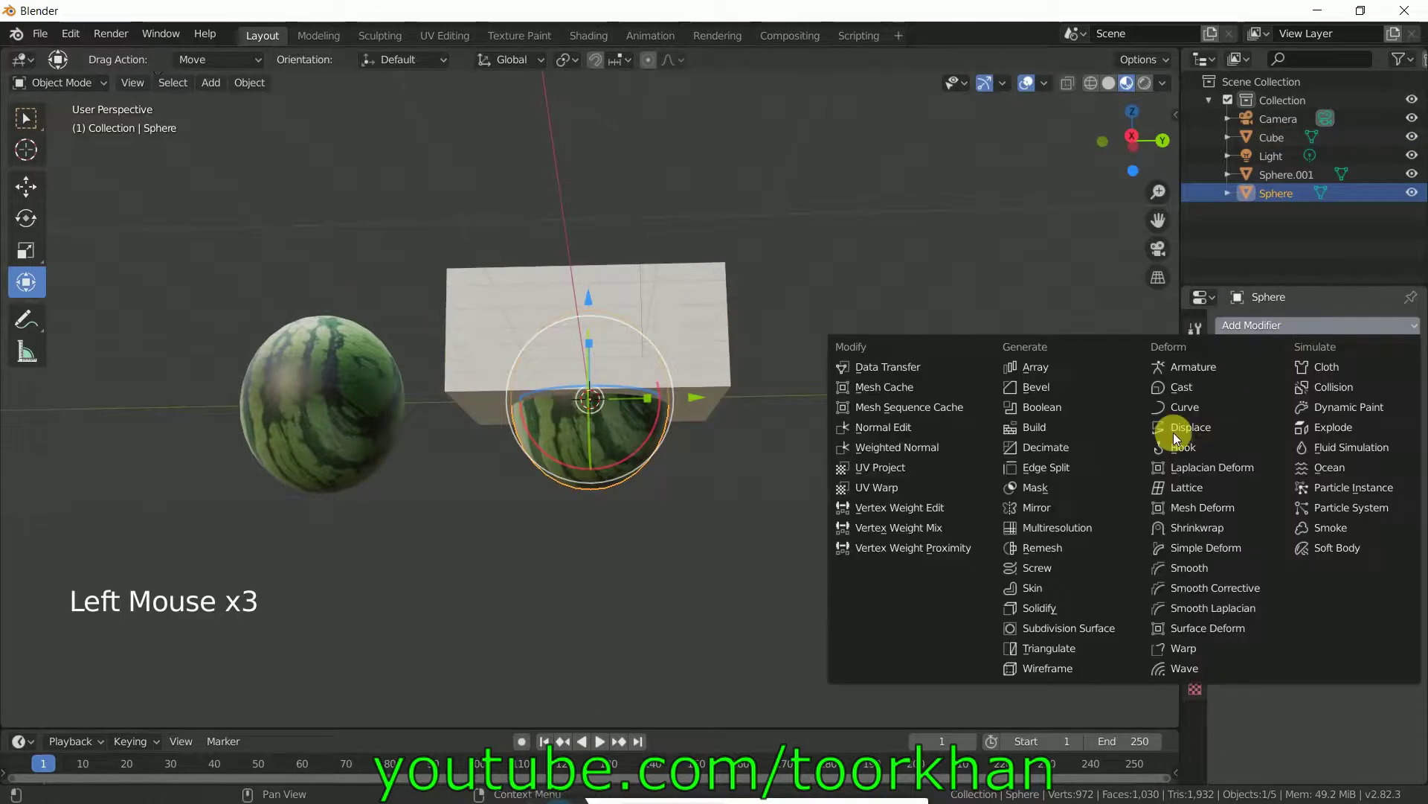
pyautogui.click(1040, 406)
pyautogui.click(1412, 428)
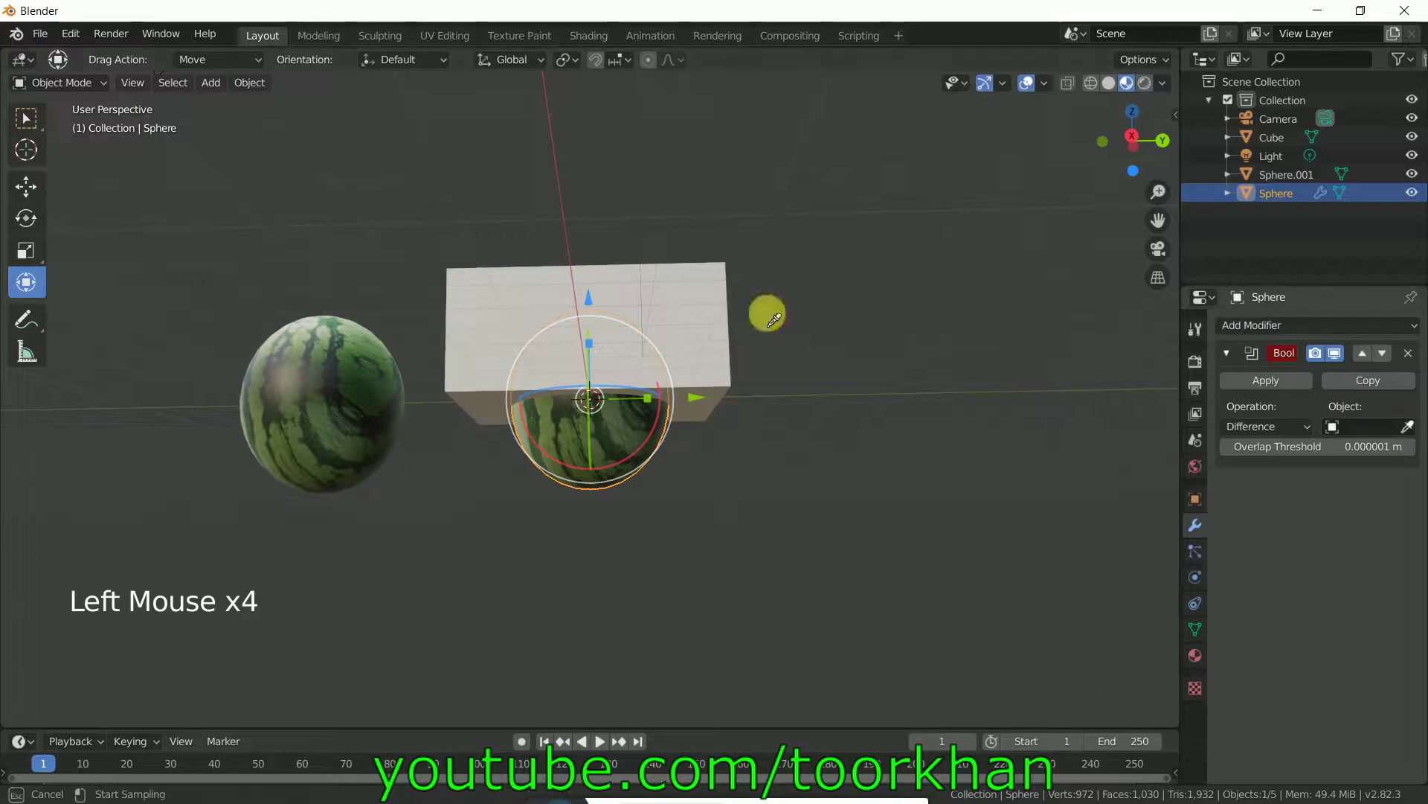
pyautogui.click(698, 290)
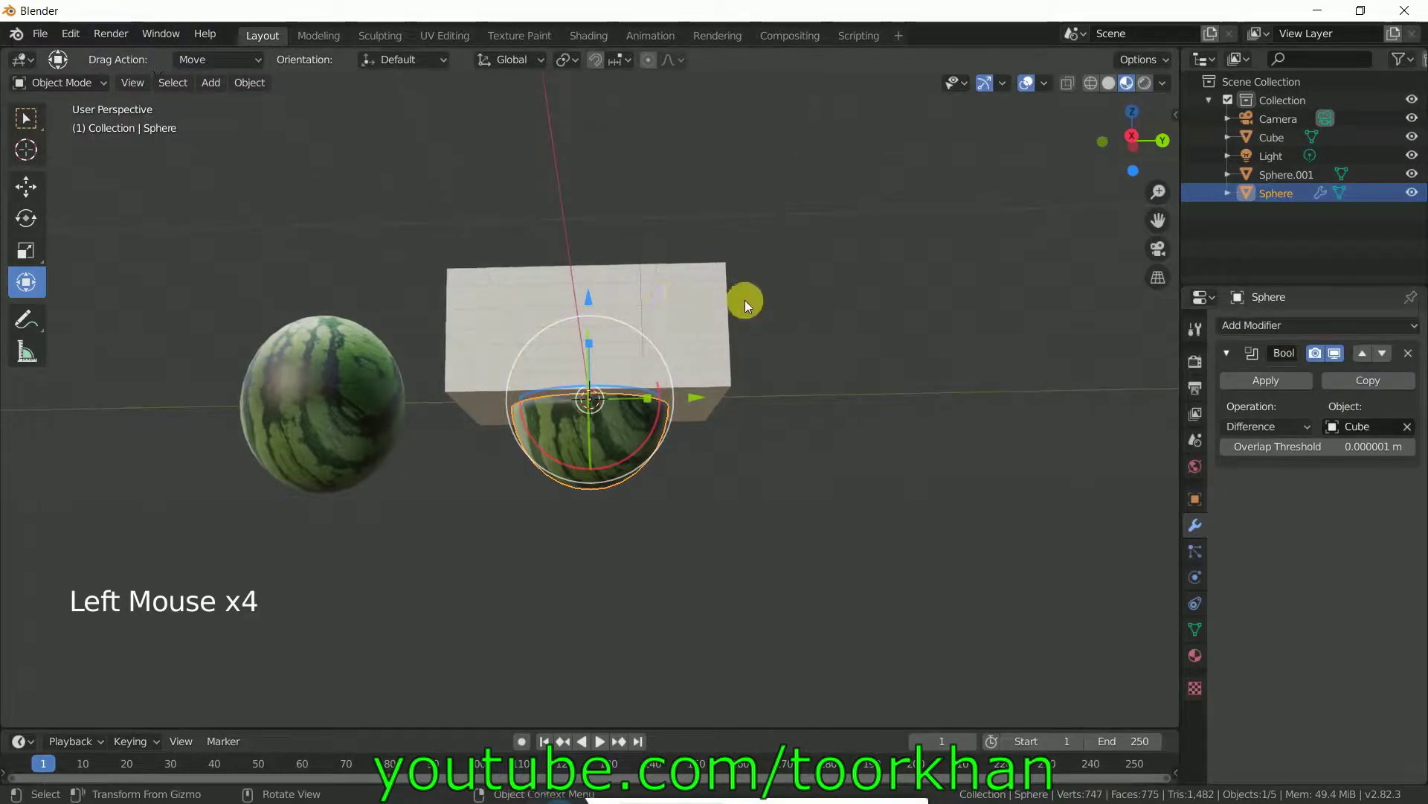
pyautogui.moveTo(744, 301); pyautogui.dragTo(747, 368, button='middle')
pyautogui.click(1287, 380)
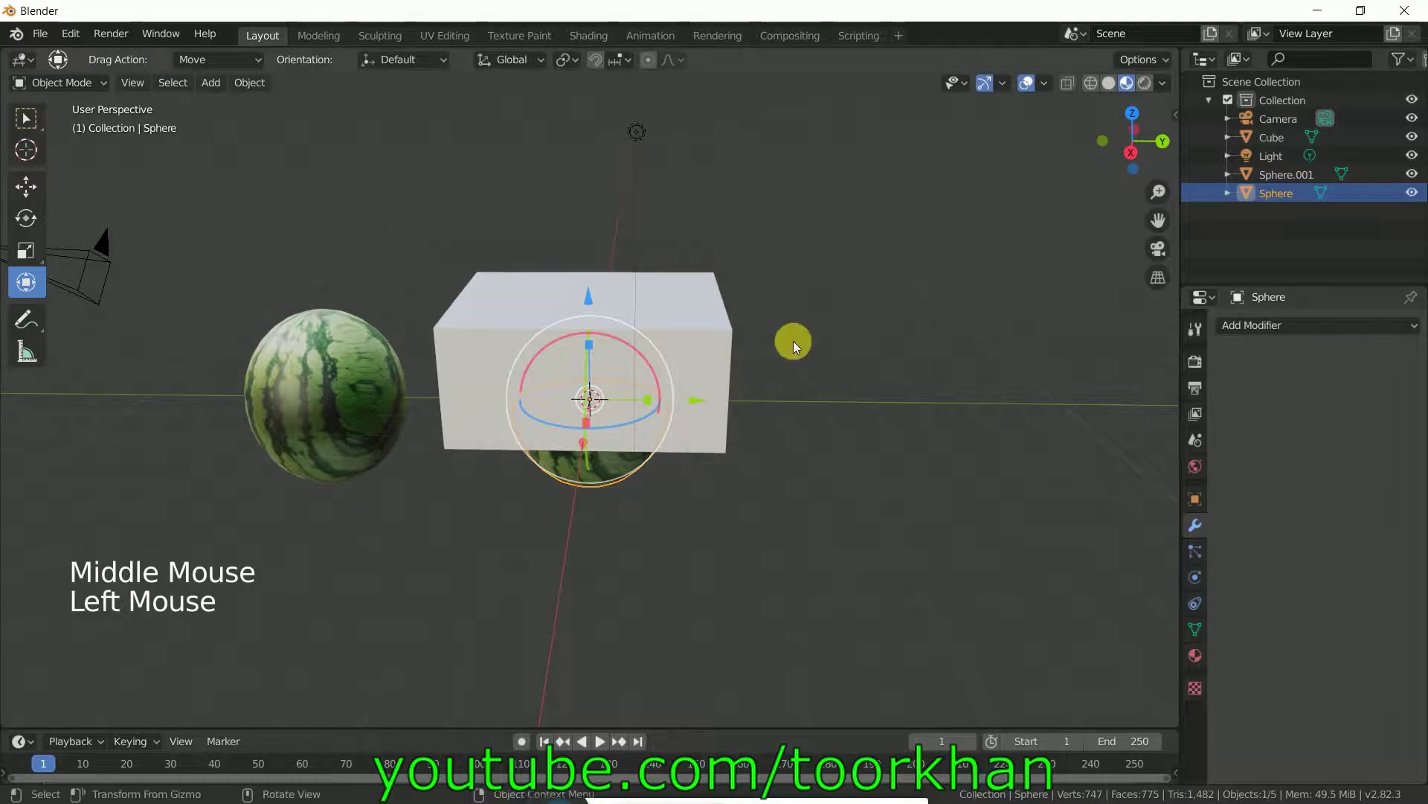
# Delete the cube and look down on the half watermelon's flat top.
pyautogui.click(704, 332)
pyautogui.press('x')
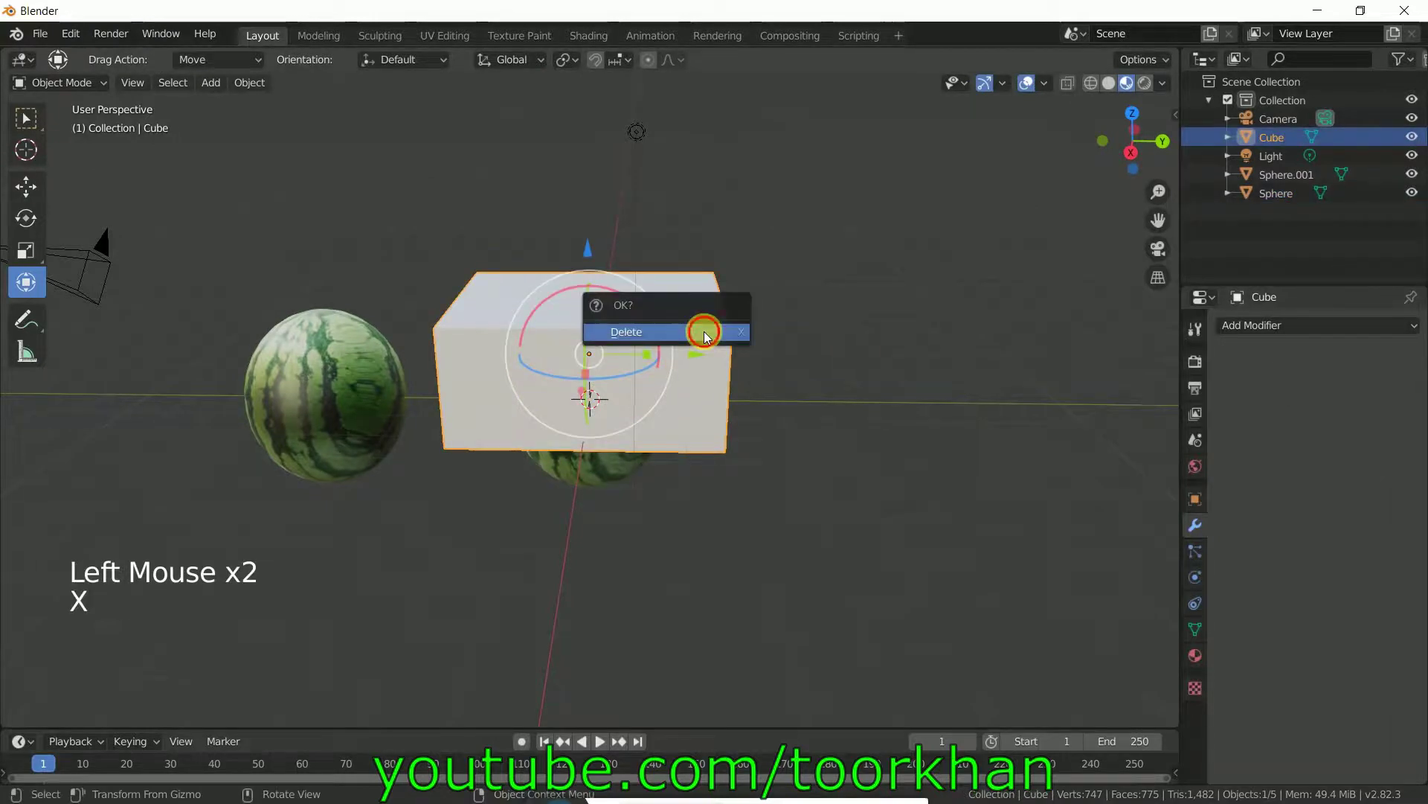
pyautogui.click(703, 335)
pyautogui.click(589, 445)
pyautogui.scroll(5, 604, 440)
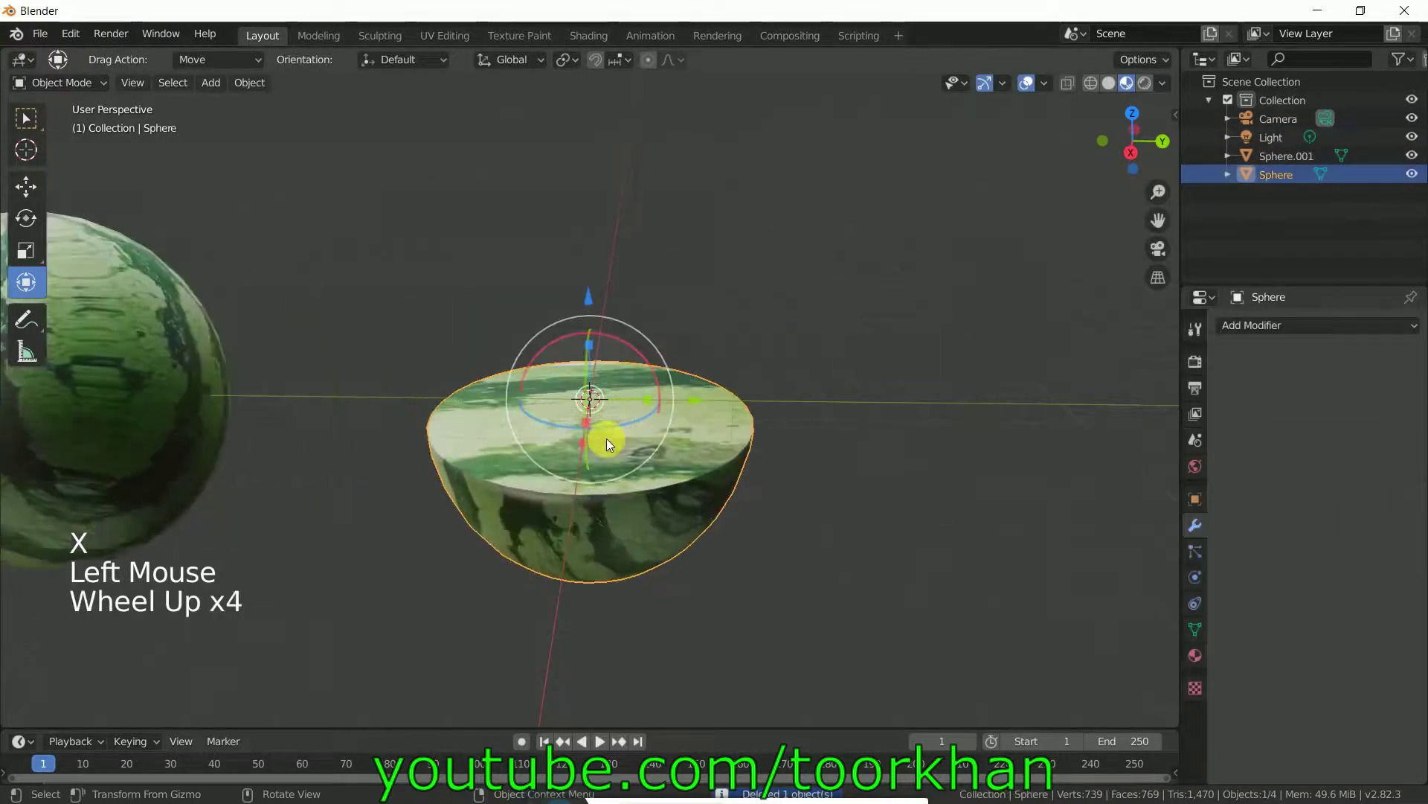
pyautogui.moveTo(698, 444)
pyautogui.mouseDown(button='middle')
pyautogui.moveTo(698, 494)
pyautogui.moveTo(704, 433)
pyautogui.mouseUp(button='middle')
pyautogui.click(704, 433)
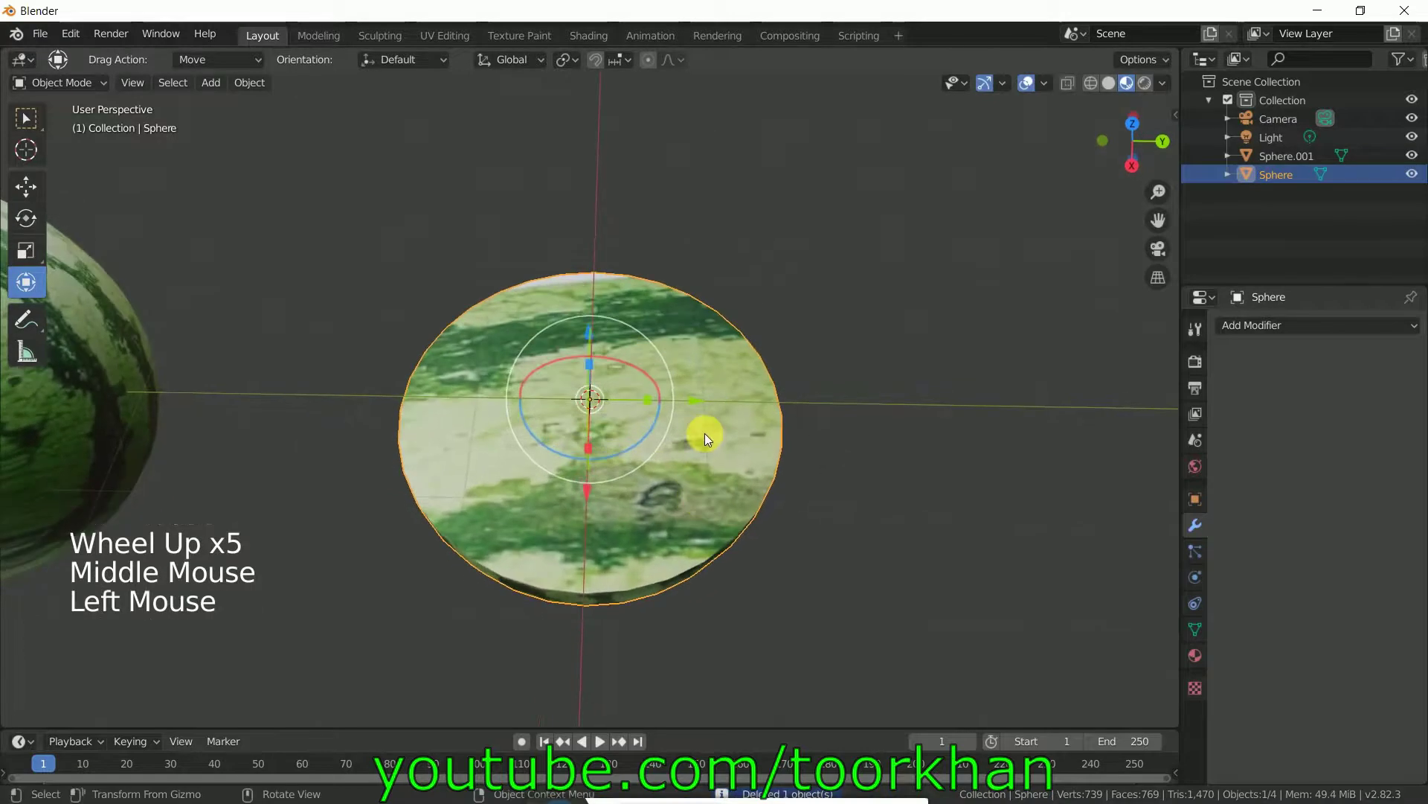
pyautogui.click(64, 88)
# In Edit Mode, separate the half watermelon's flat cap face into its own object.
pyautogui.click(62, 119)
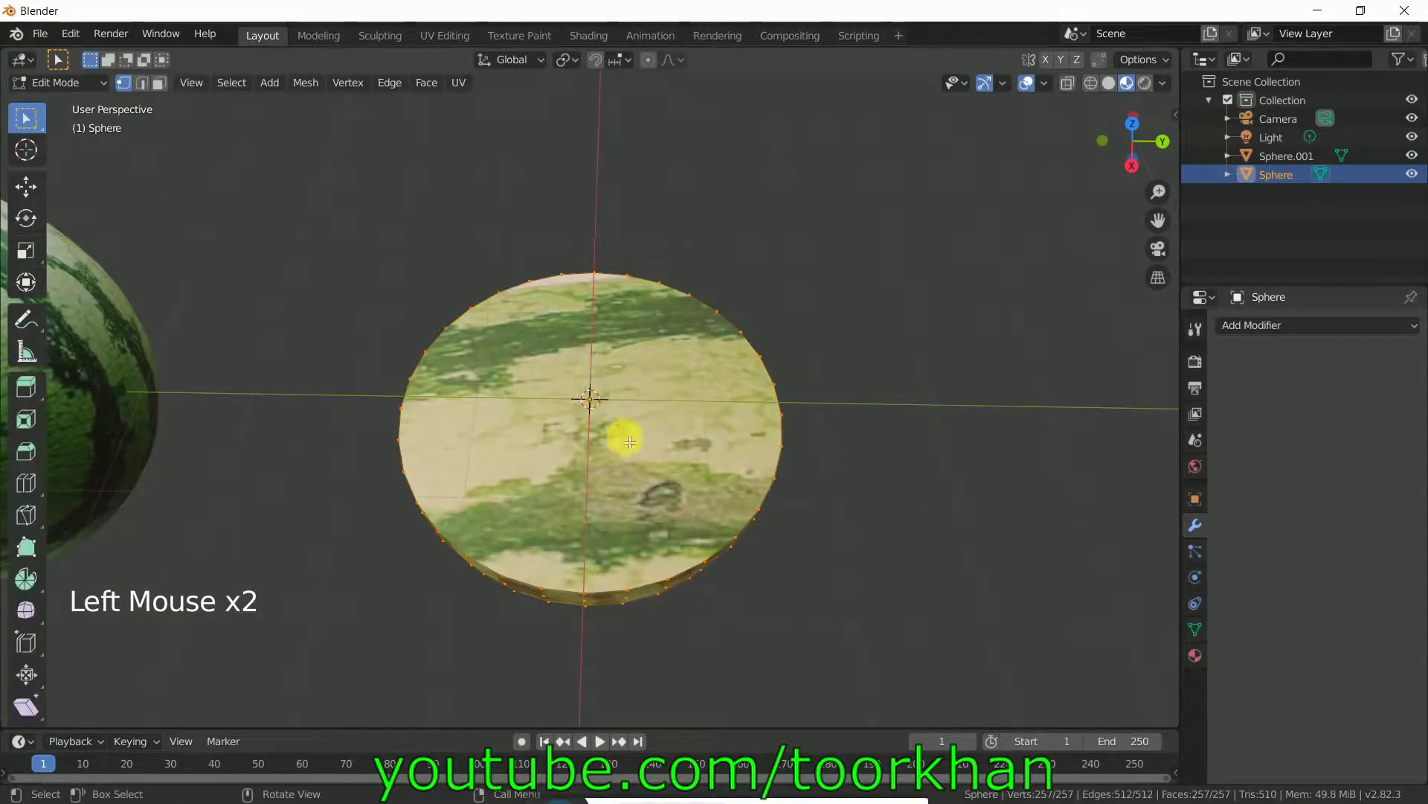
pyautogui.click(158, 83)
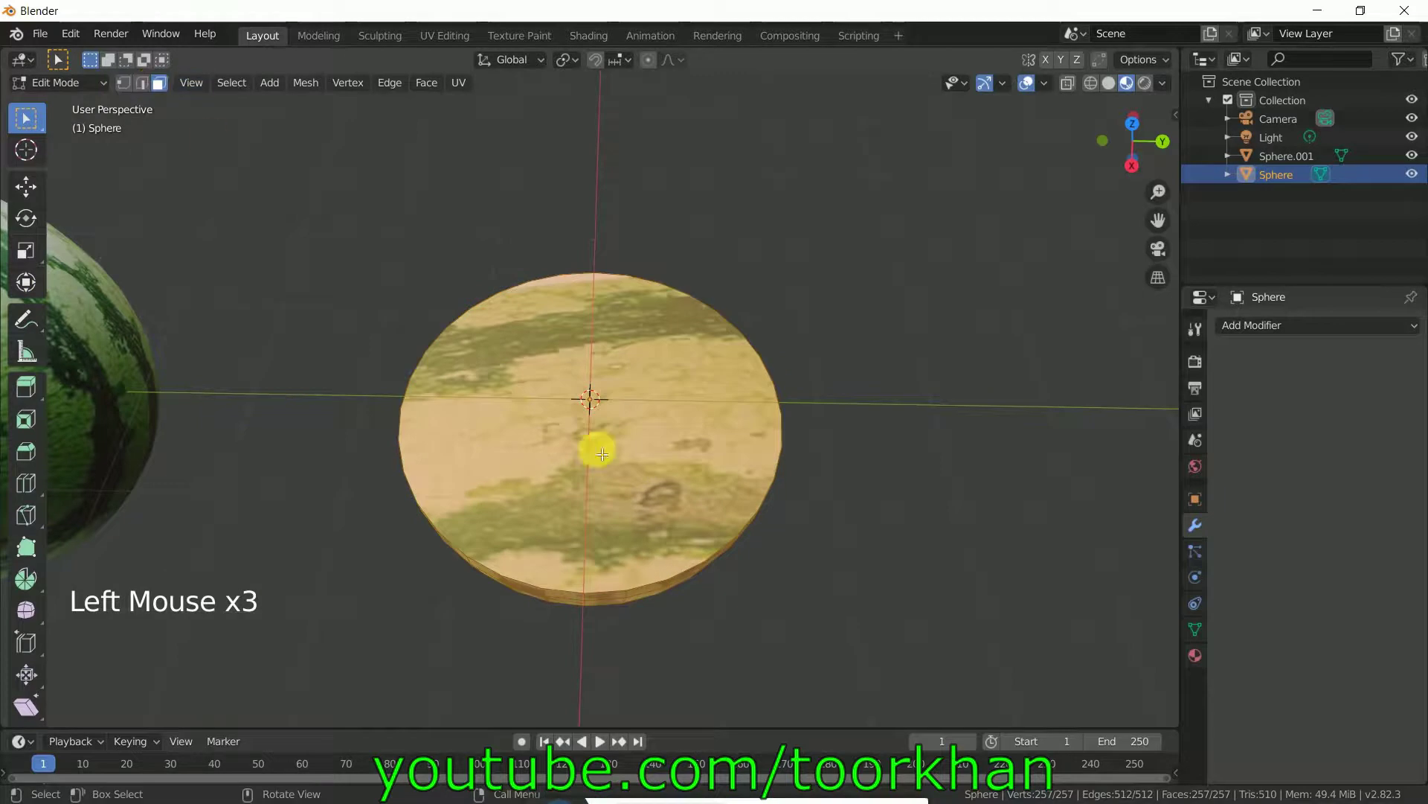
pyautogui.click(668, 481)
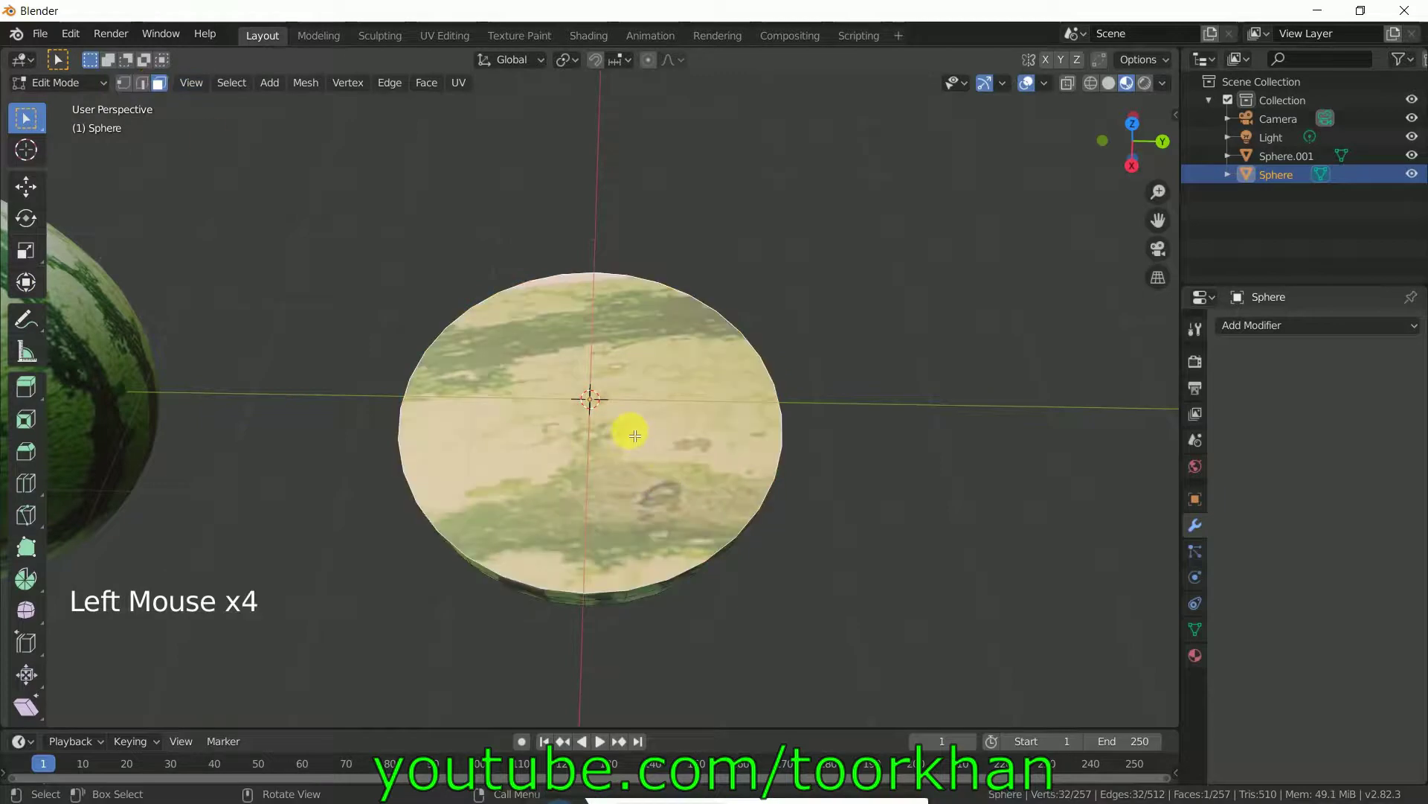
pyautogui.press('p')
pyautogui.click(574, 430)
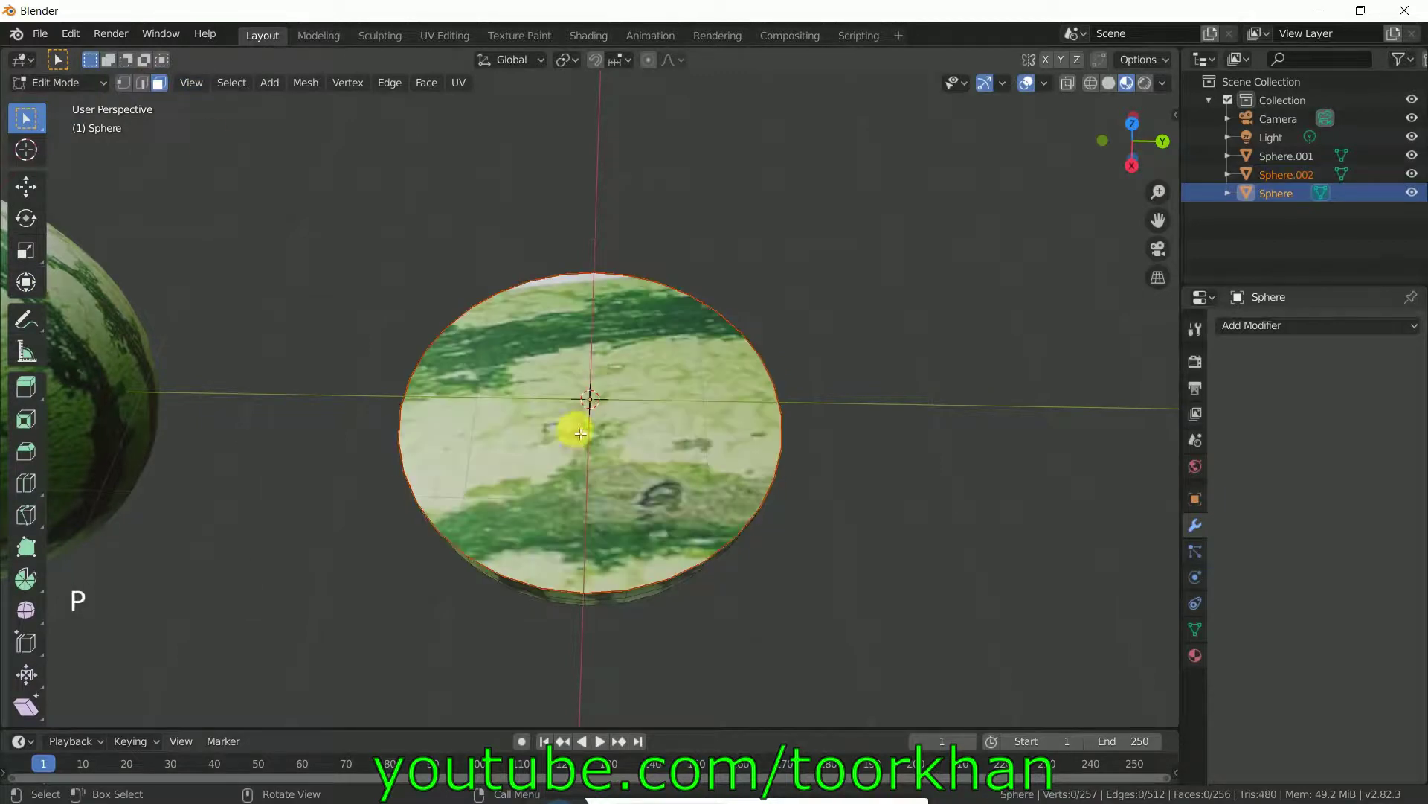
# Open the separated disc Sphere.002 in Edit Mode and select its flat top face.
pyautogui.click(59, 83)
pyautogui.click(64, 105)
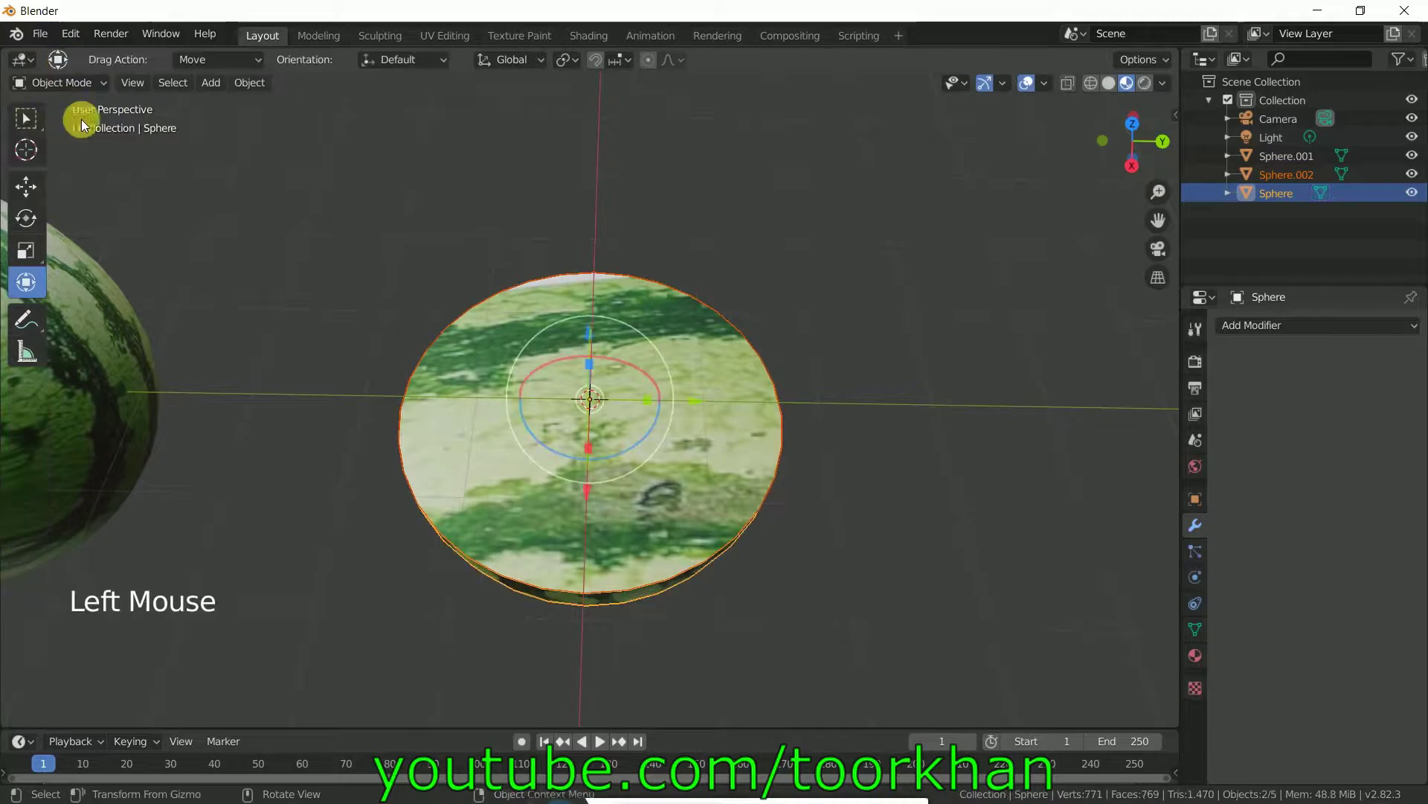
pyautogui.click(903, 329)
pyautogui.click(653, 441)
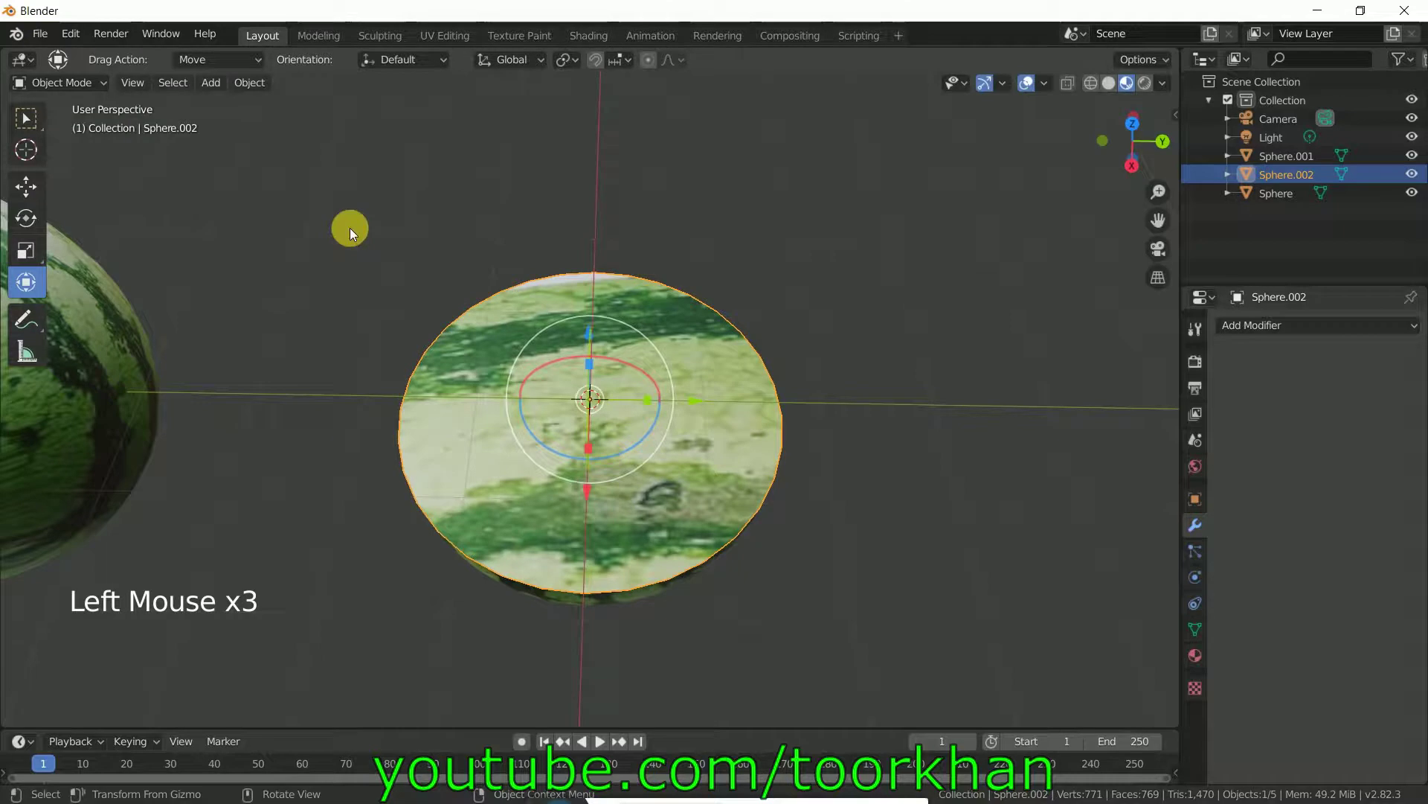
pyautogui.click(60, 79)
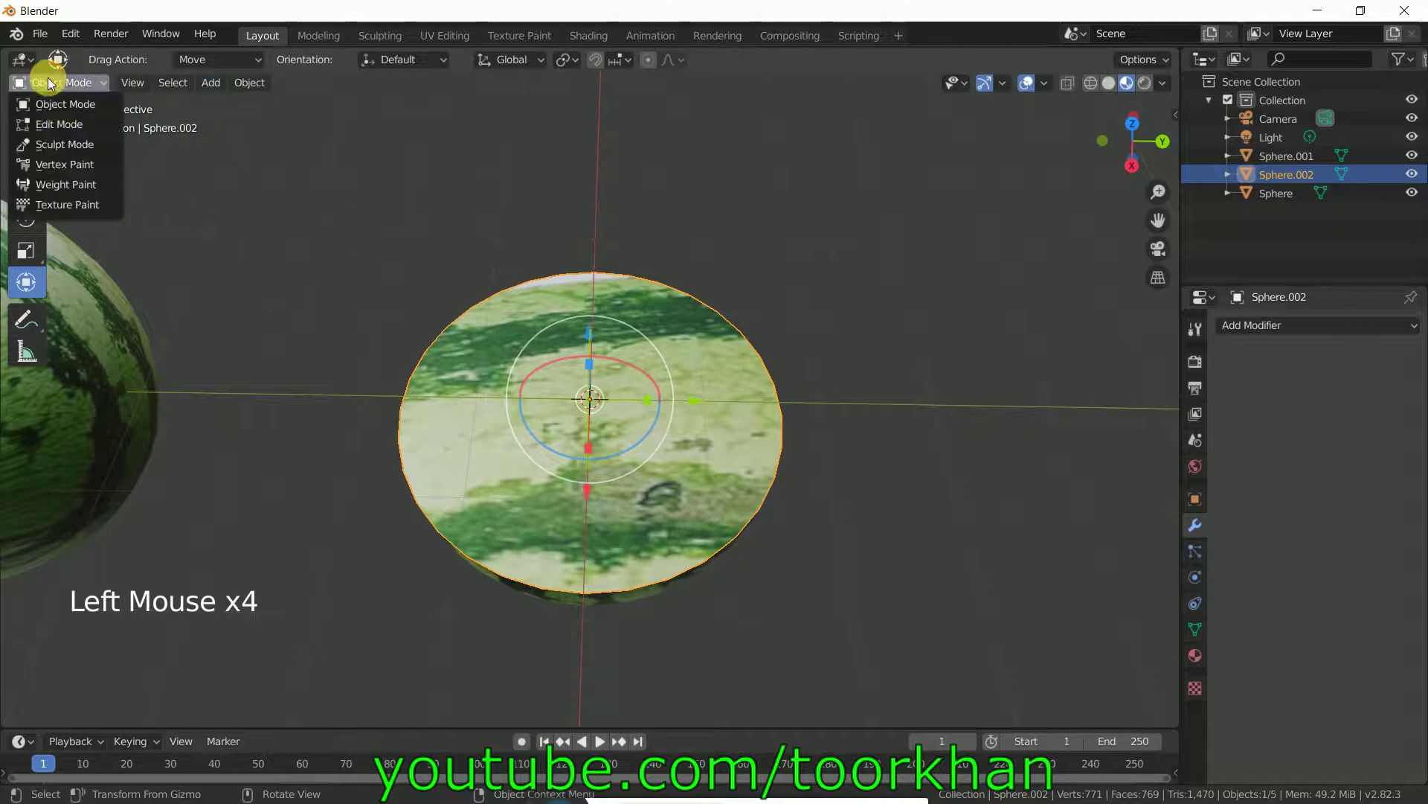
pyautogui.click(58, 118)
pyautogui.click(678, 443)
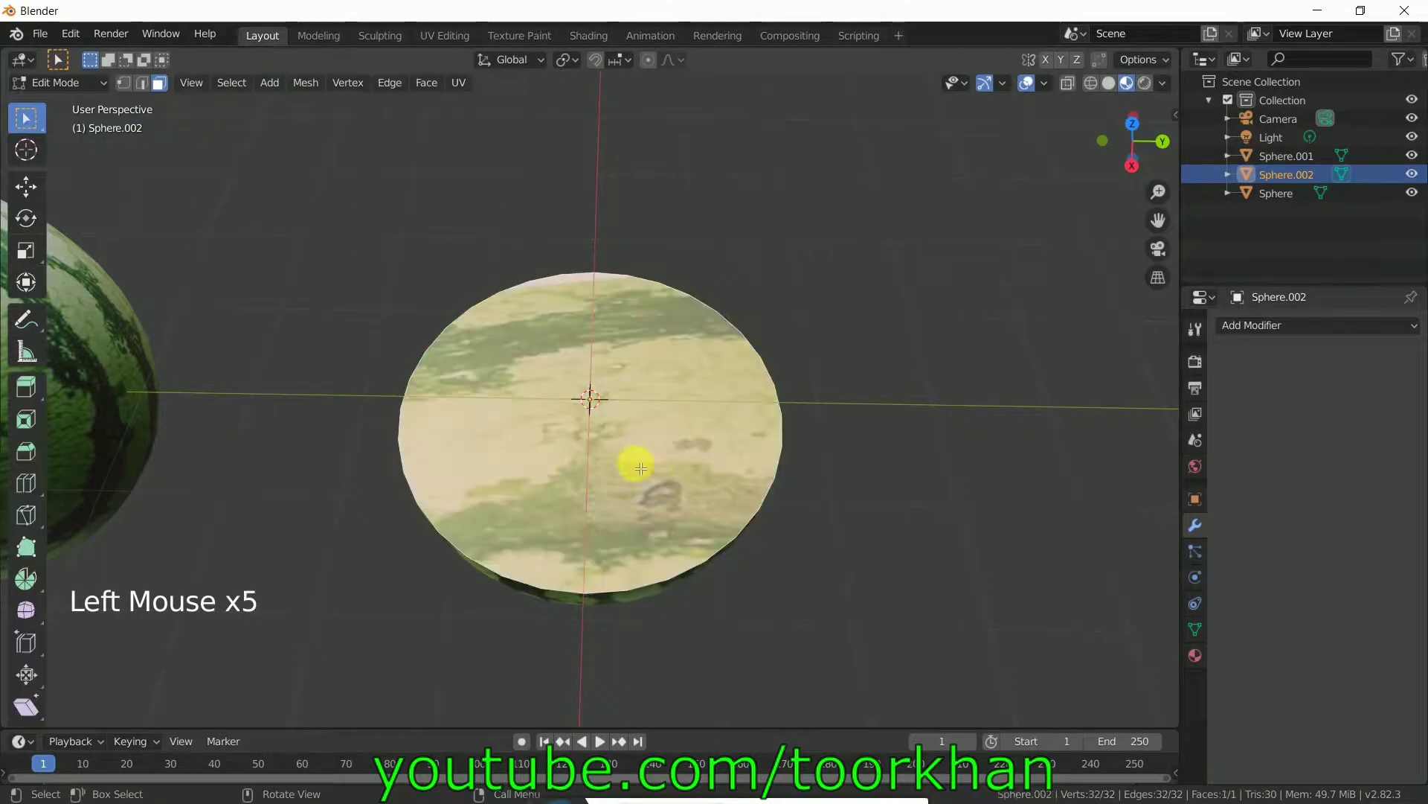
# Extrude the disc's top face in place, scale it to 0.9444, select all, and view from top.
pyautogui.press('e')
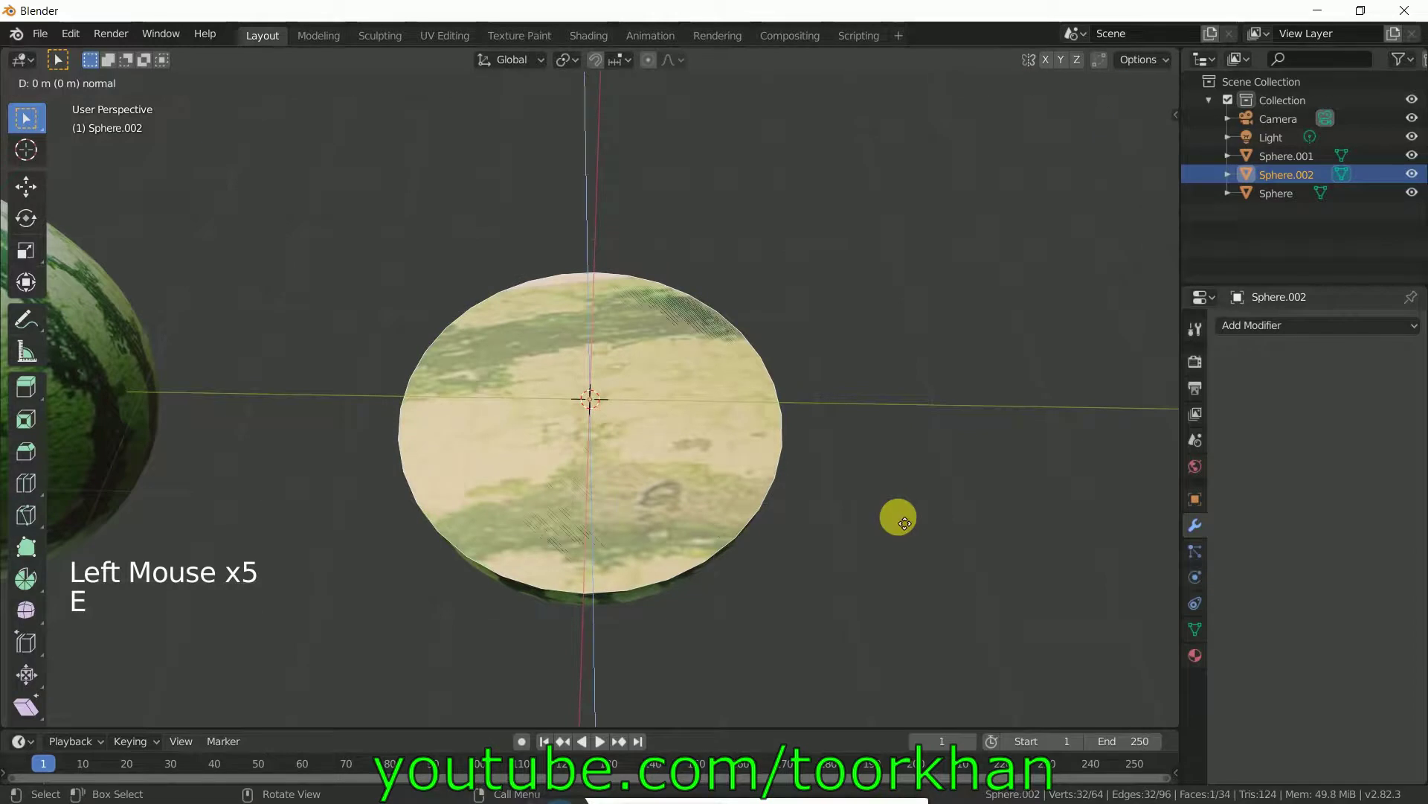
pyautogui.rightClick(905, 523)
pyautogui.press('s')
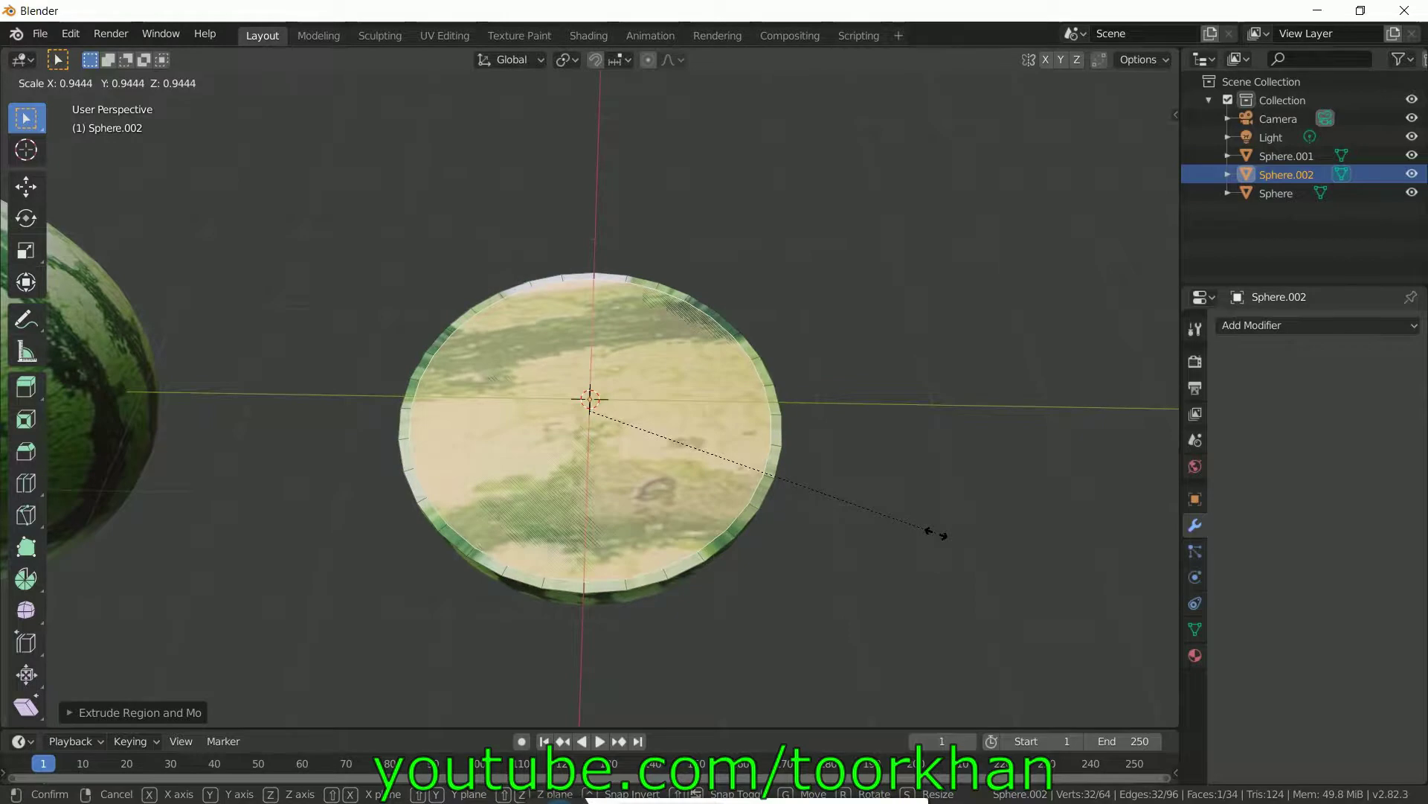
pyautogui.click(936, 533)
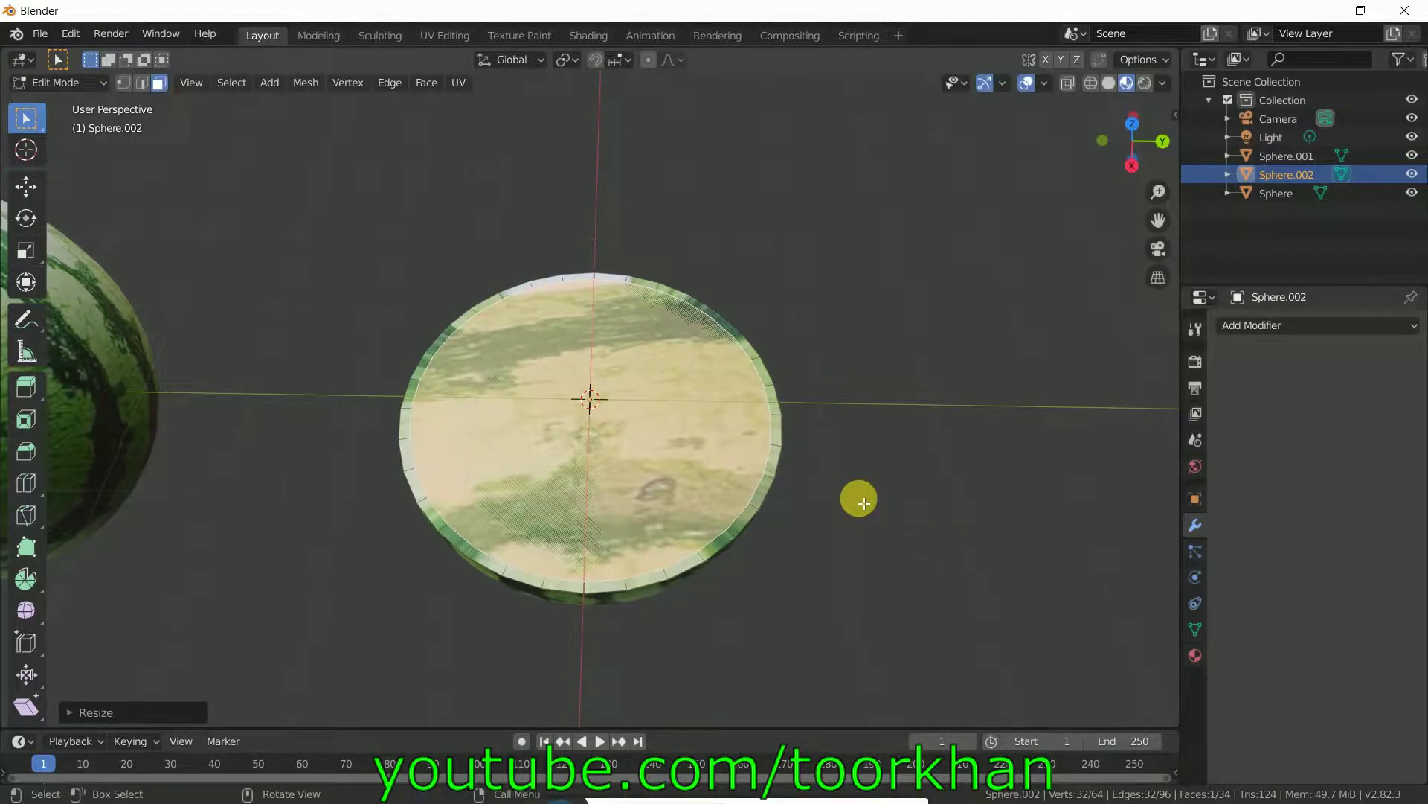
pyautogui.press('a')
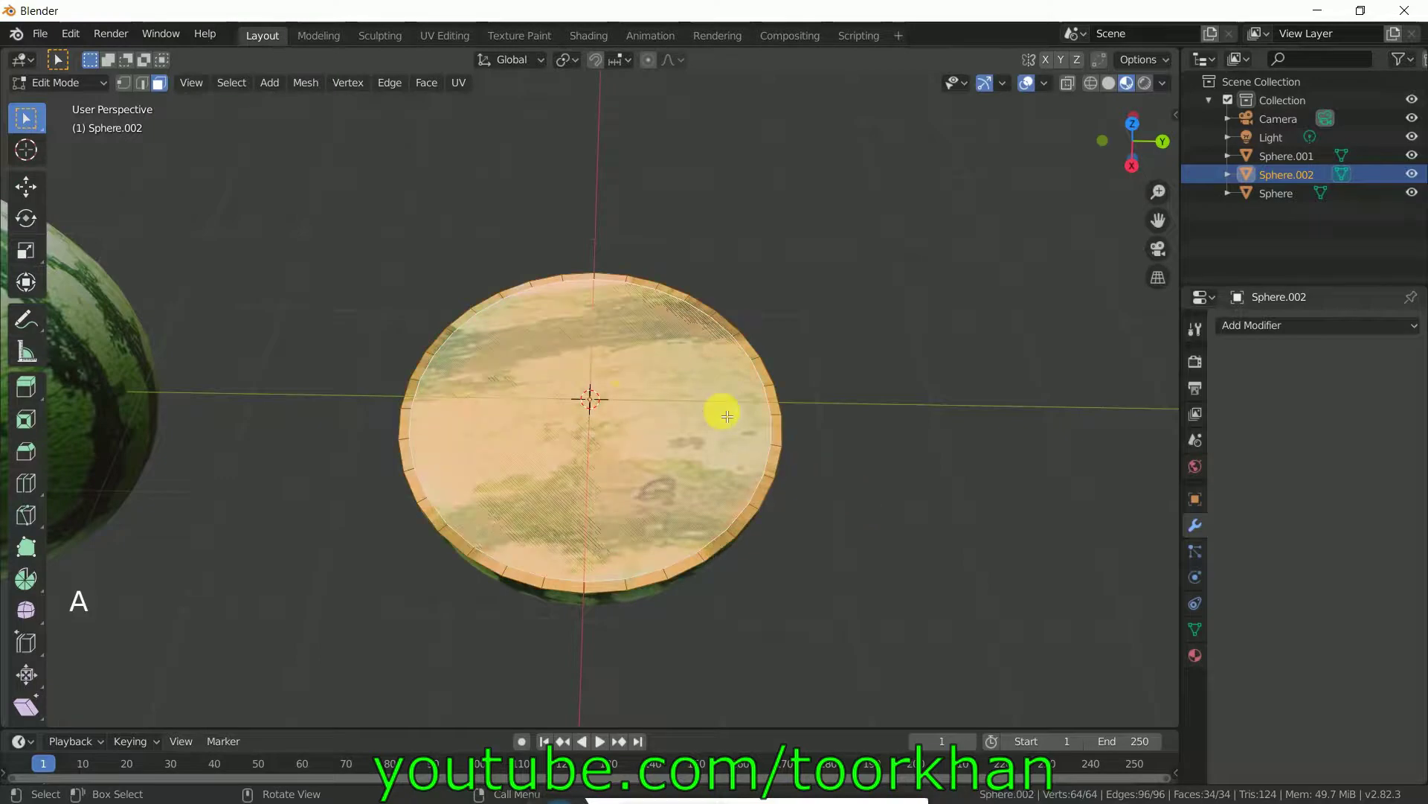
pyautogui.press('KP_7')
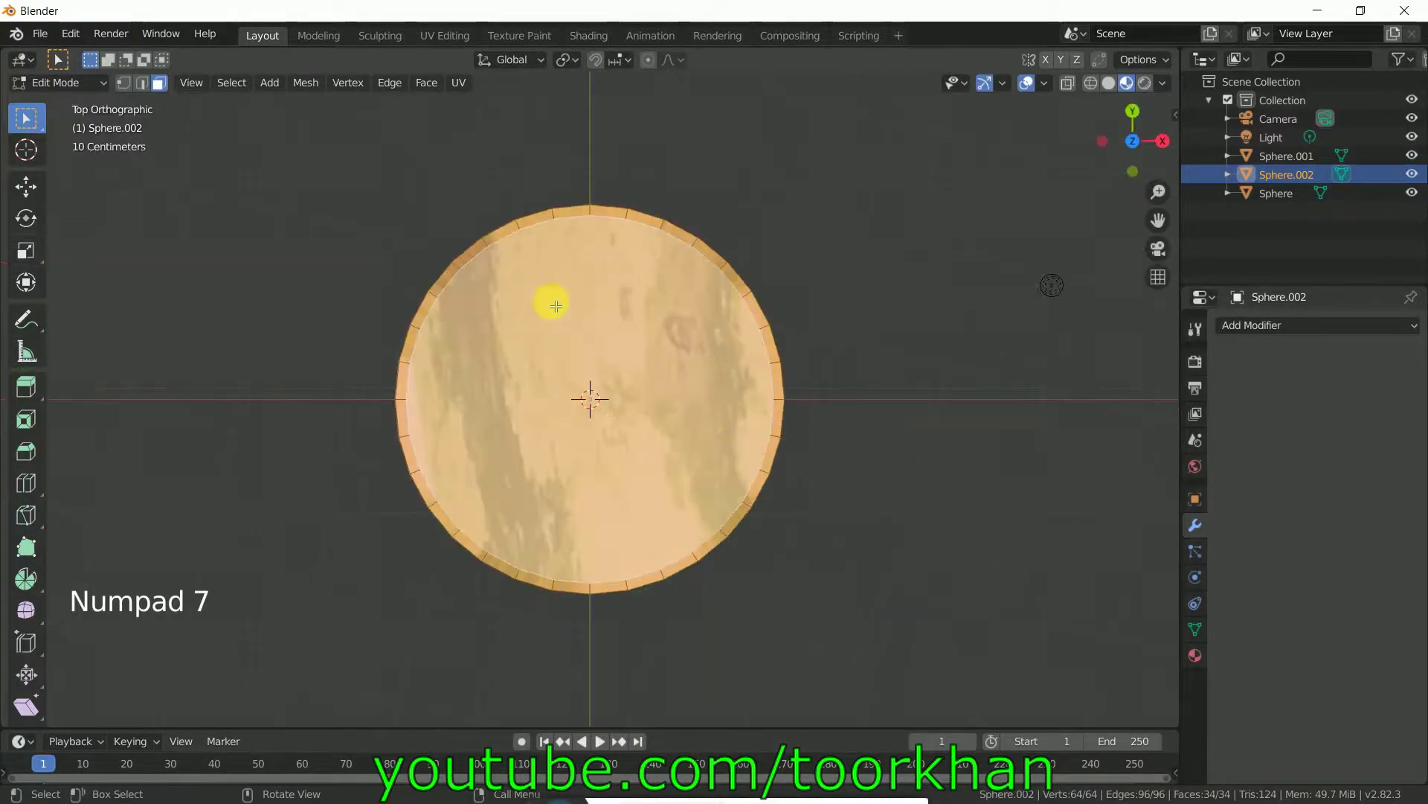
# Project Sphere.002's UVs straight down from the top view with Project From View.
pyautogui.click(460, 84)
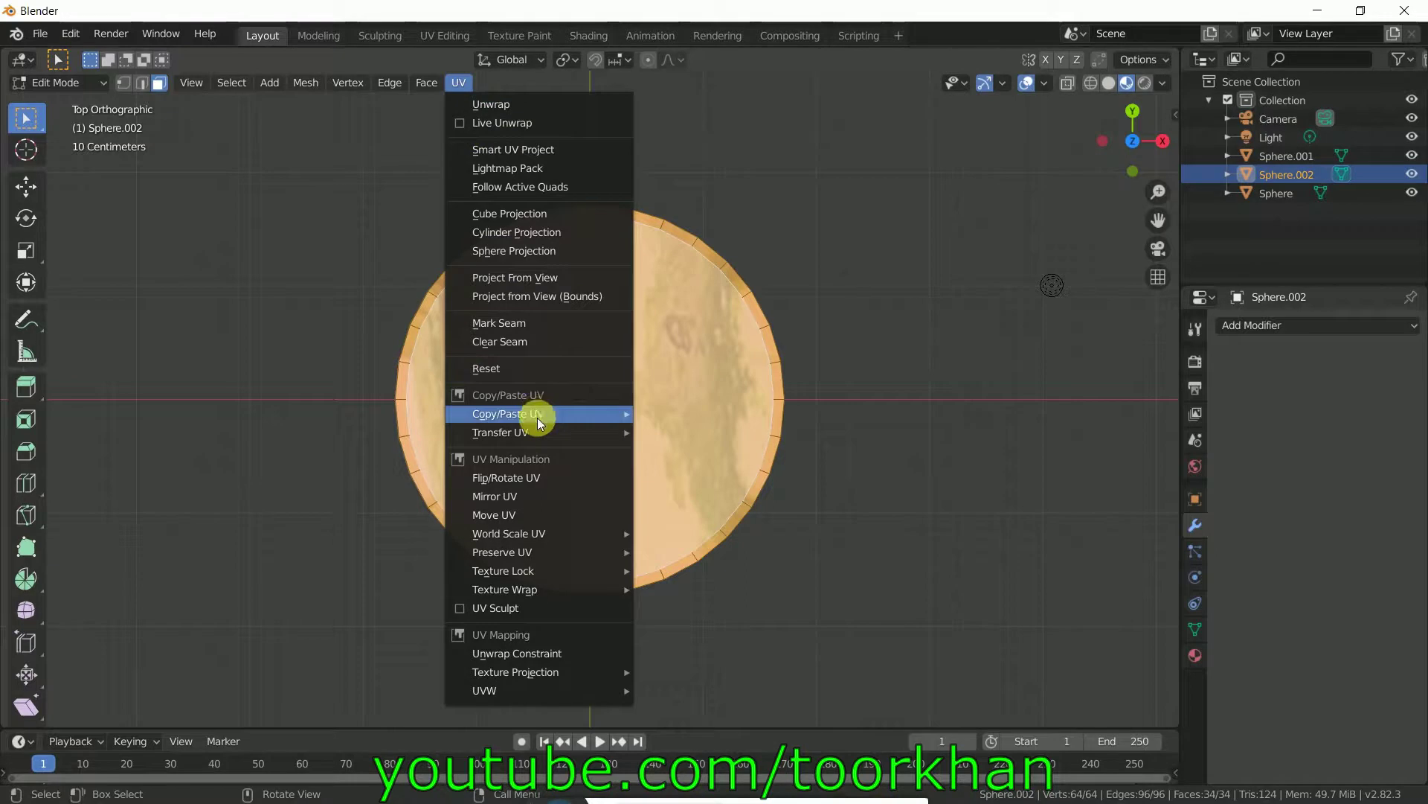
pyautogui.click(572, 296)
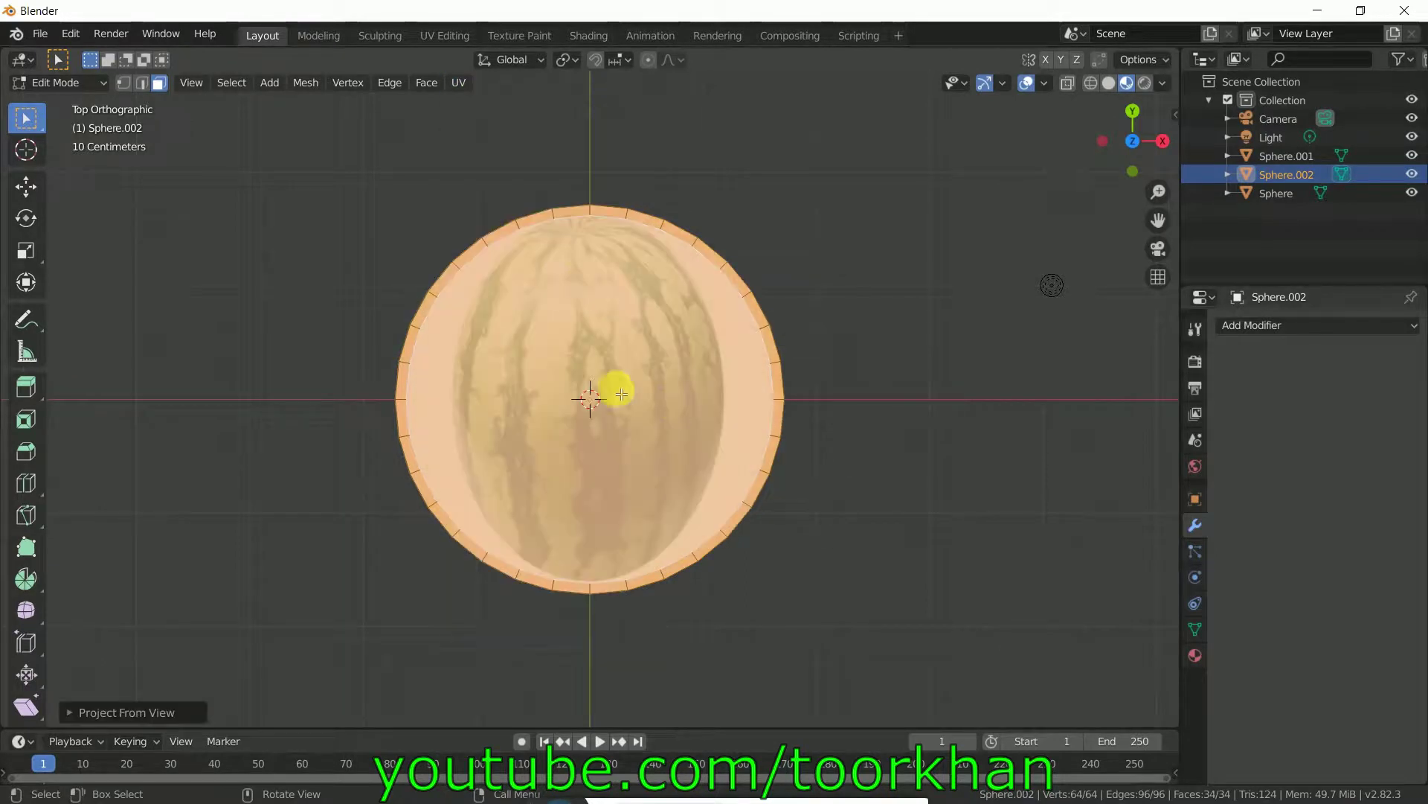
pyautogui.moveTo(619, 417); pyautogui.dragTo(456, 303, button='middle')
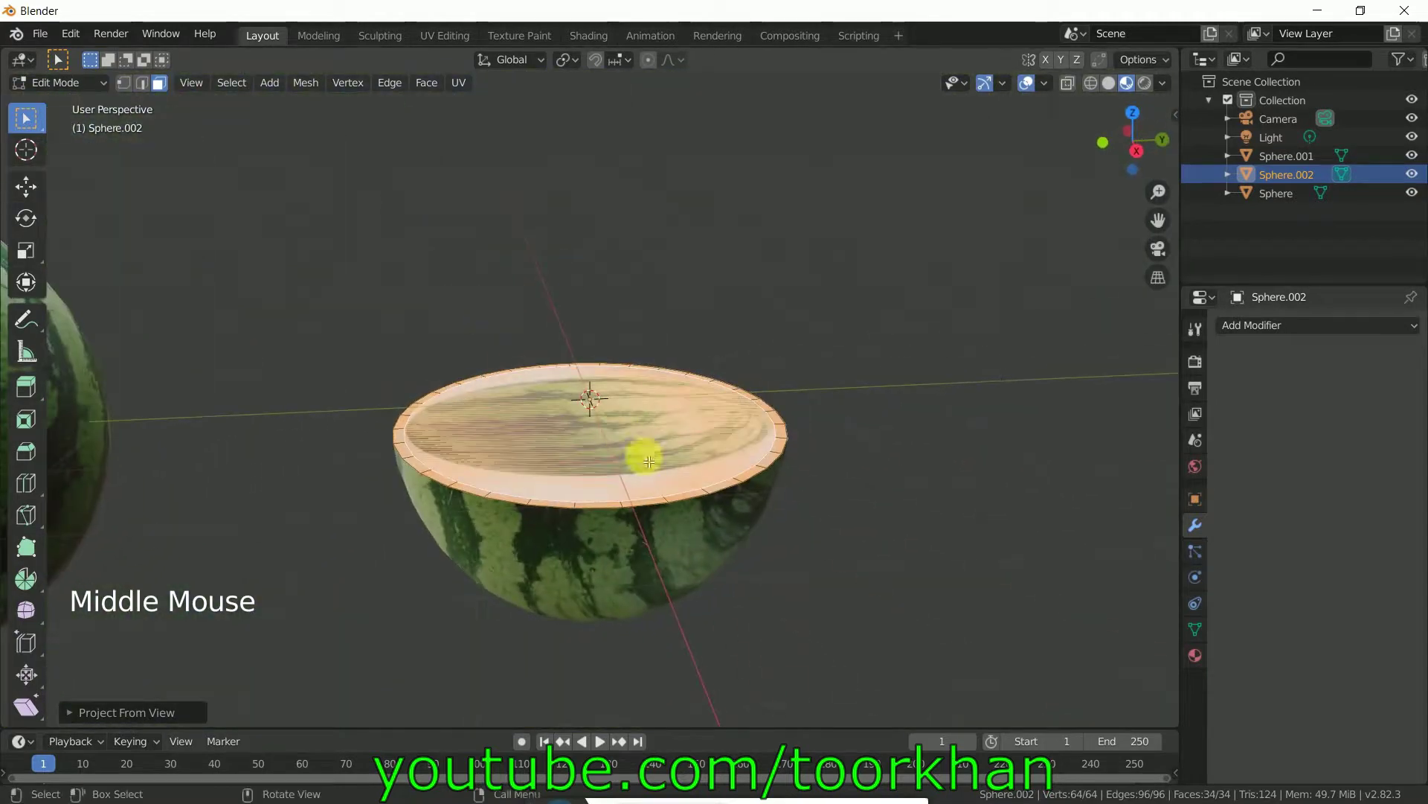
pyautogui.moveTo(644, 414); pyautogui.dragTo(679, 453, button='middle')
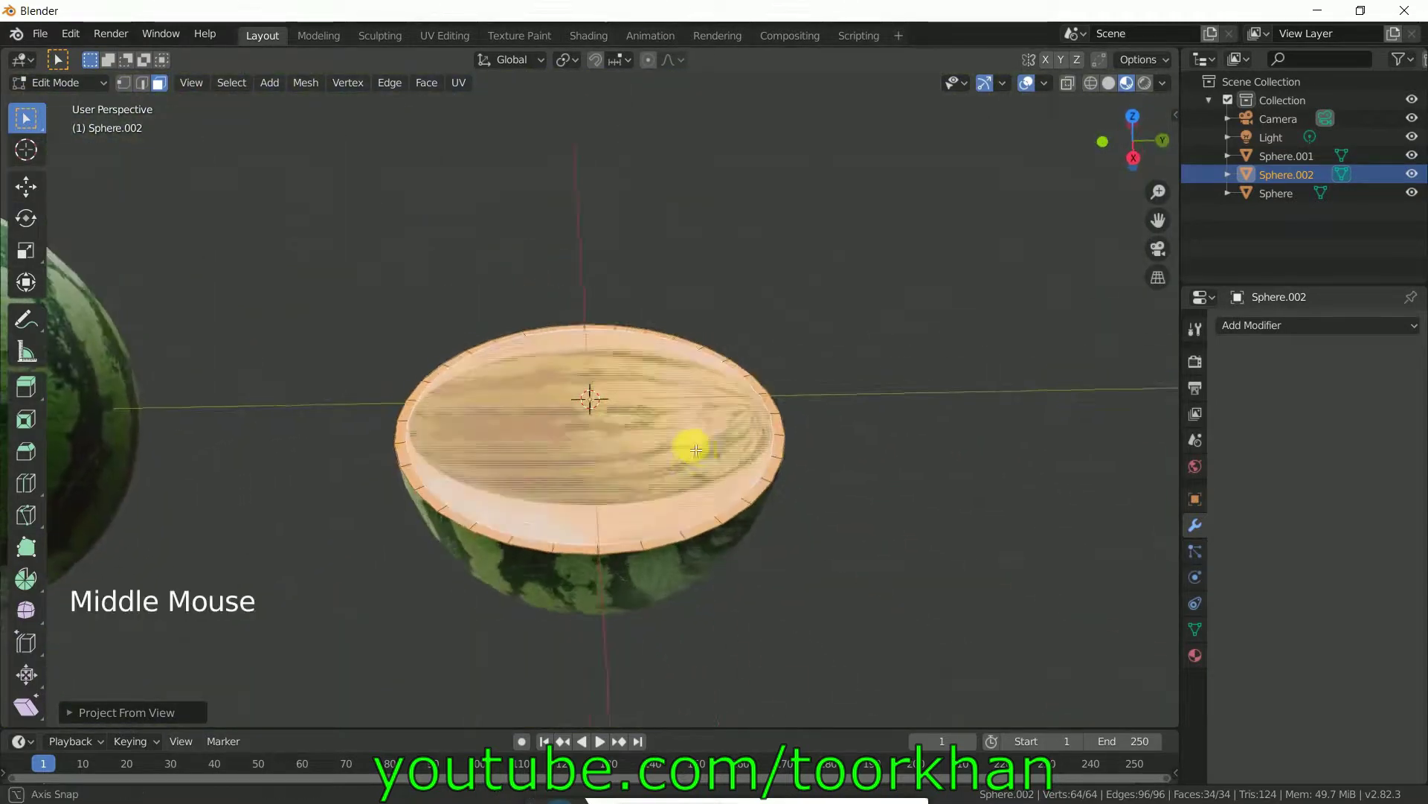
pyautogui.click(74, 91)
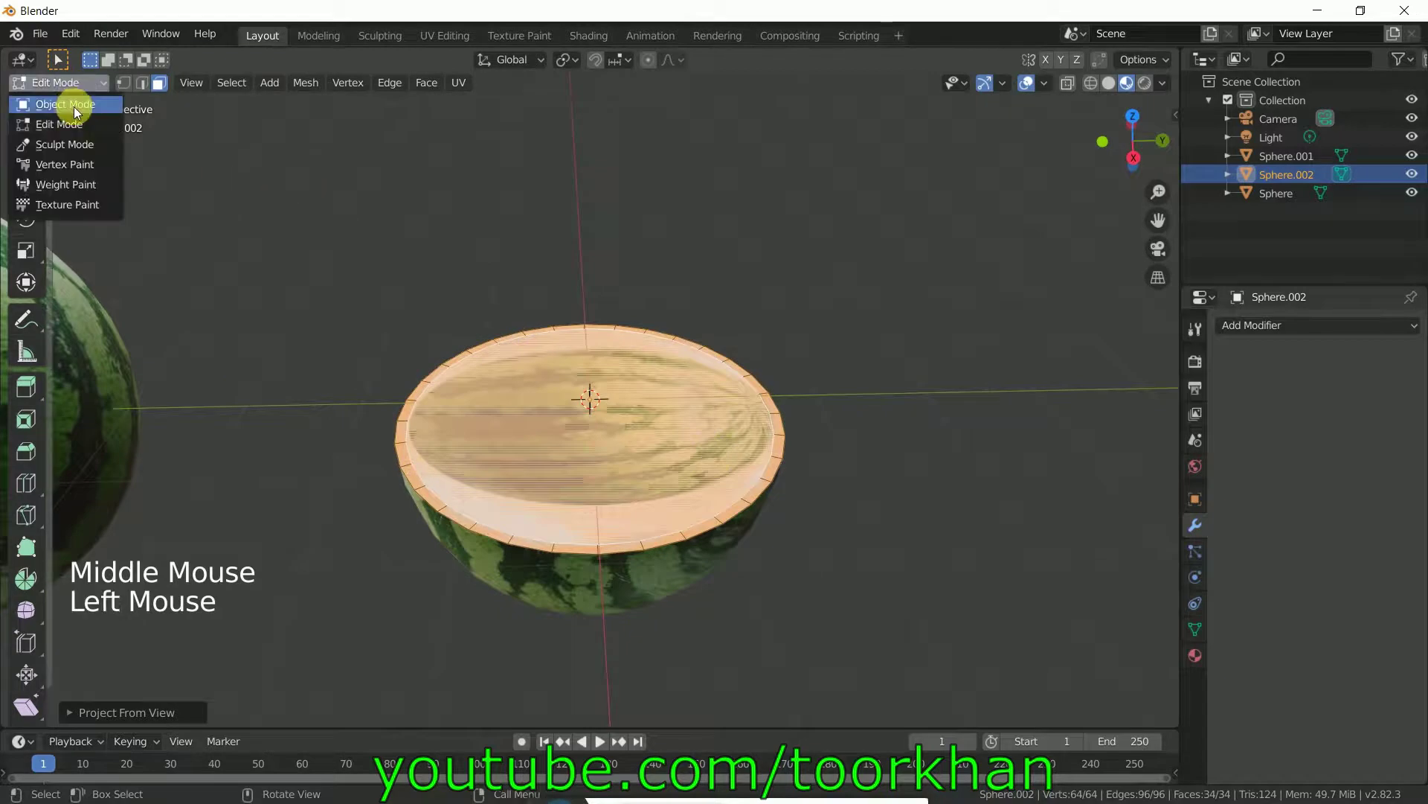
# Return Sphere.002 to Object Mode and delete its material slot, leaving the cut face white.
pyautogui.click(74, 105)
pyautogui.moveTo(707, 502); pyautogui.dragTo(692, 479, button='middle')
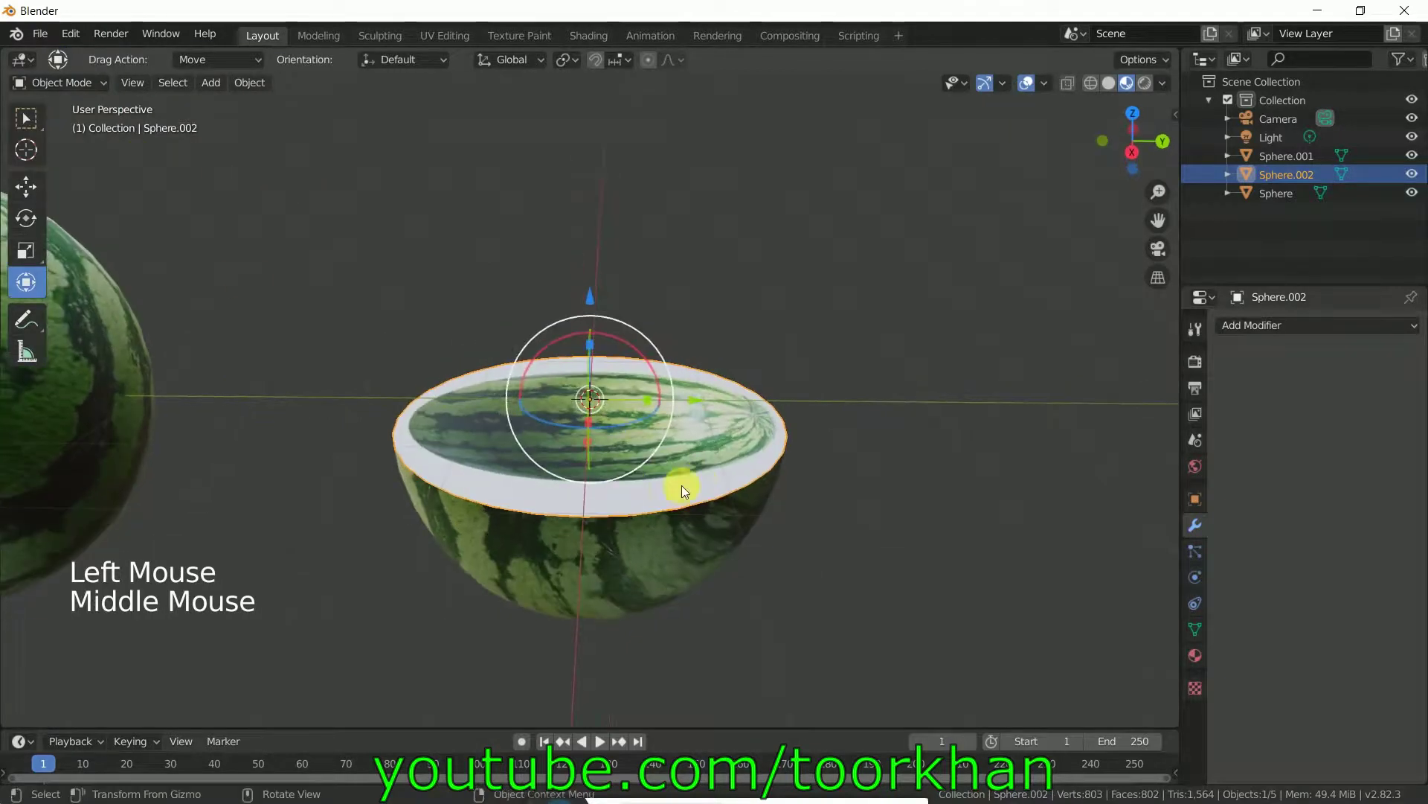
pyautogui.click(1195, 658)
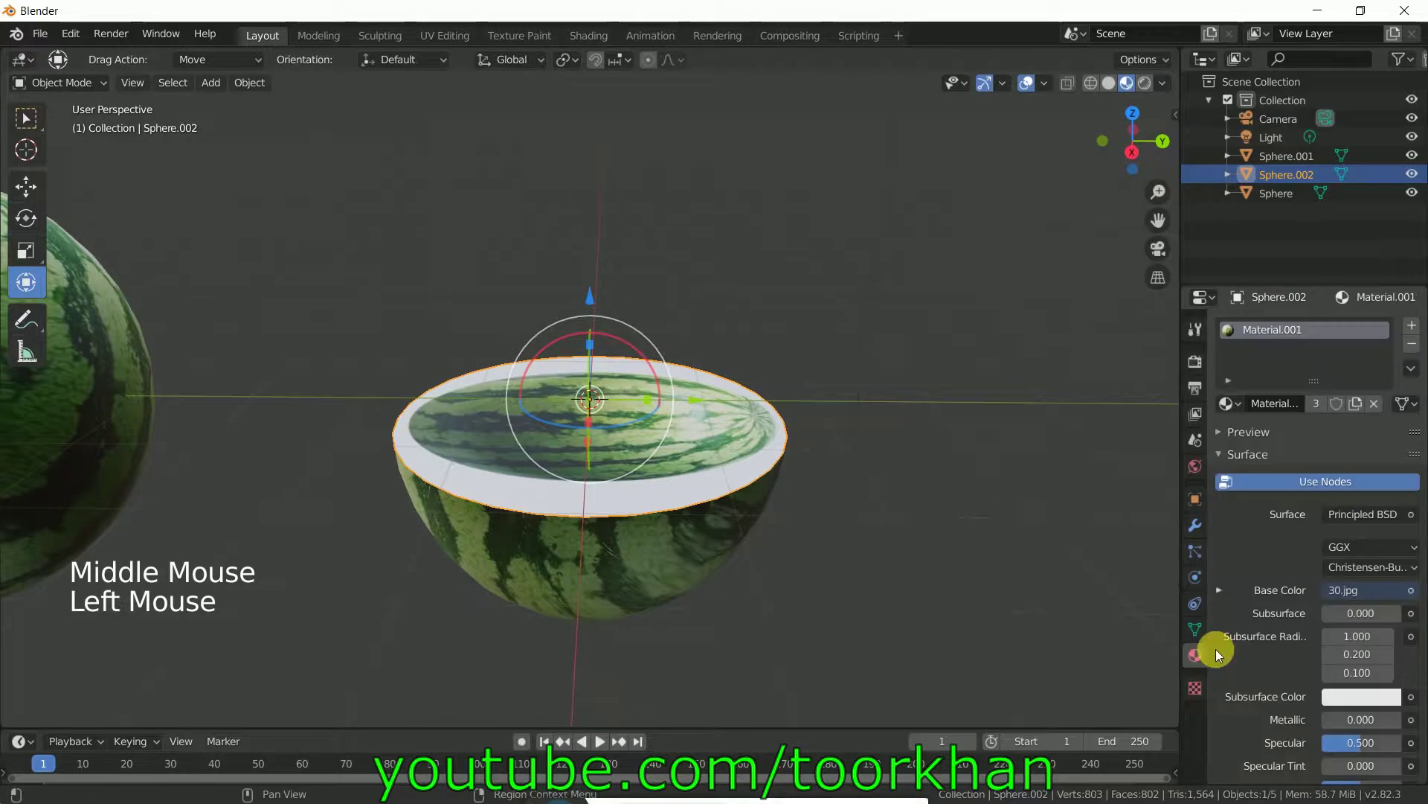
pyautogui.click(1413, 344)
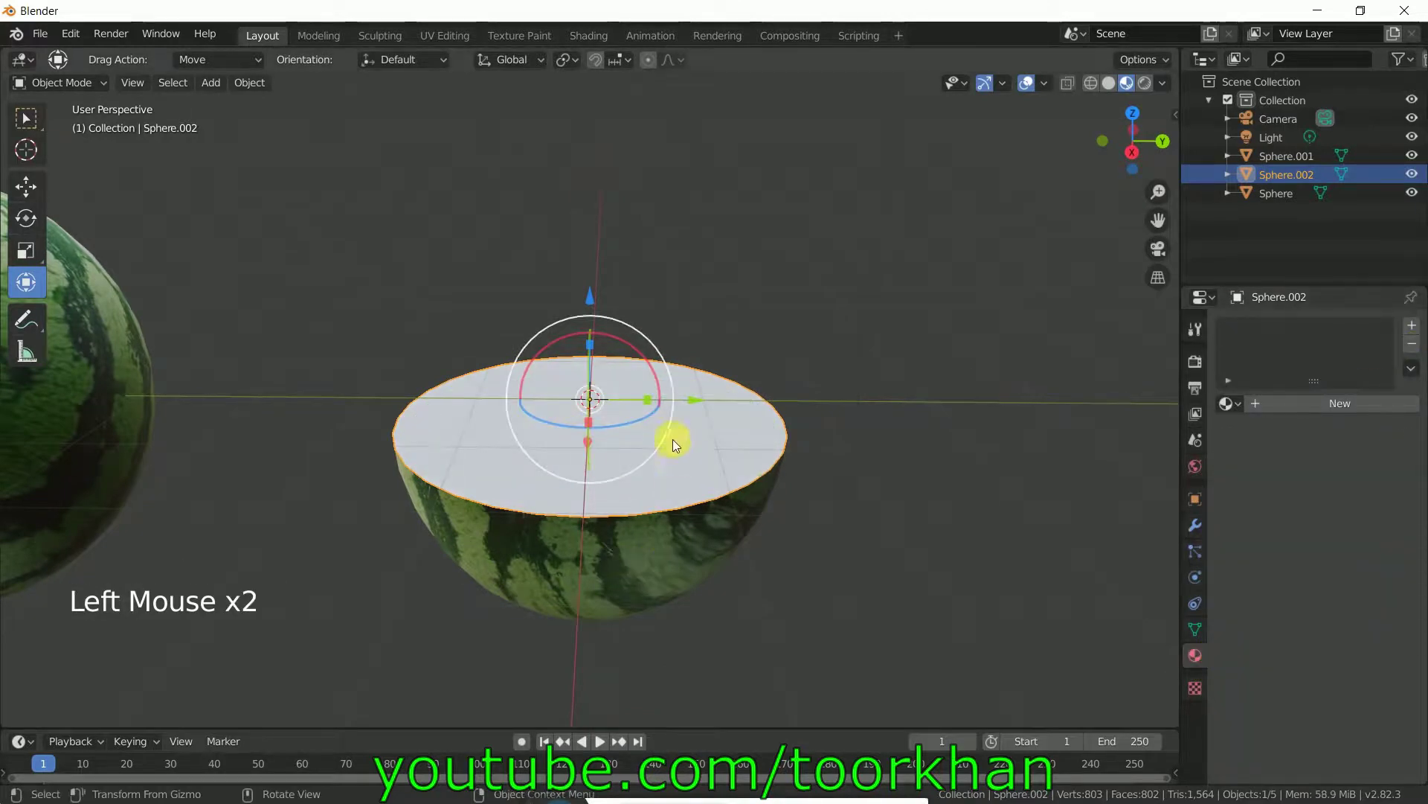
pyautogui.moveTo(698, 409); pyautogui.dragTo(690, 546, button='middle')
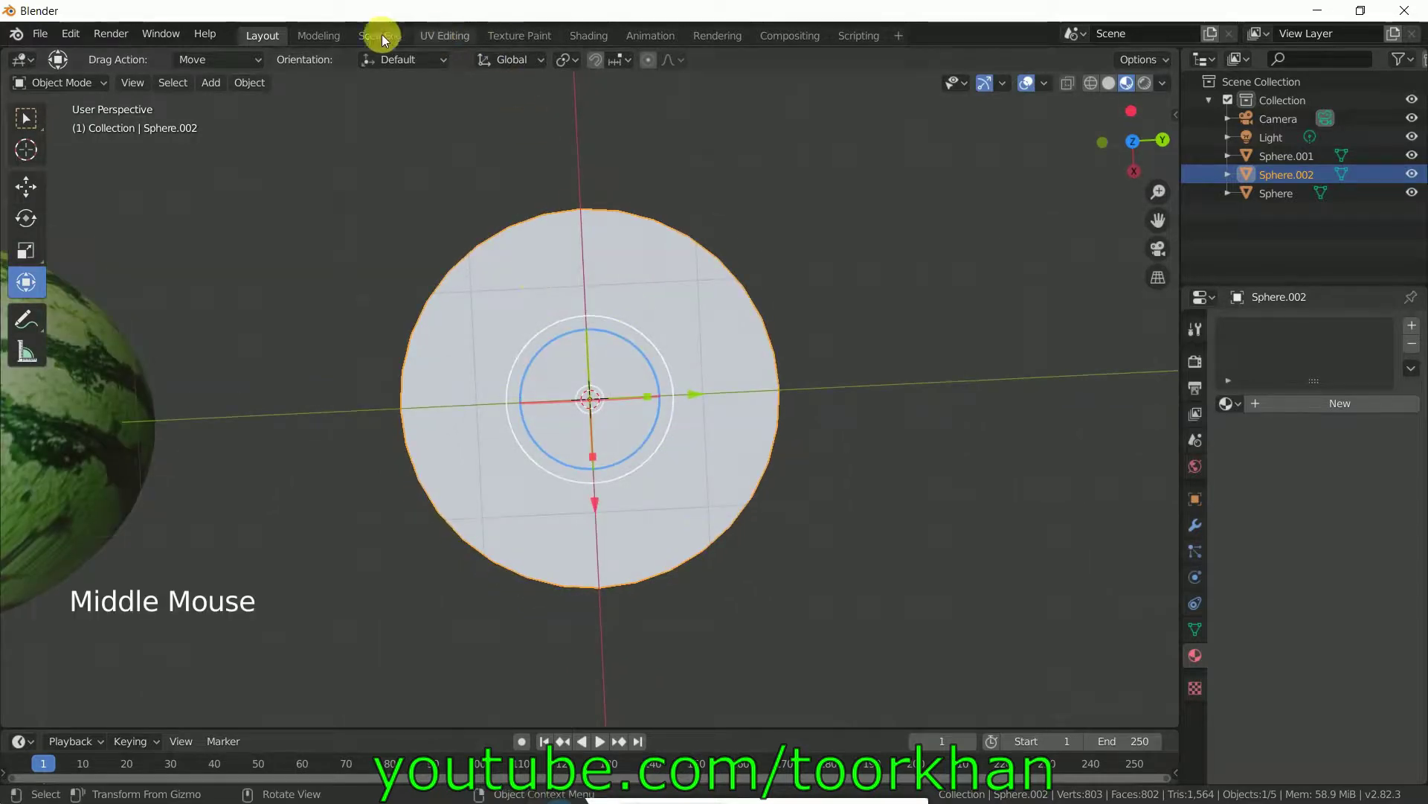
# In the Shading workspace, create a new material for the half watermelon.
pyautogui.click(583, 36)
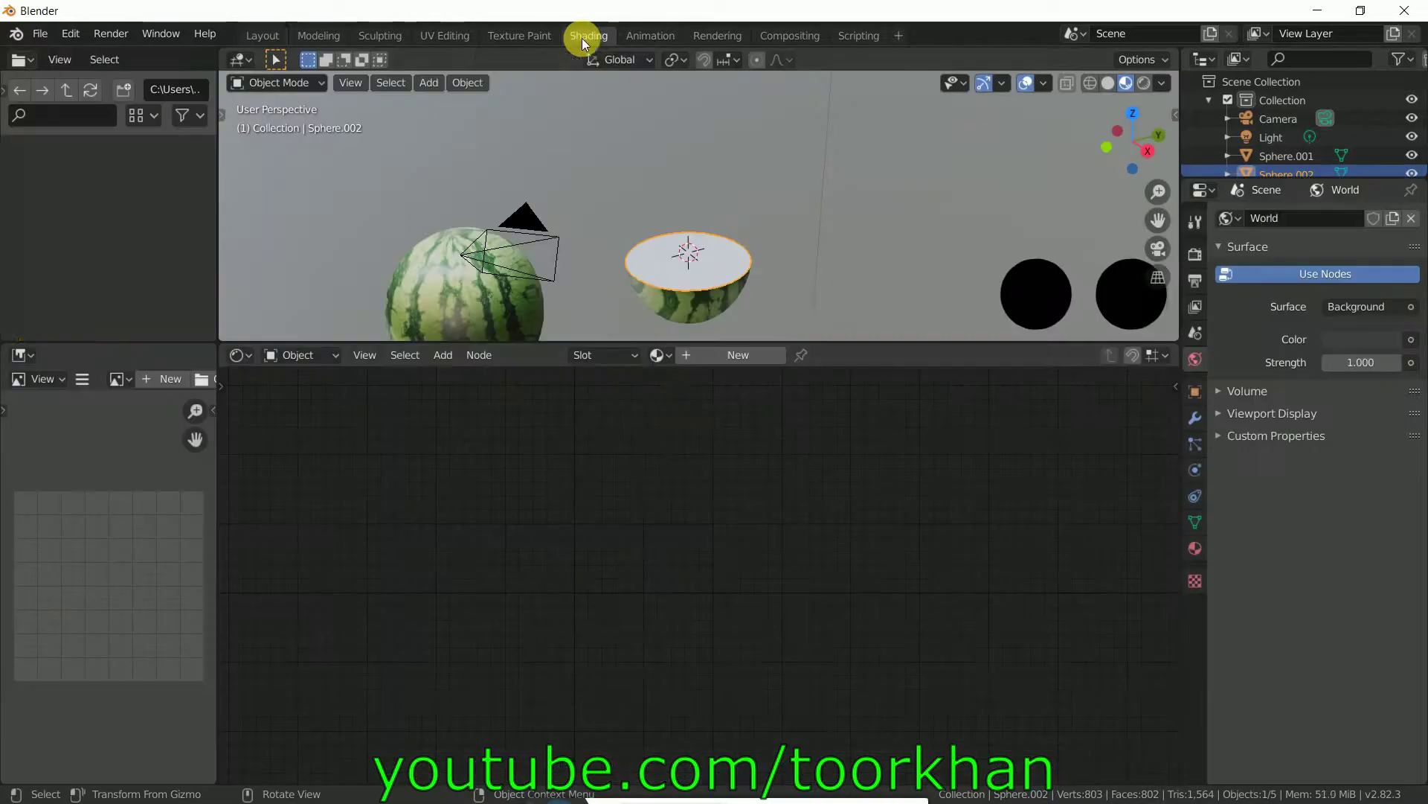
pyautogui.click(730, 355)
pyautogui.click(719, 460)
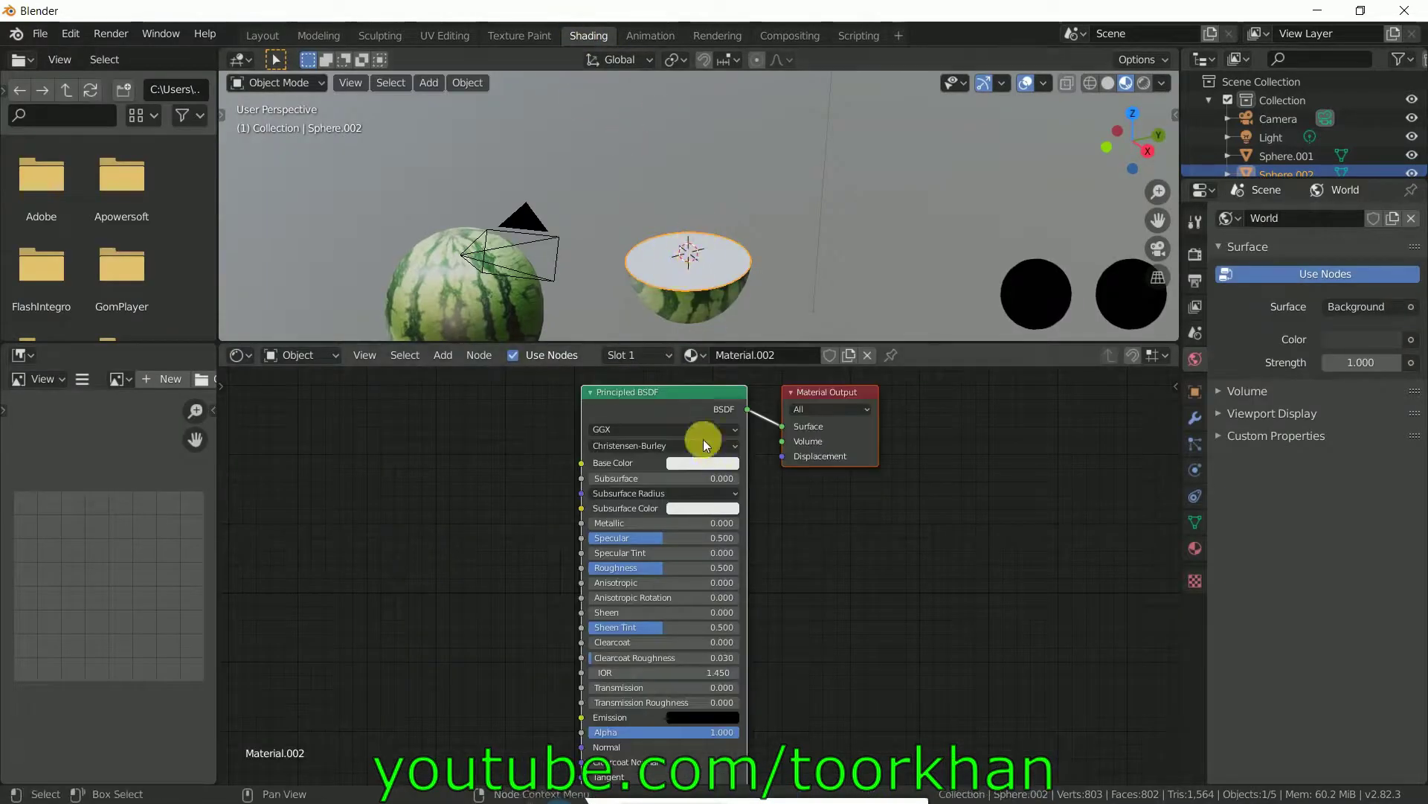
pyautogui.moveTo(663, 389); pyautogui.dragTo(680, 386)
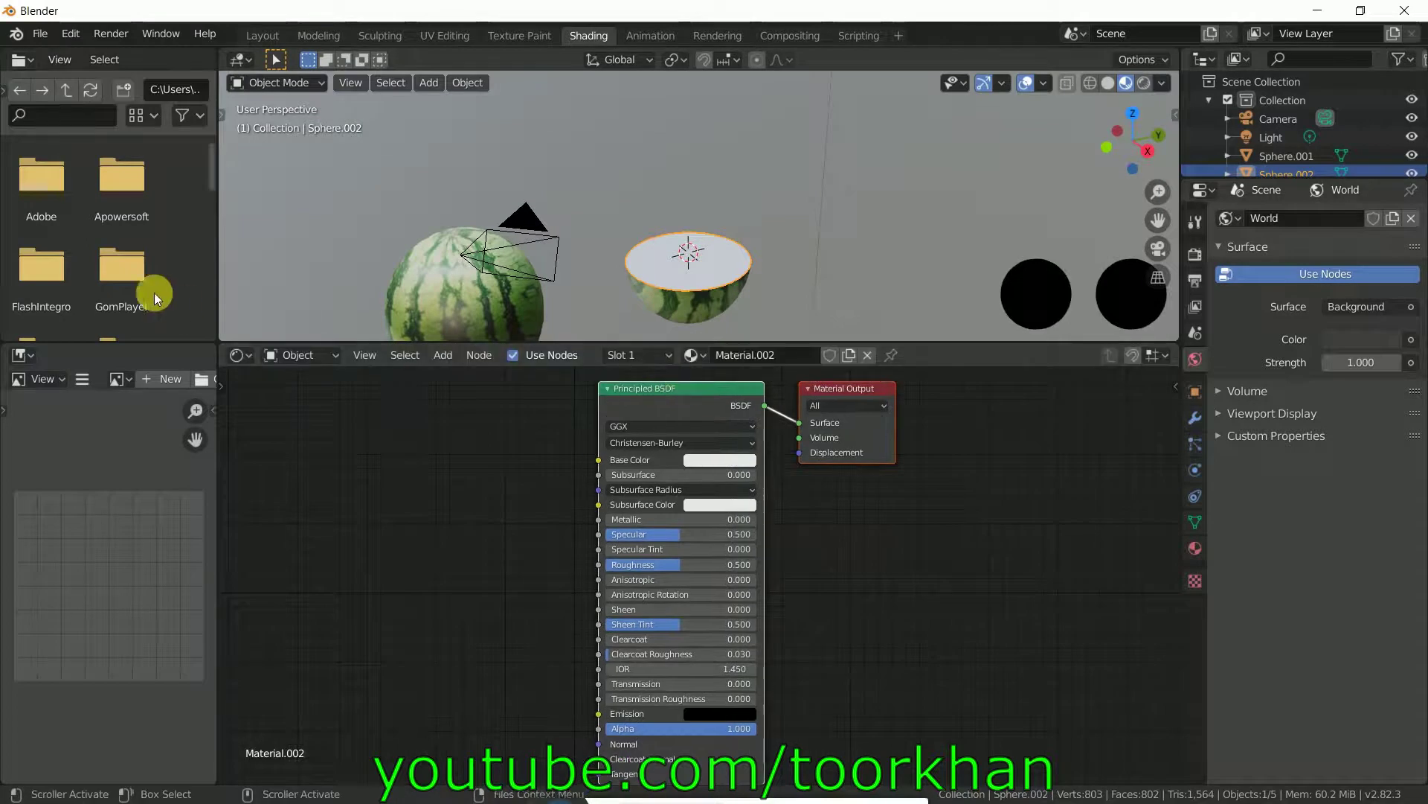
pyautogui.scroll(-10, 154, 251)
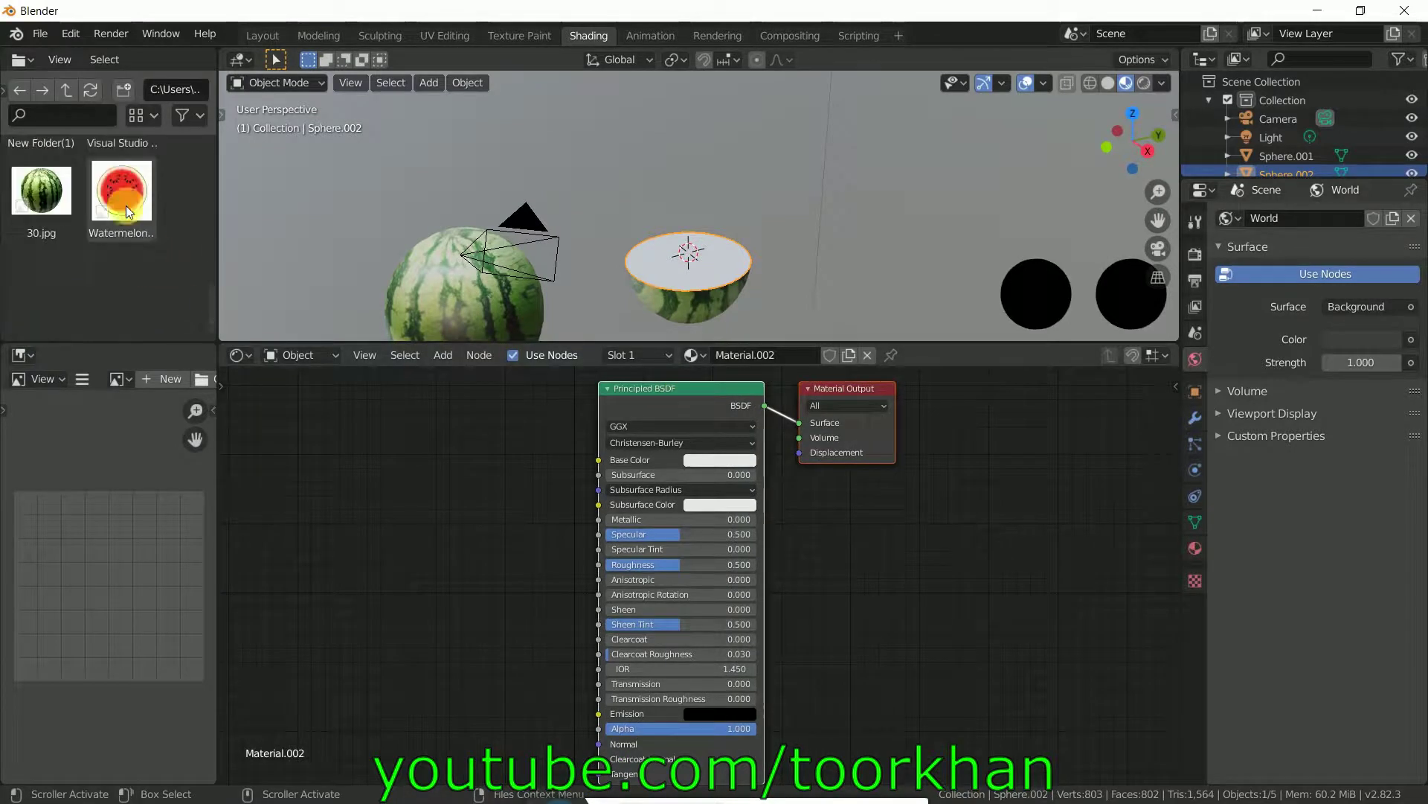
# Add Watermelon1.jpg as an image node and link its Color into Base Color.
pyautogui.moveTo(116, 186); pyautogui.dragTo(341, 521)
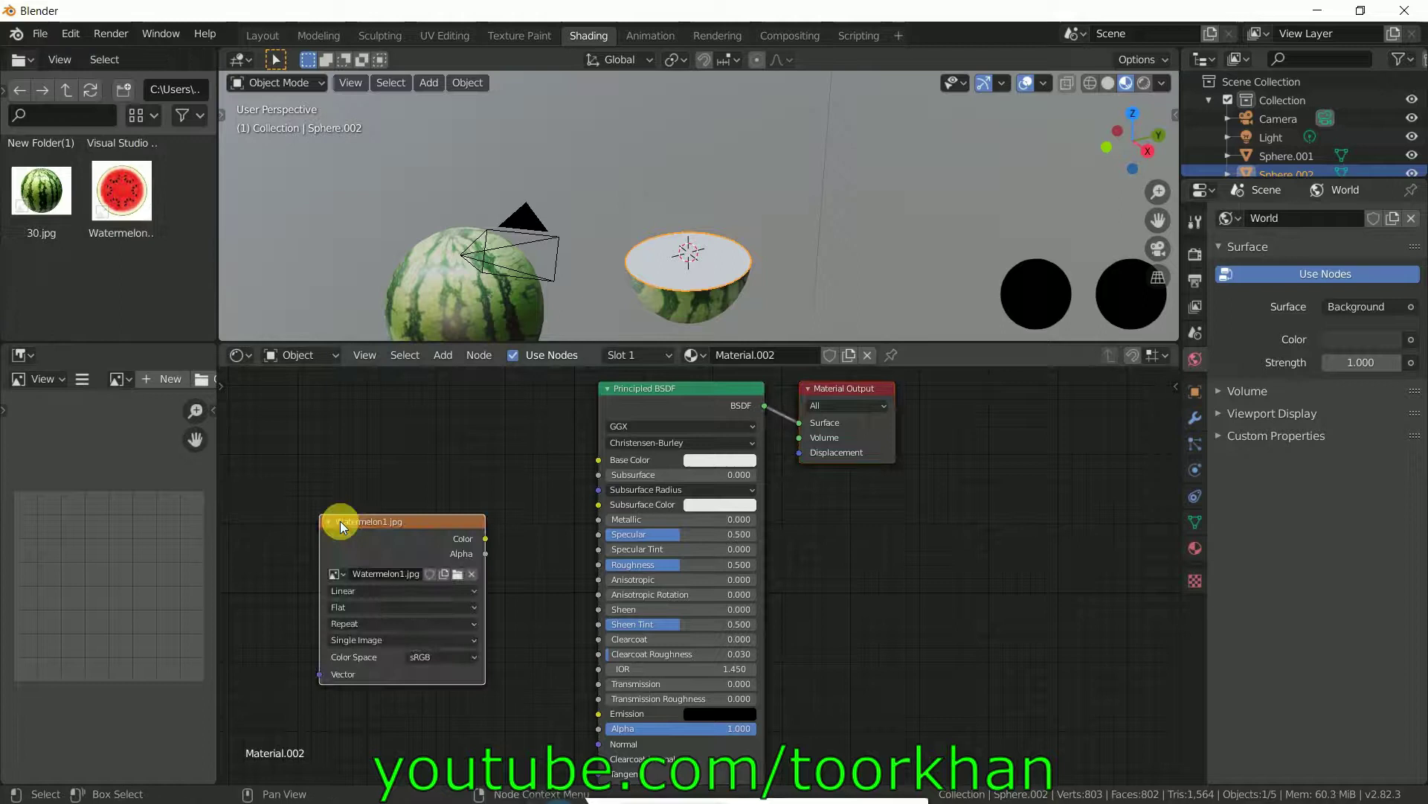
pyautogui.moveTo(487, 545); pyautogui.dragTo(514, 508)
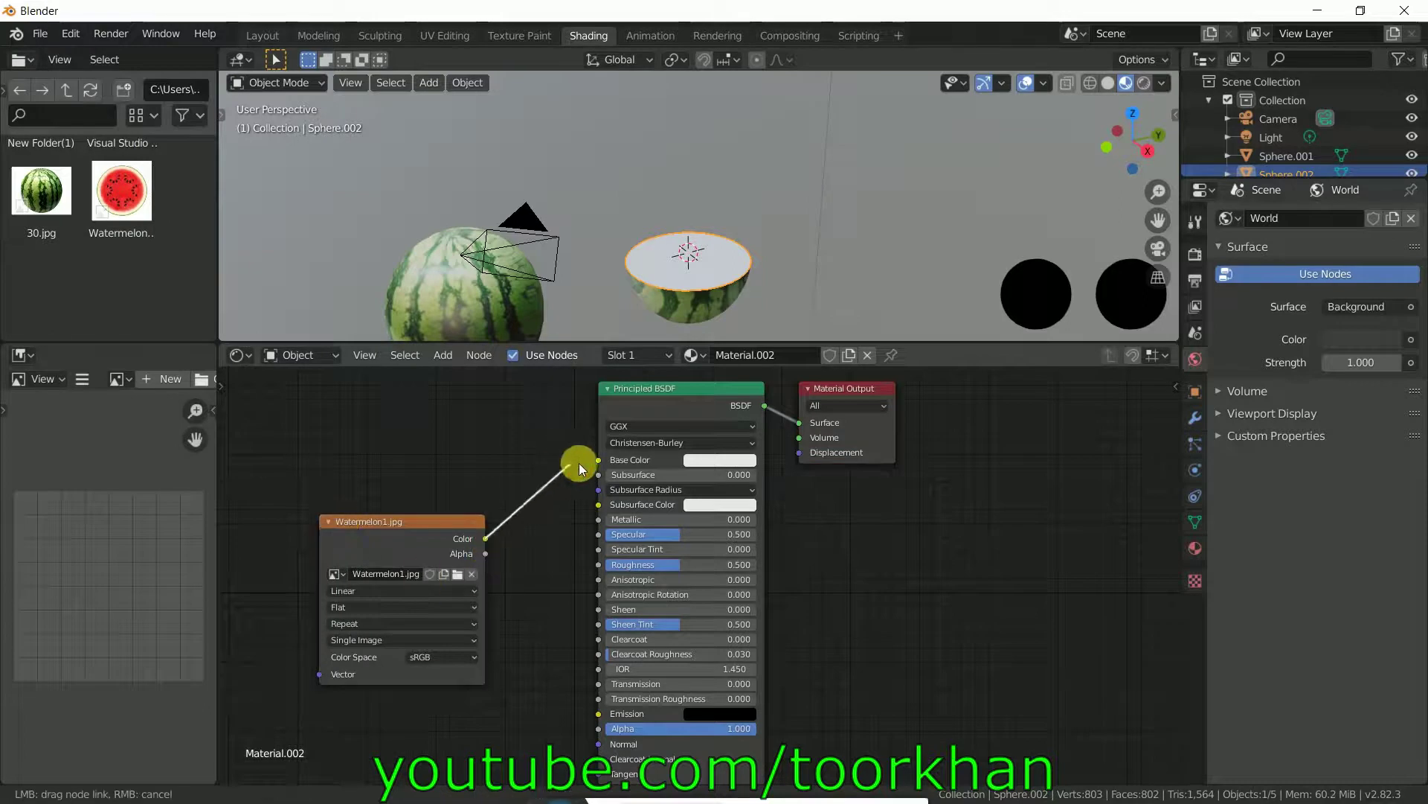
pyautogui.moveTo(595, 467); pyautogui.dragTo(599, 460)
pyautogui.moveTo(765, 214); pyautogui.dragTo(743, 305, button='middle')
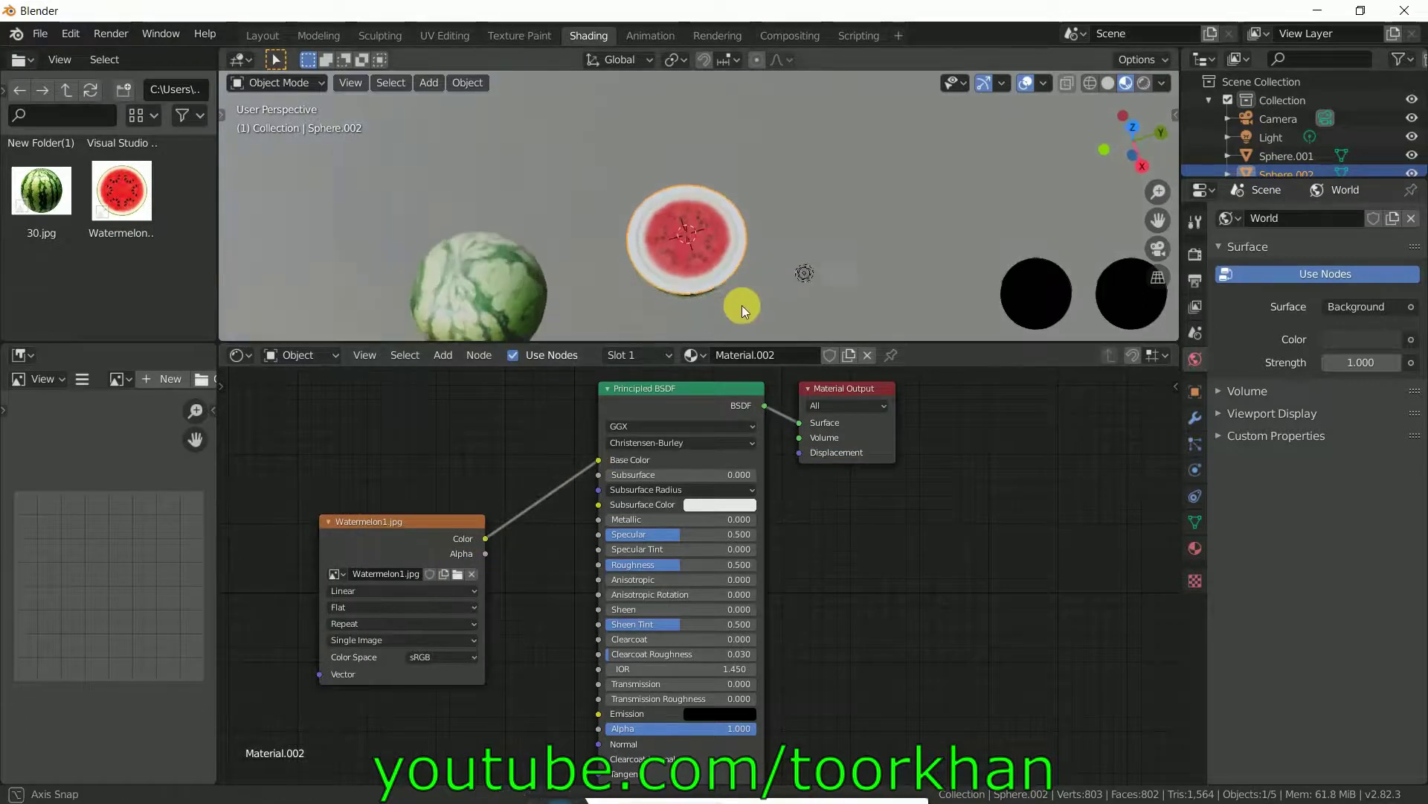
pyautogui.scroll(4, 744, 198)
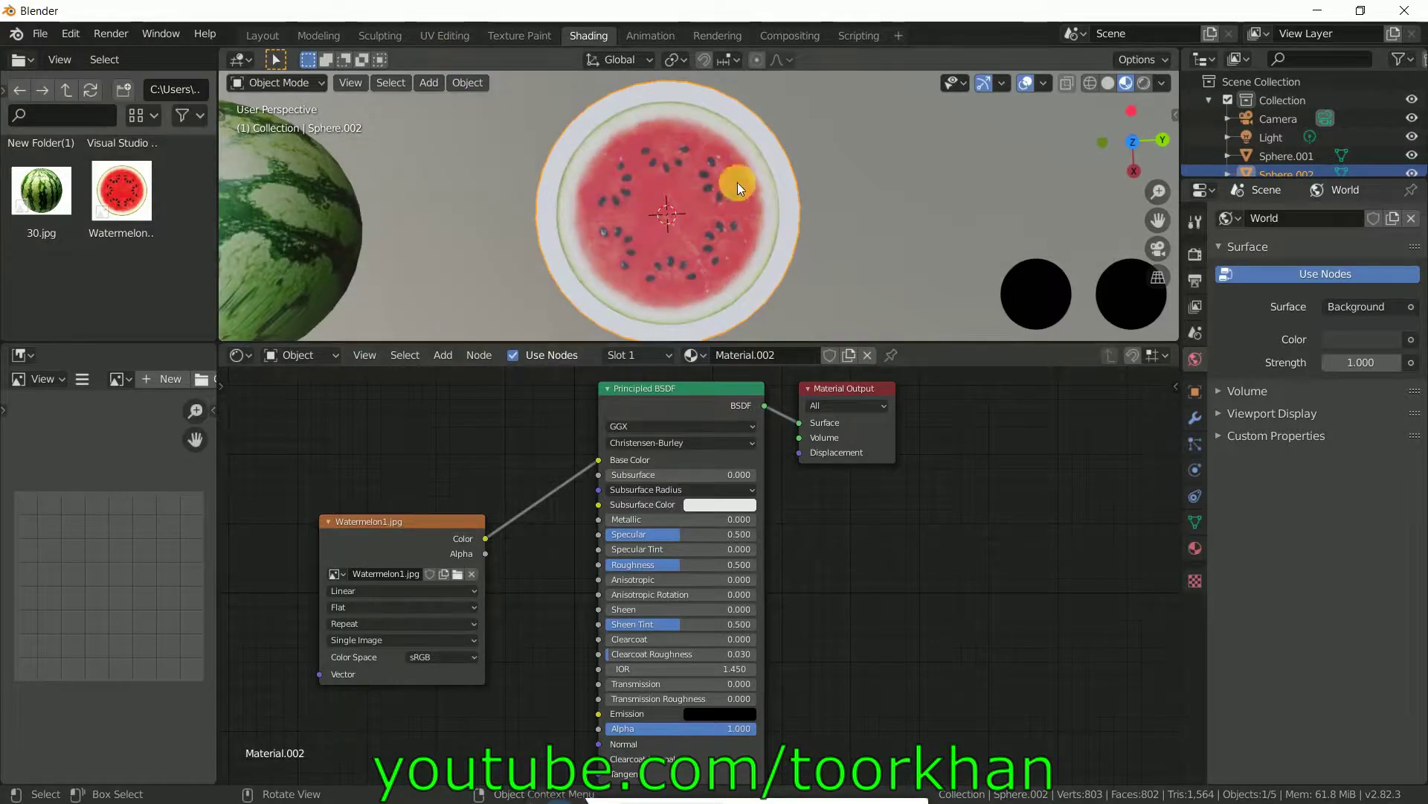
pyautogui.click(444, 35)
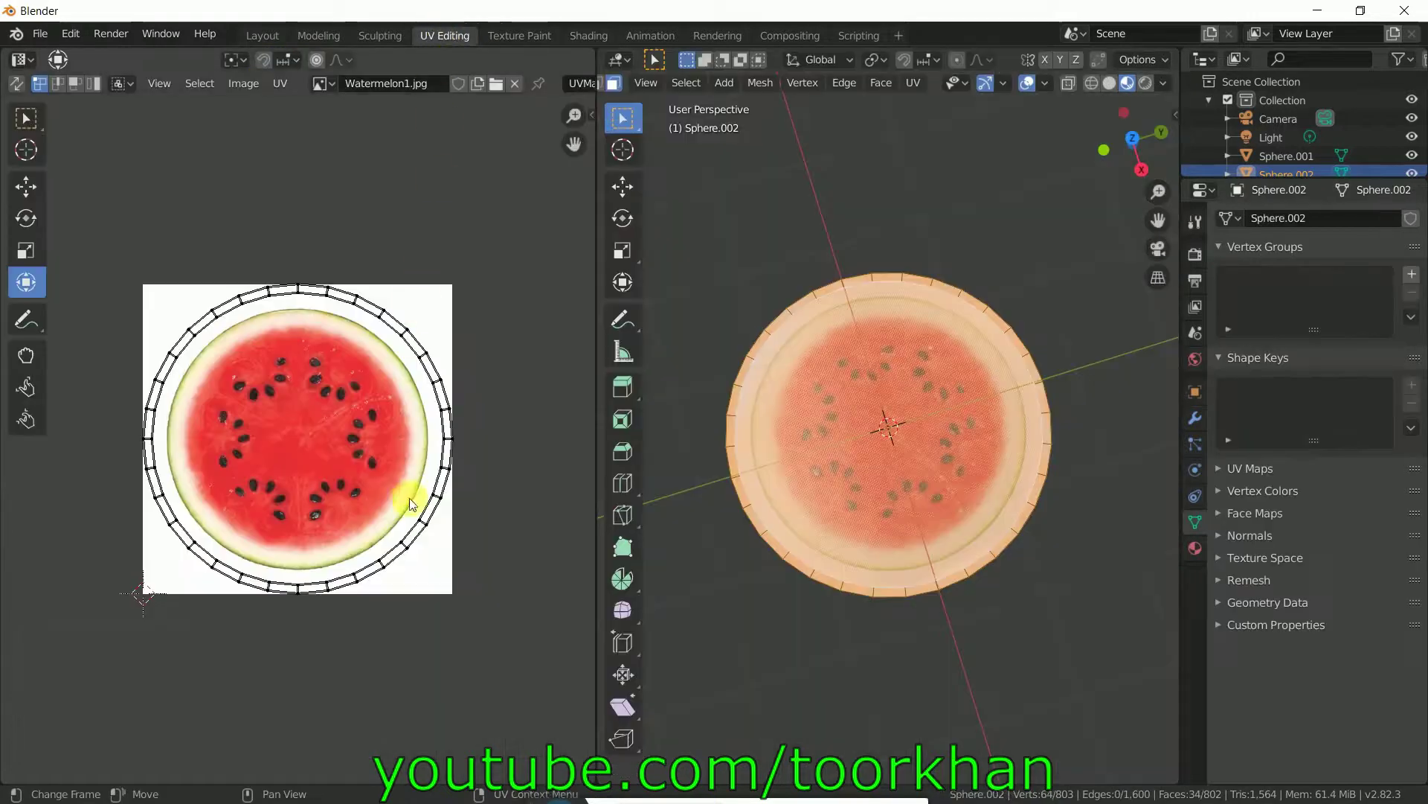
# Select all of the half watermelon's UVs and scale them to 0.8273 to fit the slice image.
pyautogui.press('a')
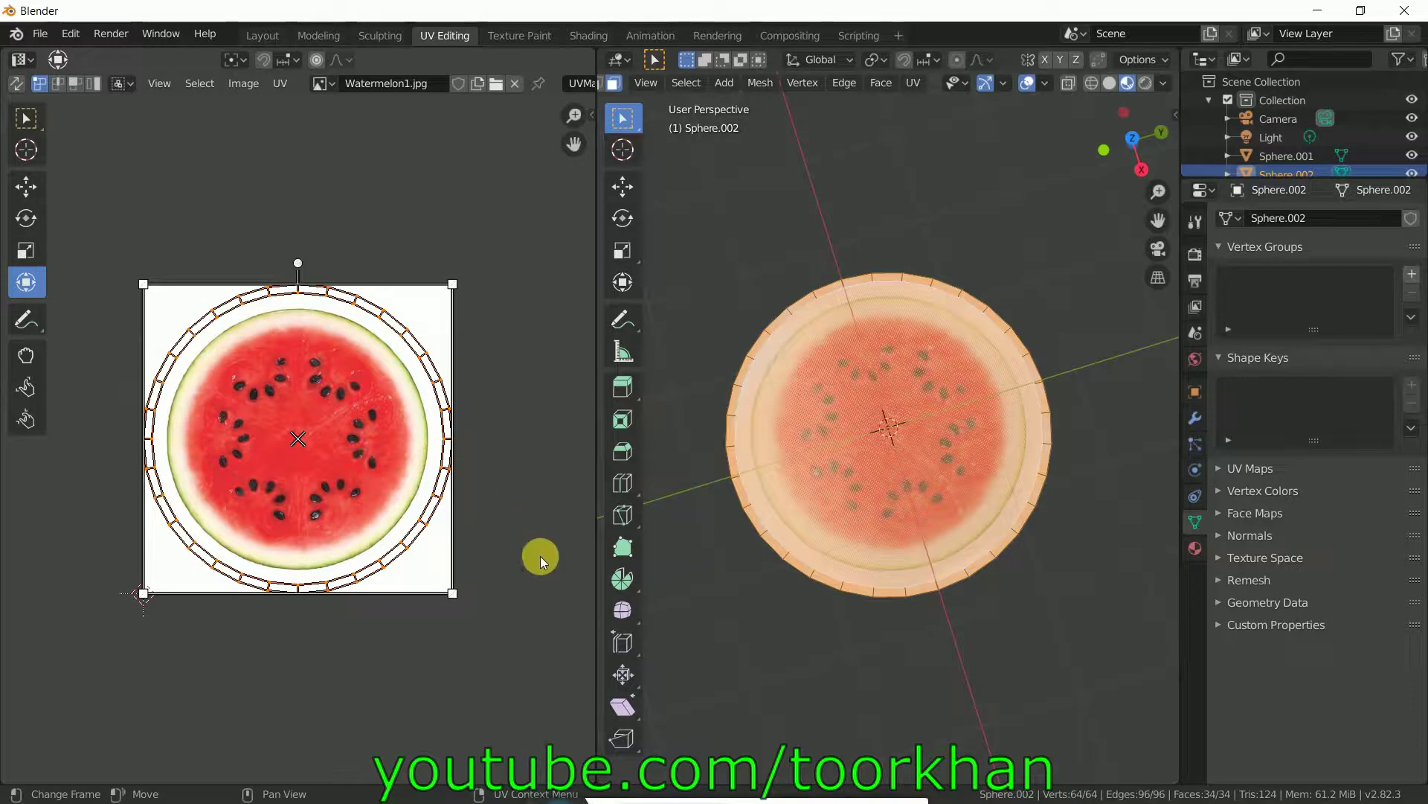
pyautogui.press('s')
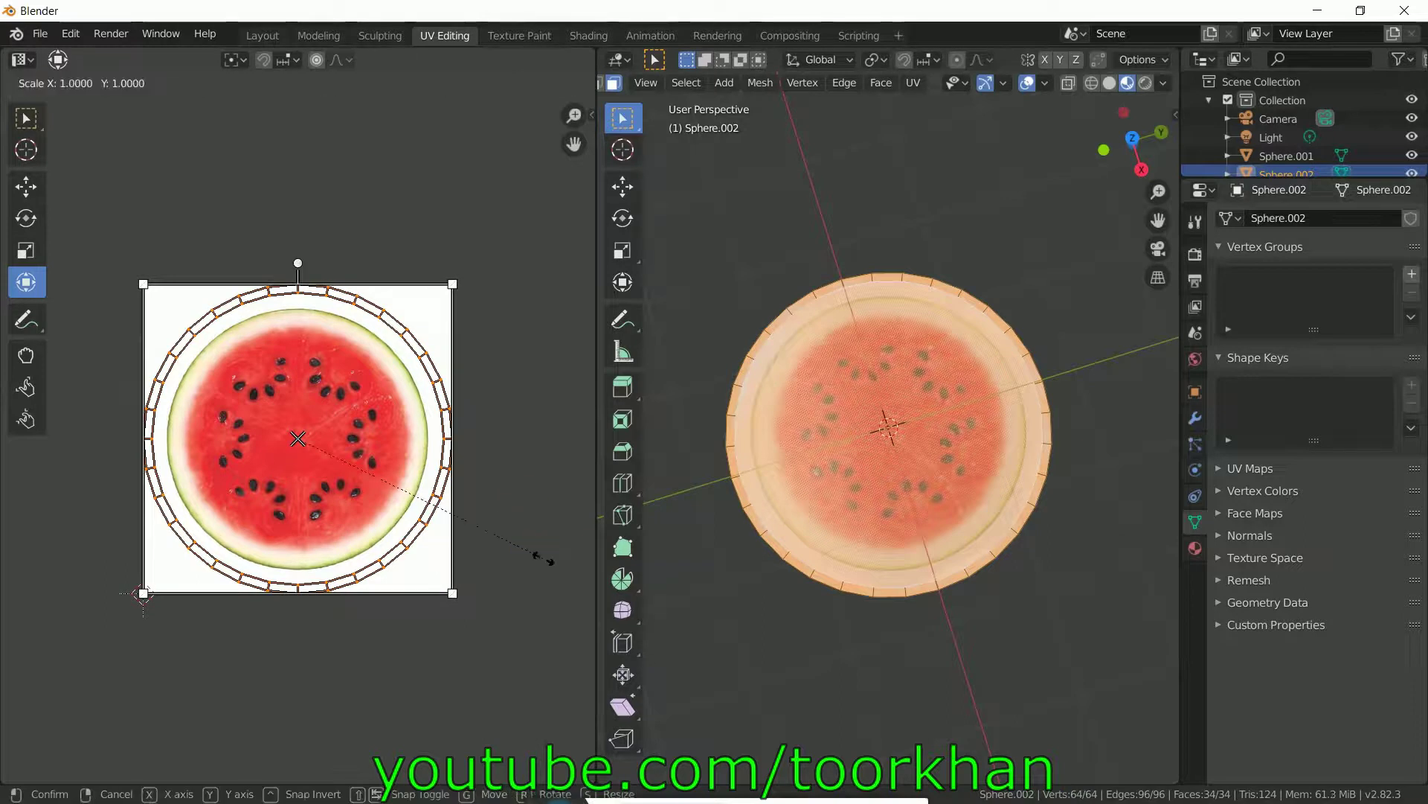
pyautogui.click(495, 552)
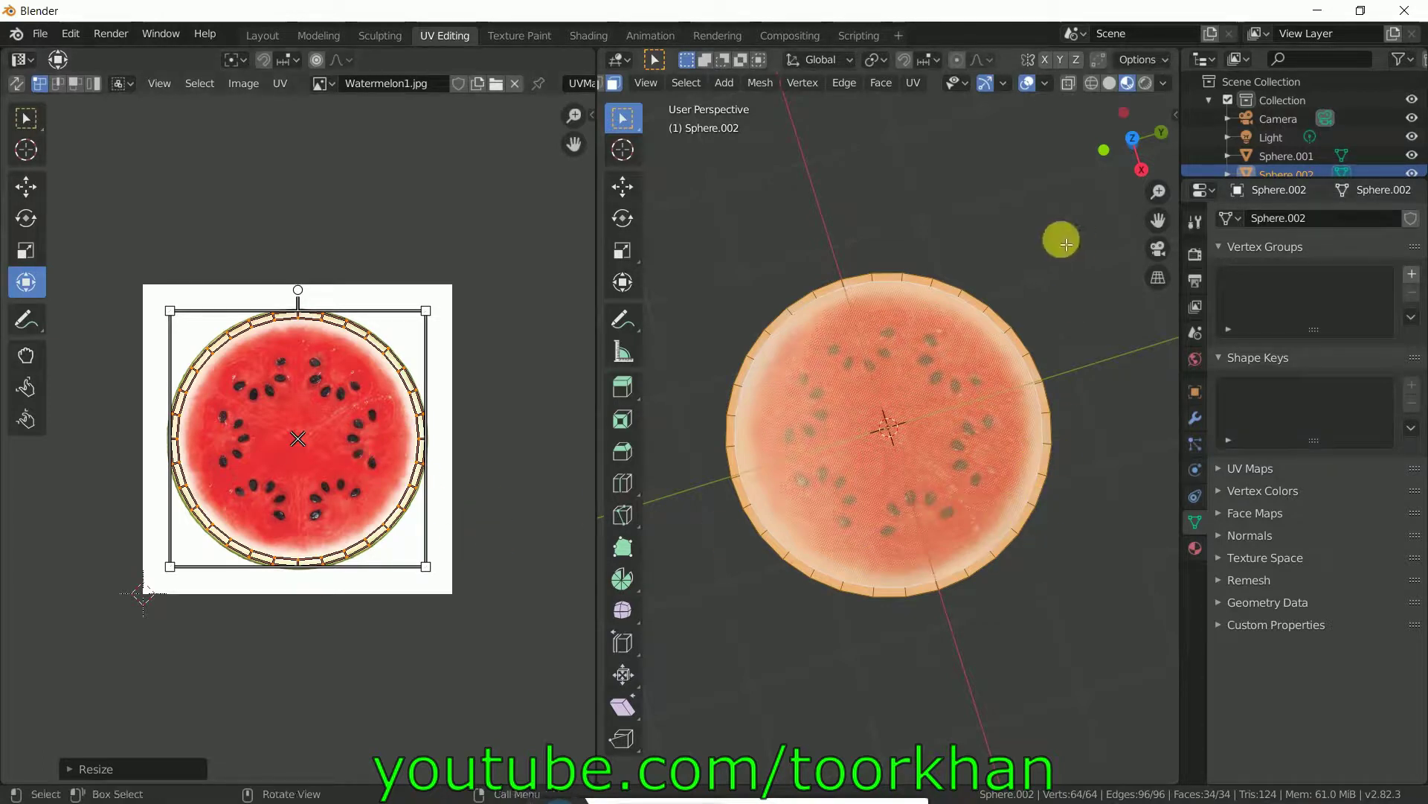
pyautogui.click(262, 37)
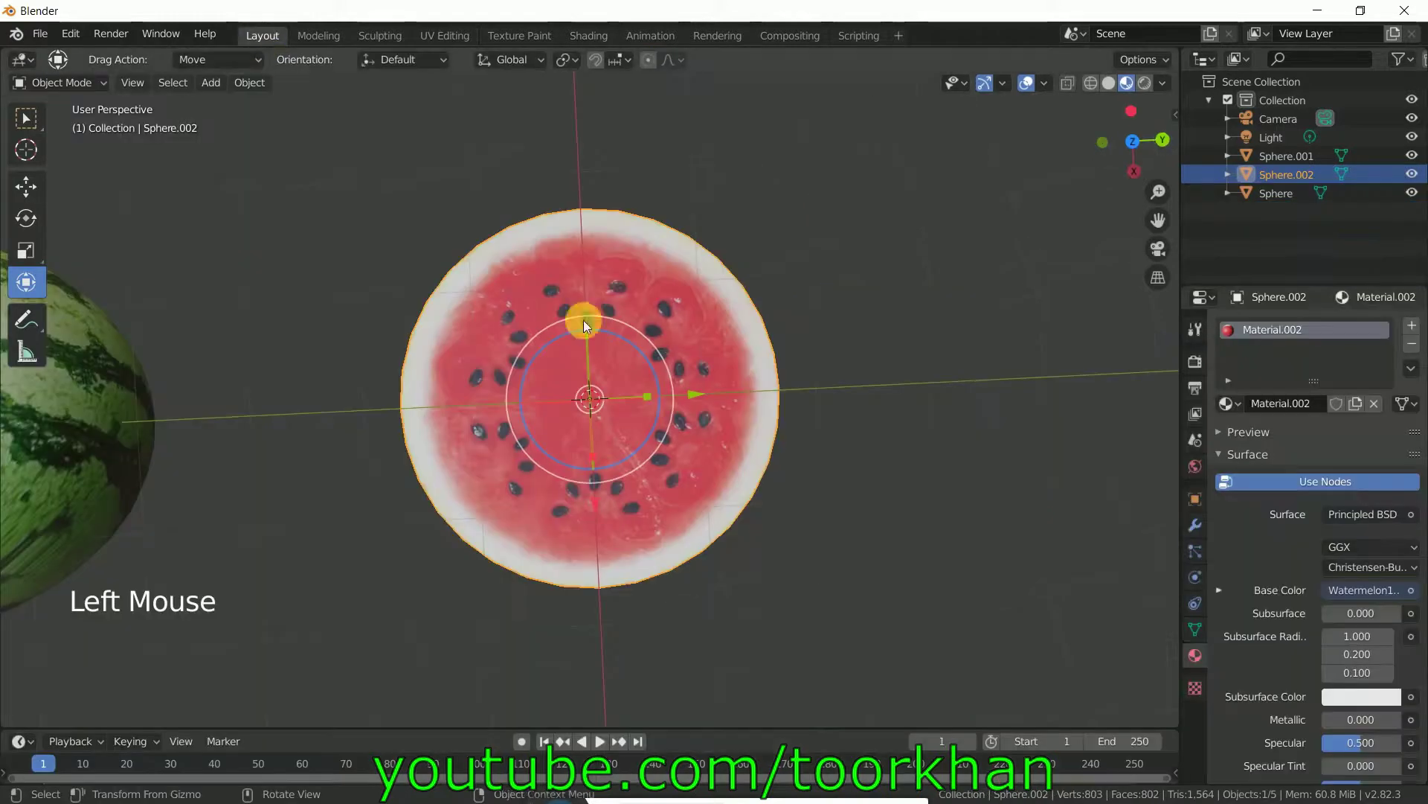
# Deselect the half watermelon and orbit to inspect its slice from tilted and side angles.
pyautogui.moveTo(779, 464); pyautogui.dragTo(739, 324, button='middle')
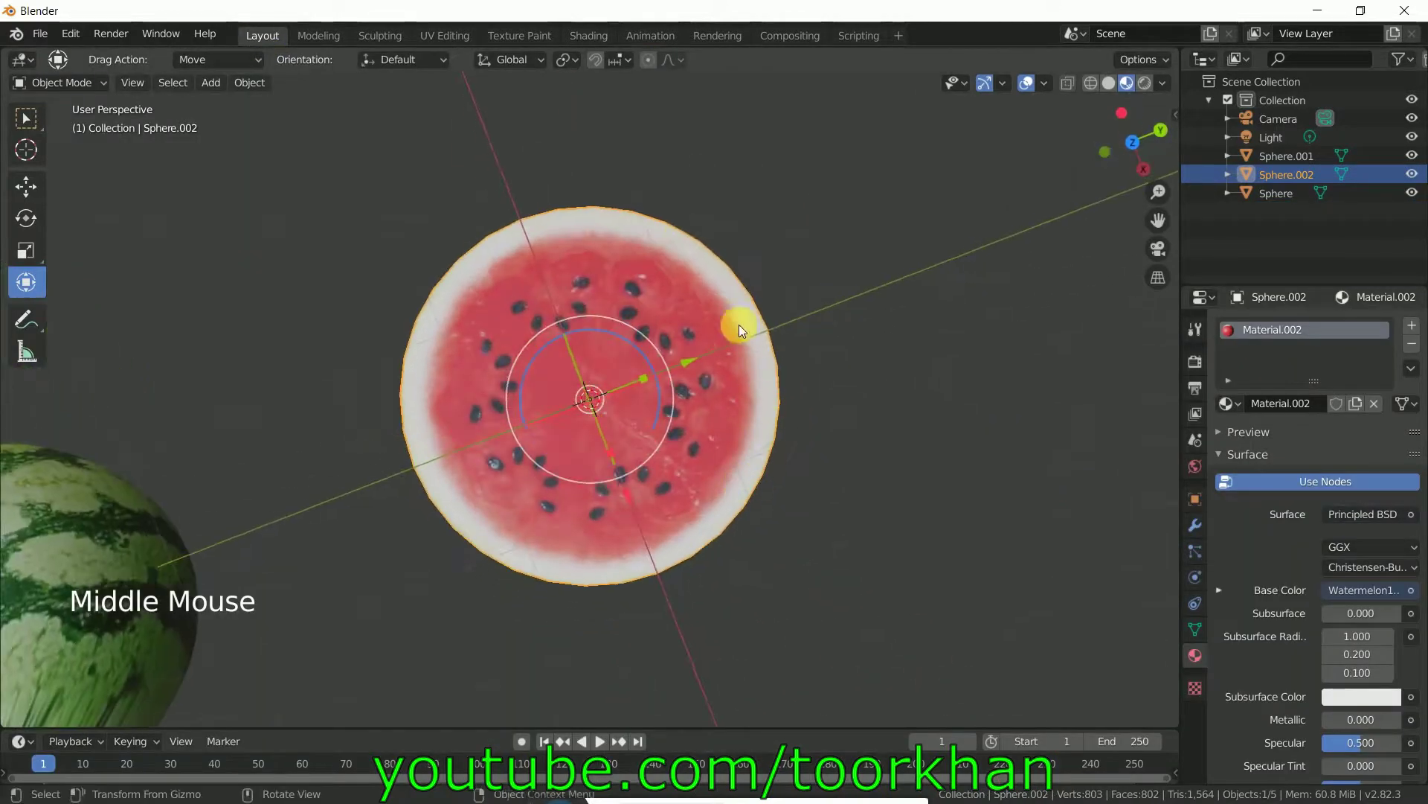
pyautogui.click(930, 502)
pyautogui.moveTo(829, 538); pyautogui.dragTo(689, 525, button='middle')
pyautogui.moveTo(863, 458); pyautogui.dragTo(722, 451, button='middle')
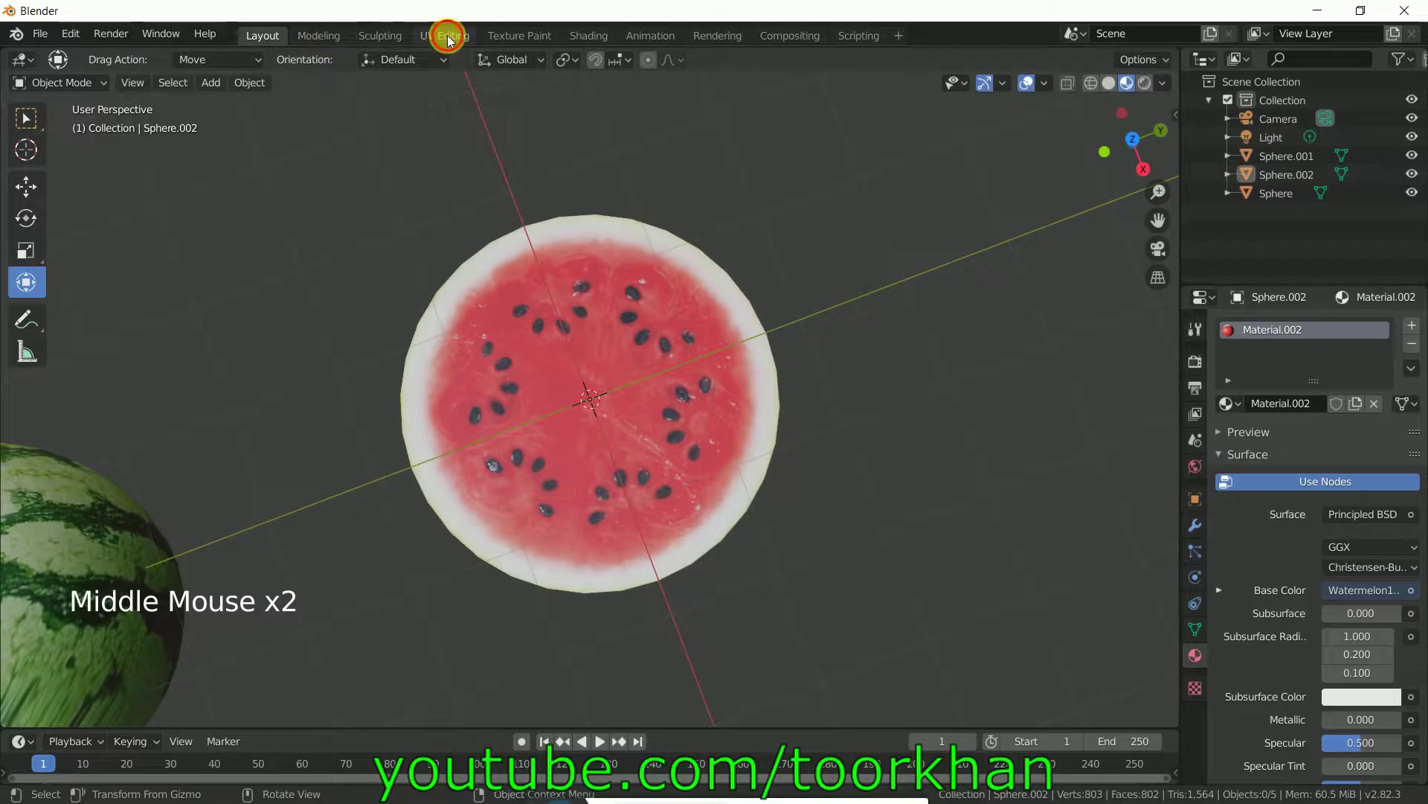
pyautogui.click(447, 36)
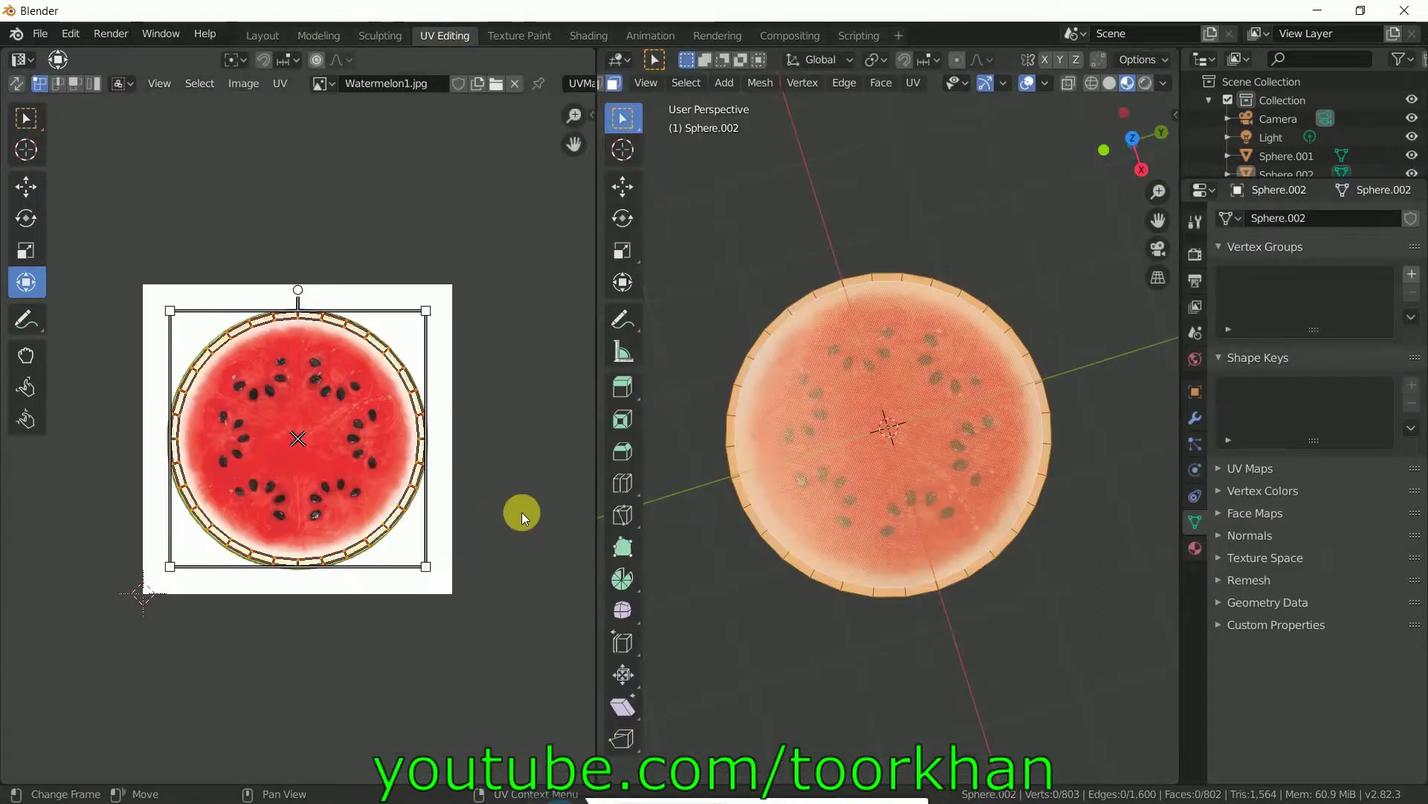
# Shrink the slice's UVs by a factor of 0.9701.
pyautogui.press('s')
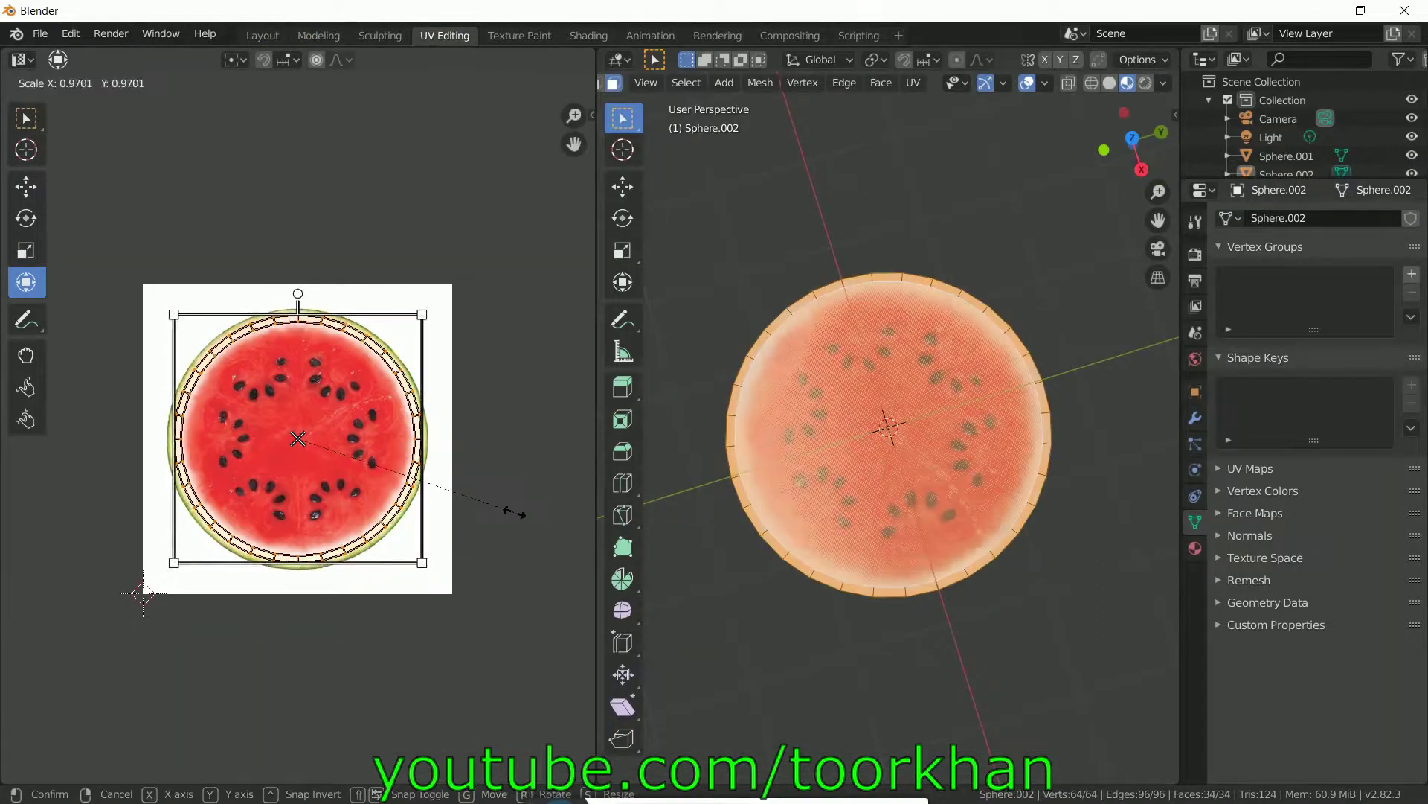
pyautogui.click(512, 512)
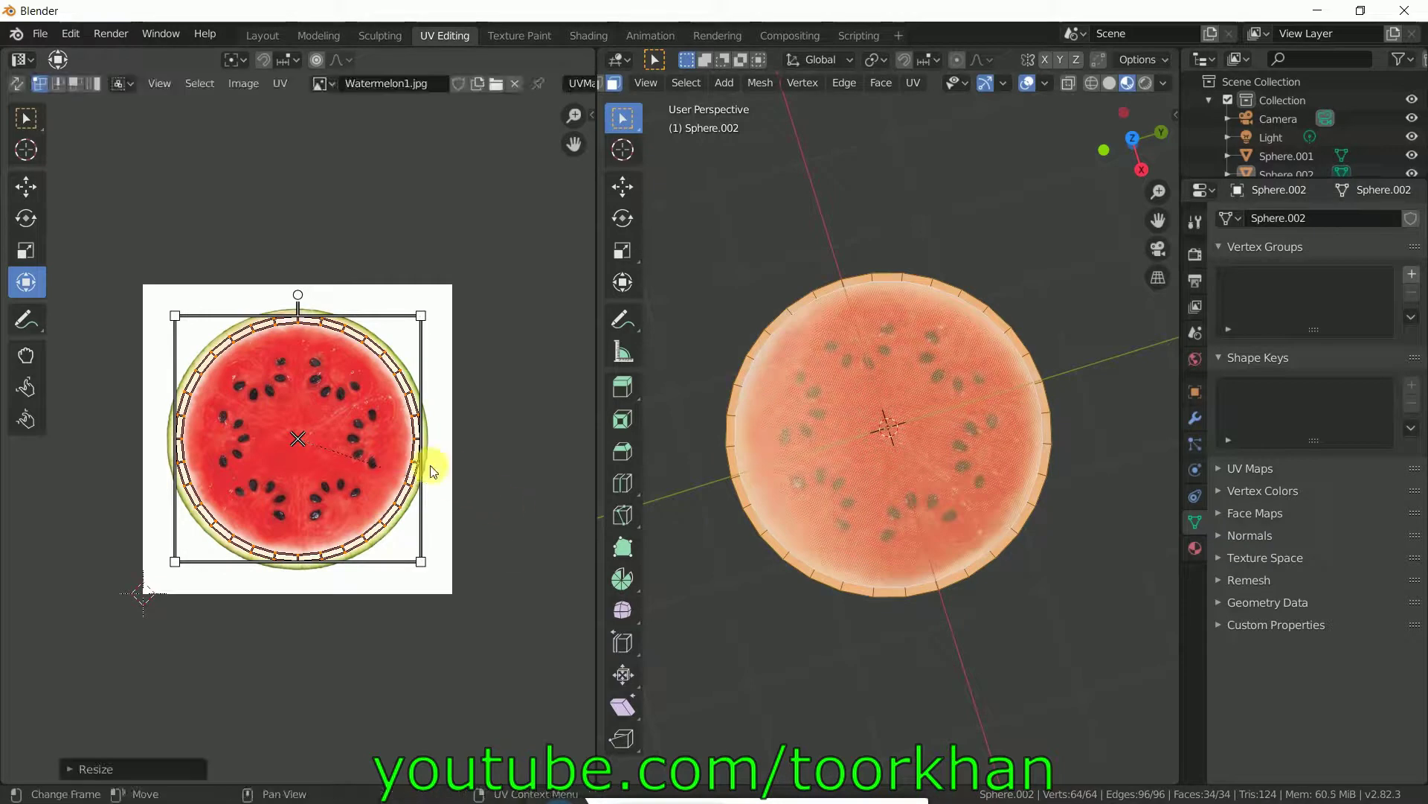
pyautogui.click(262, 35)
# Orbit, pan and zoom the Layout viewport to show both watermelons from above.
pyautogui.moveTo(524, 355); pyautogui.dragTo(556, 290, button='middle')
pyautogui.keyDown('shift'); pyautogui.moveTo(476, 338); pyautogui.dragTo(856, 344, button='middle'); pyautogui.keyUp('shift')
pyautogui.scroll(-5, 690, 337)
pyautogui.moveTo(686, 338); pyautogui.dragTo(579, 380, button='middle')
pyautogui.scroll(3, 645, 479)
# Put Sphere.001 in Edit Mode and add a cylinder to its mesh.
pyautogui.click(390, 369)
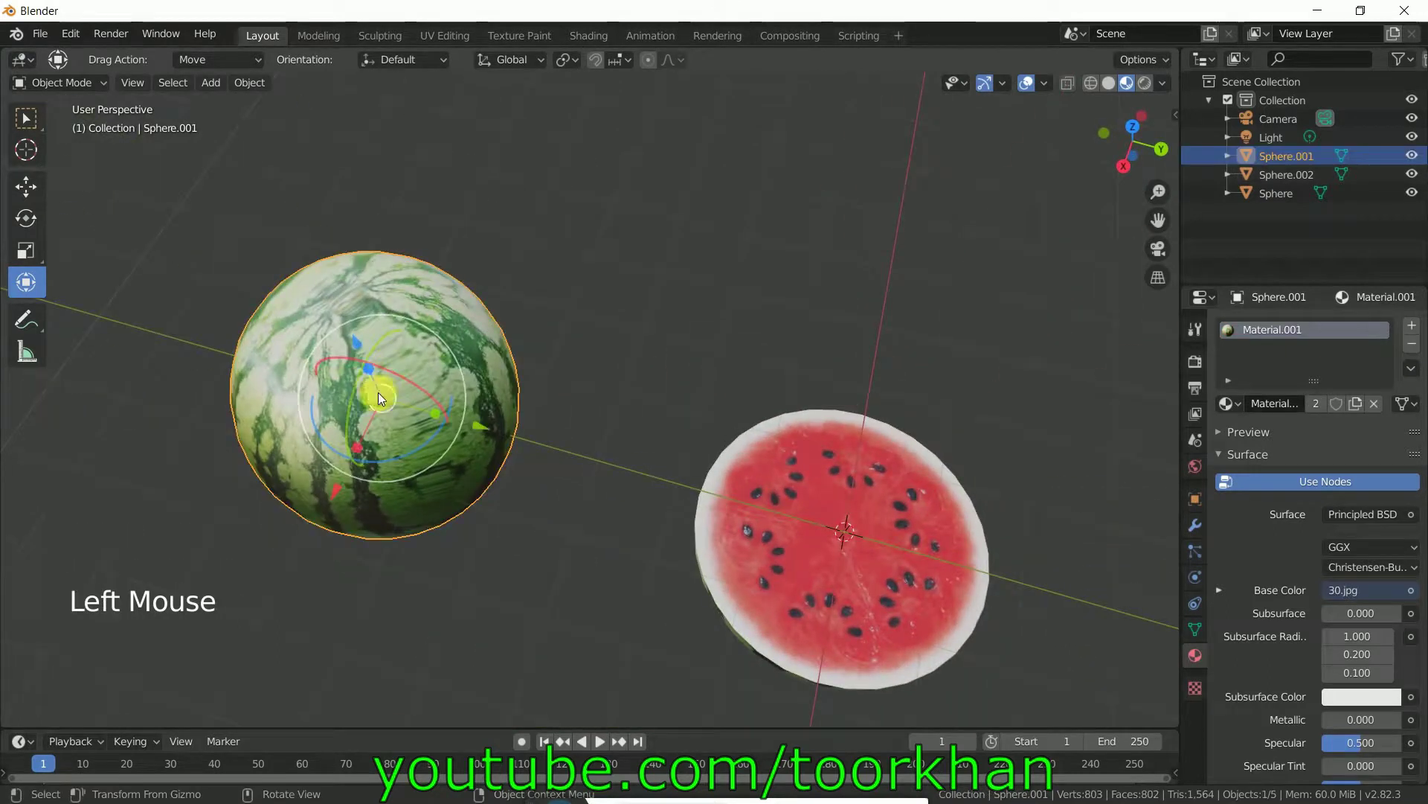
pyautogui.click(59, 83)
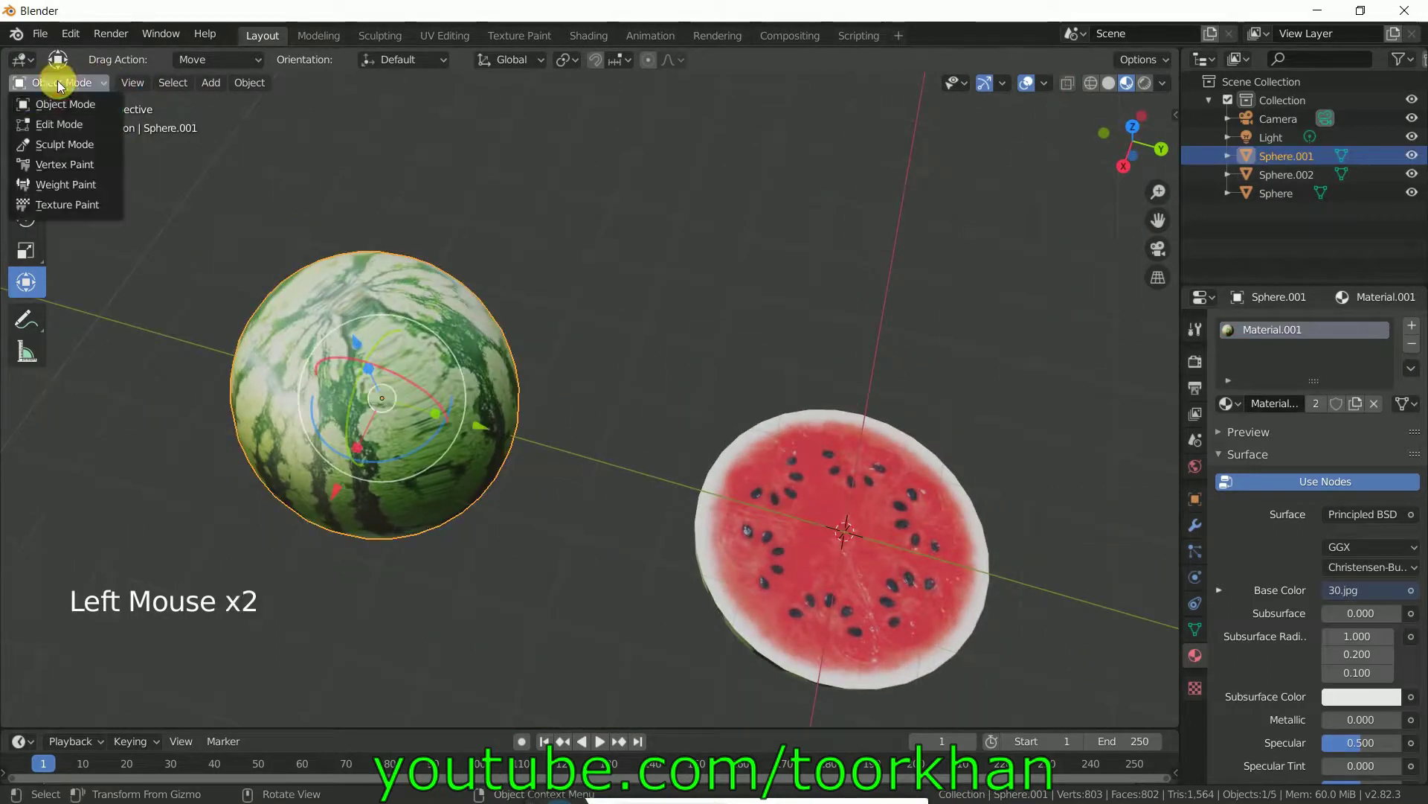
pyautogui.click(60, 125)
pyautogui.keyDown('shift'); pyautogui.moveTo(296, 375); pyautogui.dragTo(587, 230, button='middle'); pyautogui.keyUp('shift')
pyautogui.moveTo(539, 185); pyautogui.dragTo(463, 105, button='middle')
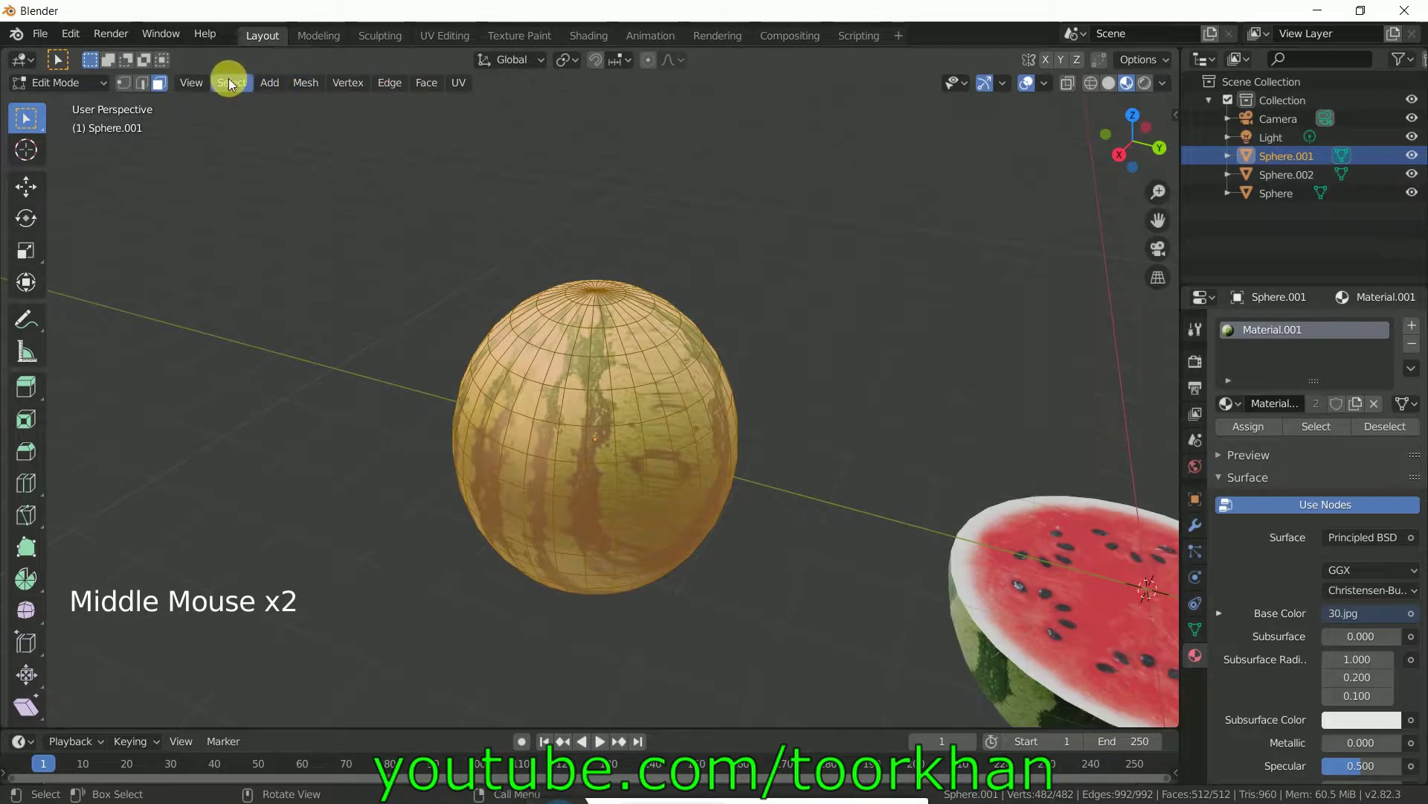
pyautogui.click(268, 82)
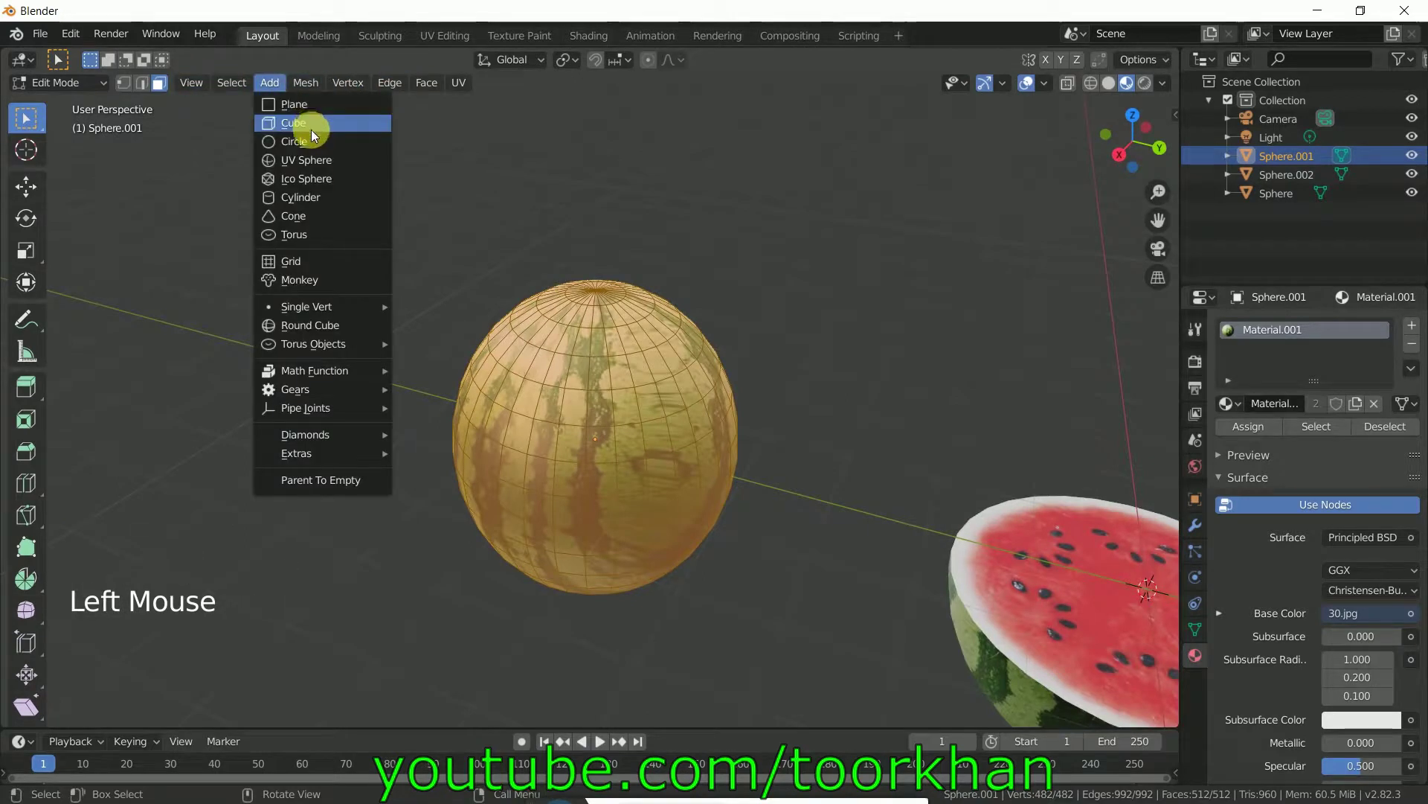
pyautogui.click(306, 198)
pyautogui.scroll(-5, 895, 463)
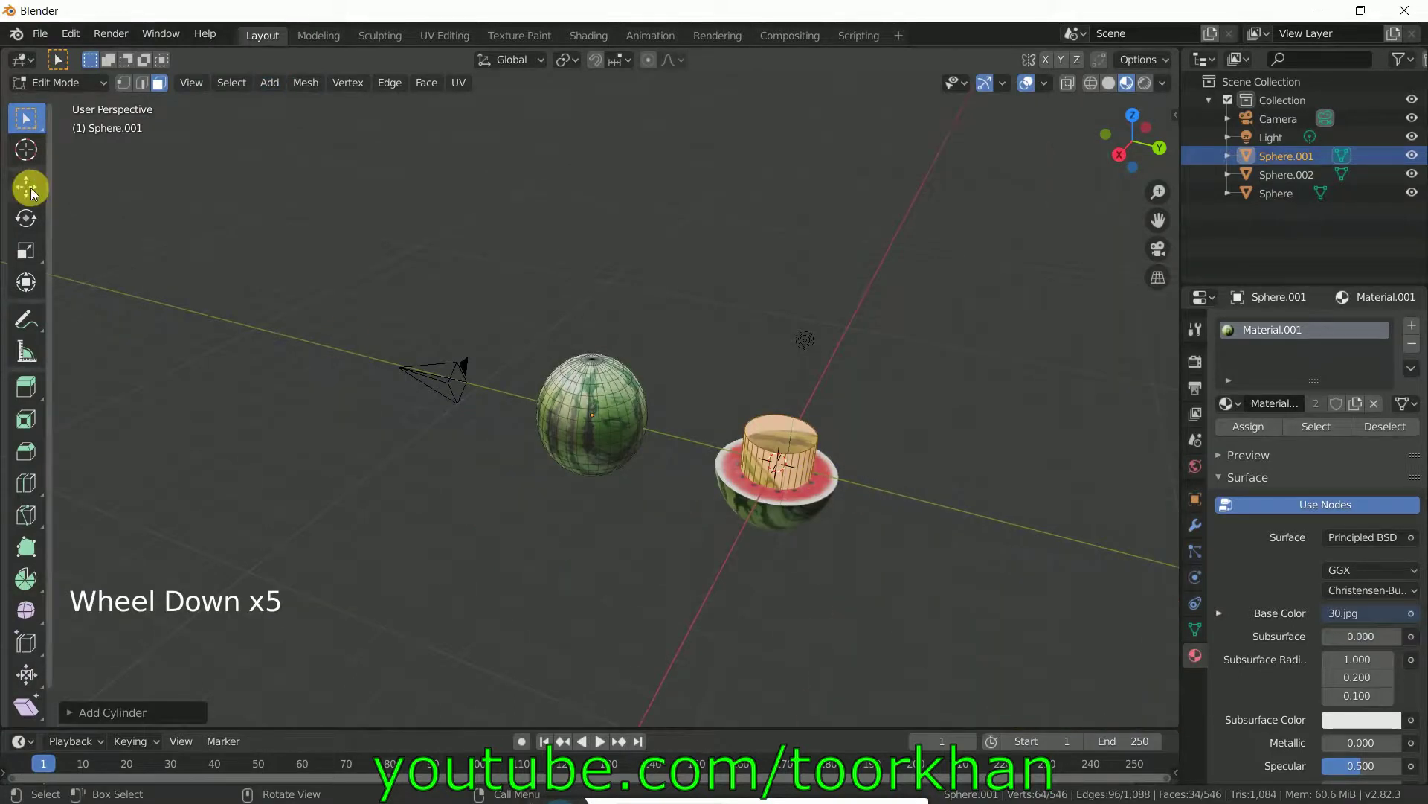
# Lift the cylinder out of the half watermelon and scale it down to about 0.11.
pyautogui.click(30, 187)
pyautogui.click(26, 282)
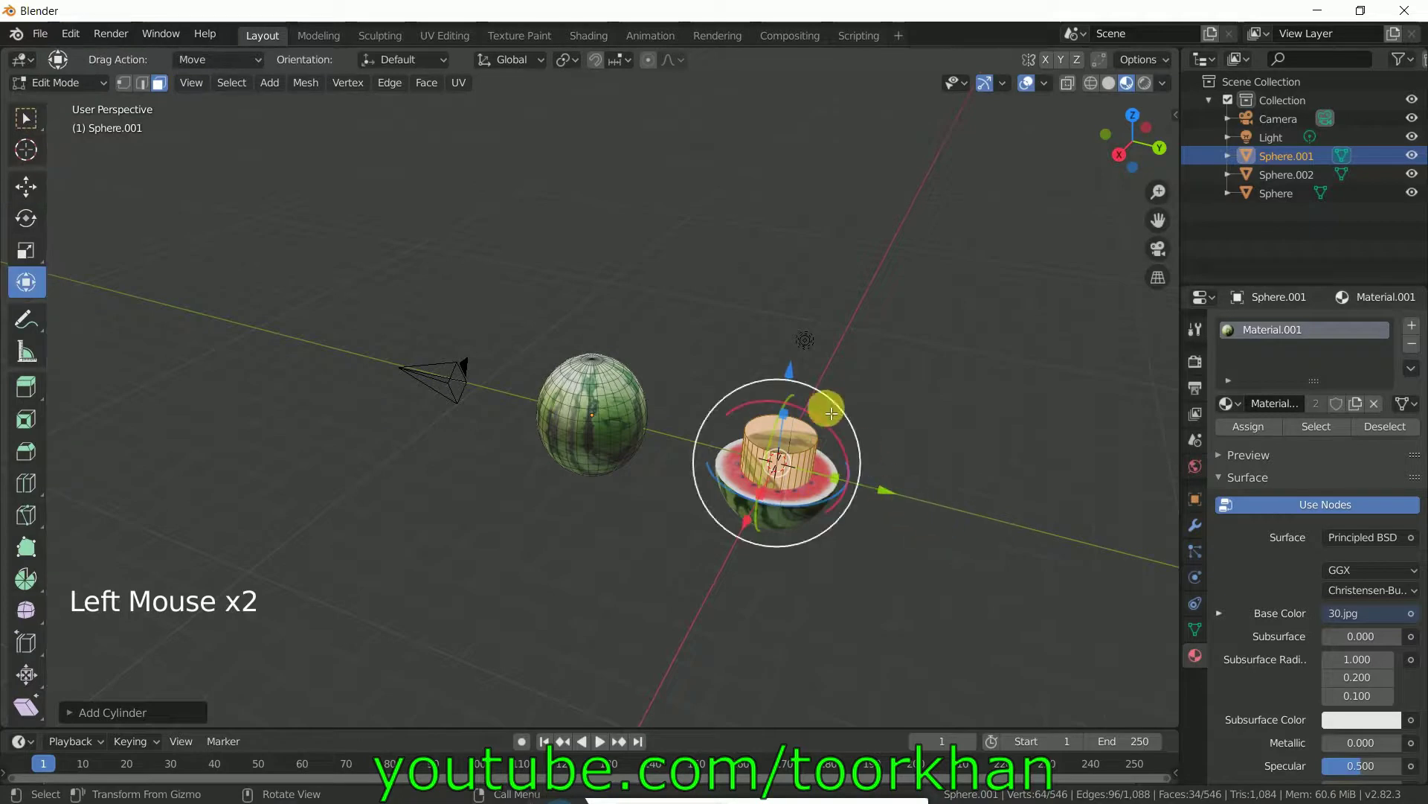
pyautogui.moveTo(866, 454); pyautogui.dragTo(922, 341)
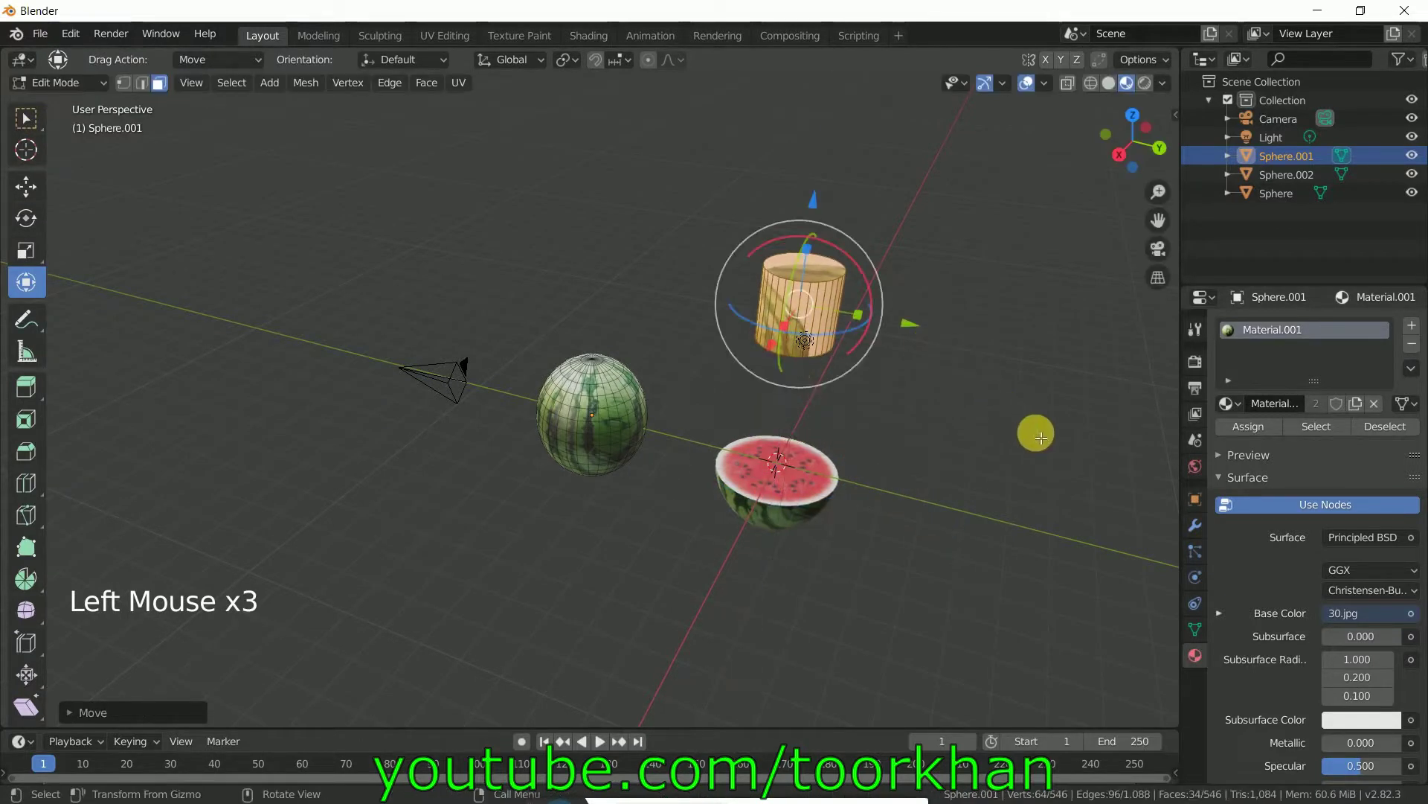
pyautogui.press('s')
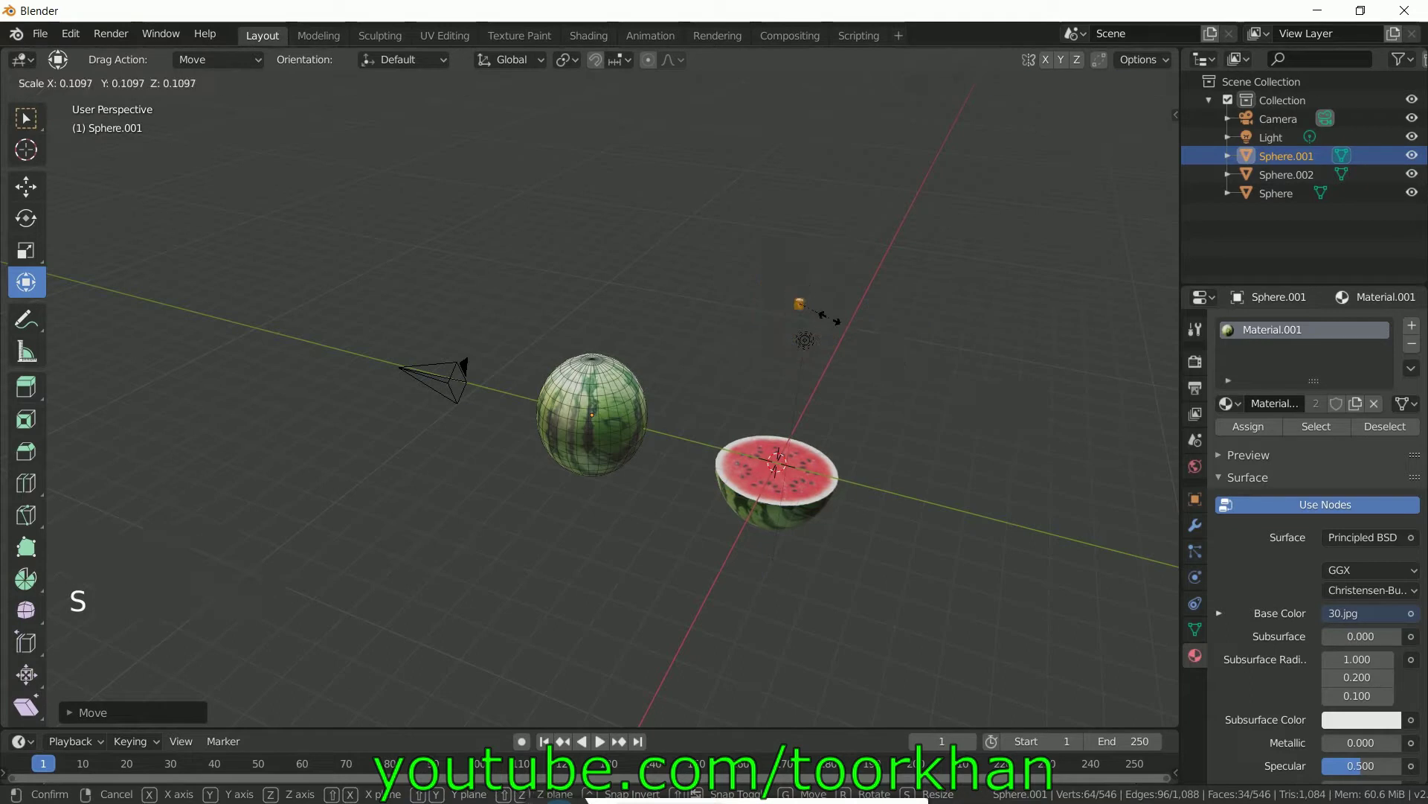
pyautogui.click(825, 320)
# Set the small cylinder on the whole watermelon's top and stretch it into a tall stem.
pyautogui.moveTo(913, 335); pyautogui.dragTo(698, 312)
pyautogui.moveTo(590, 168); pyautogui.dragTo(604, 255)
pyautogui.moveTo(590, 305); pyautogui.dragTo(590, 305)
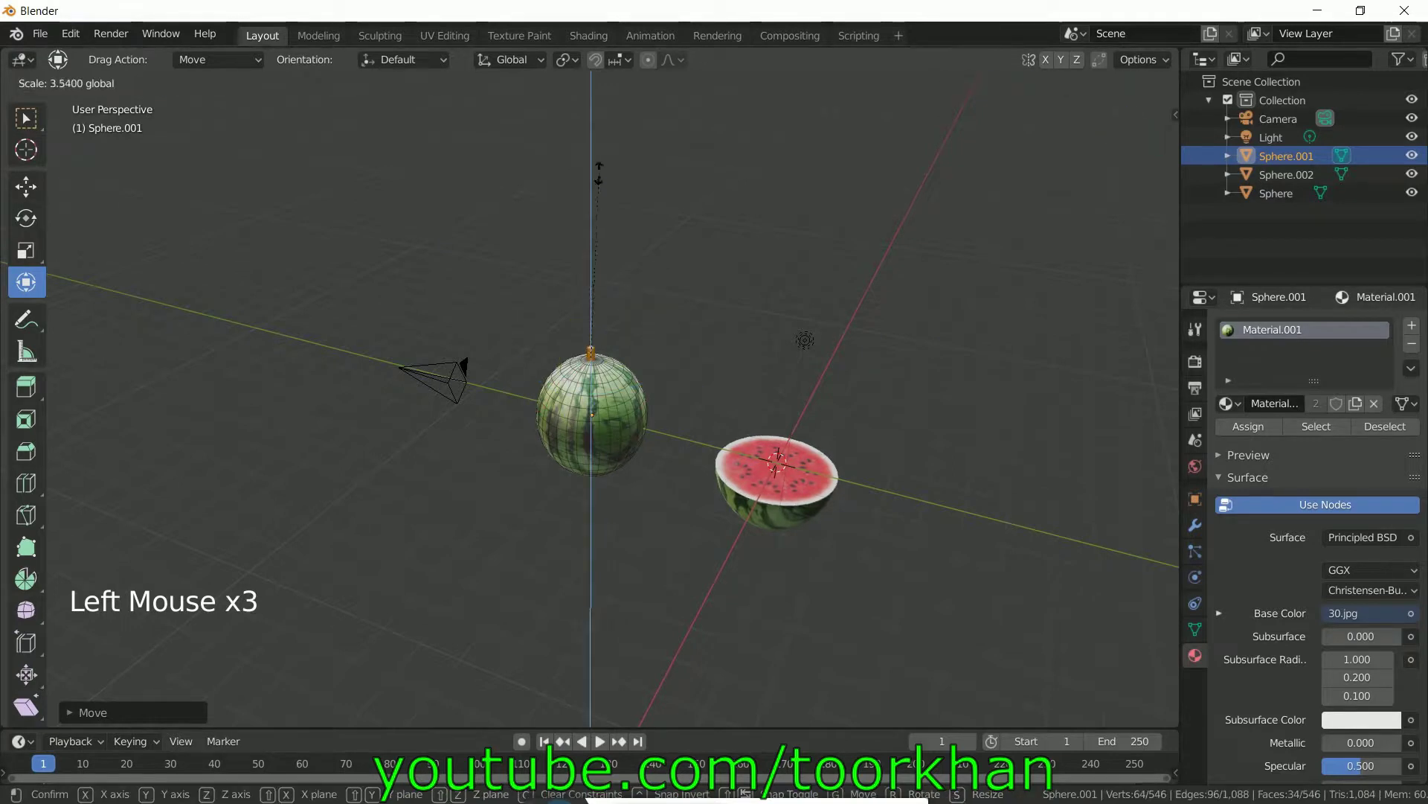
pyautogui.moveTo(599, 173); pyautogui.dragTo(606, 261)
pyautogui.scroll(6, 628, 335)
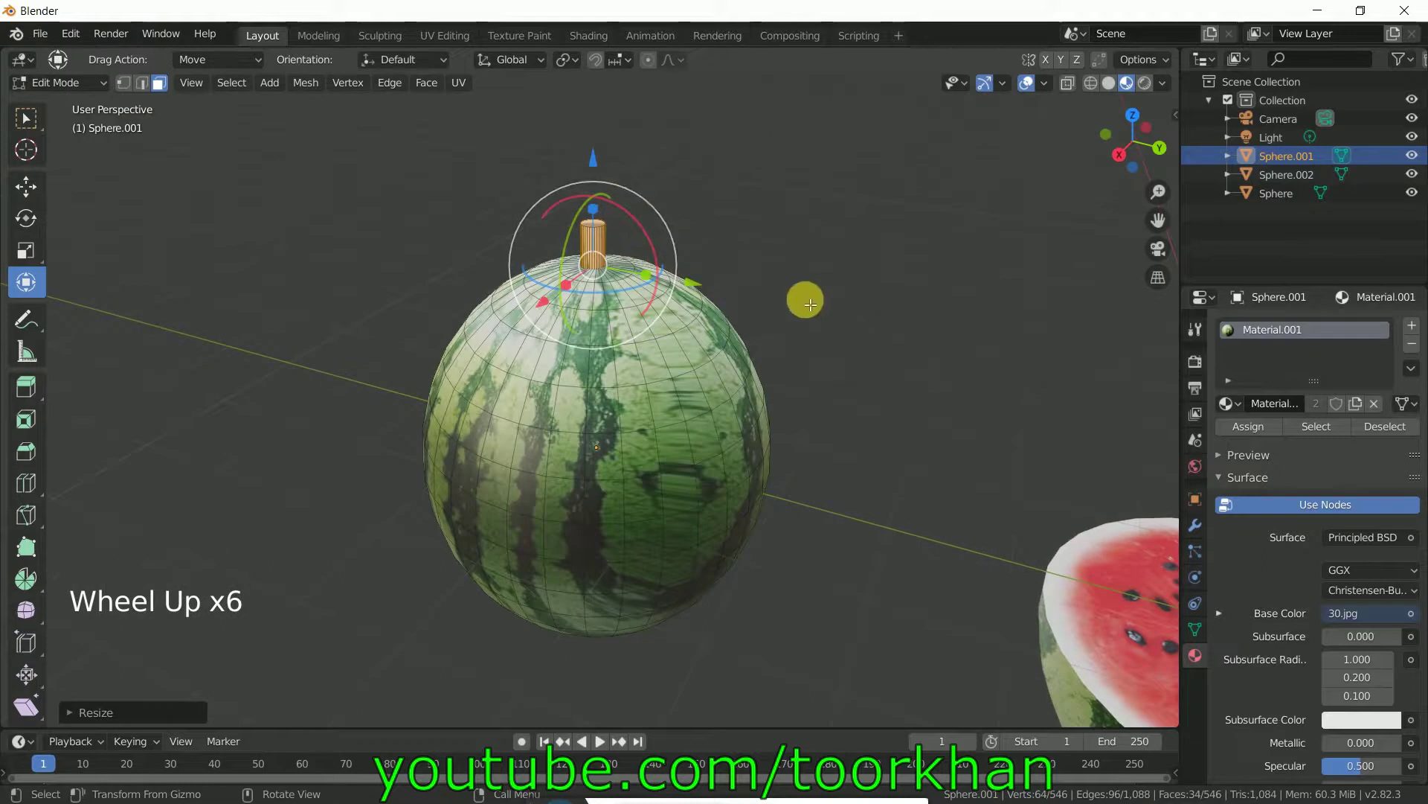
pyautogui.press('s')
pyautogui.rightClick(772, 303)
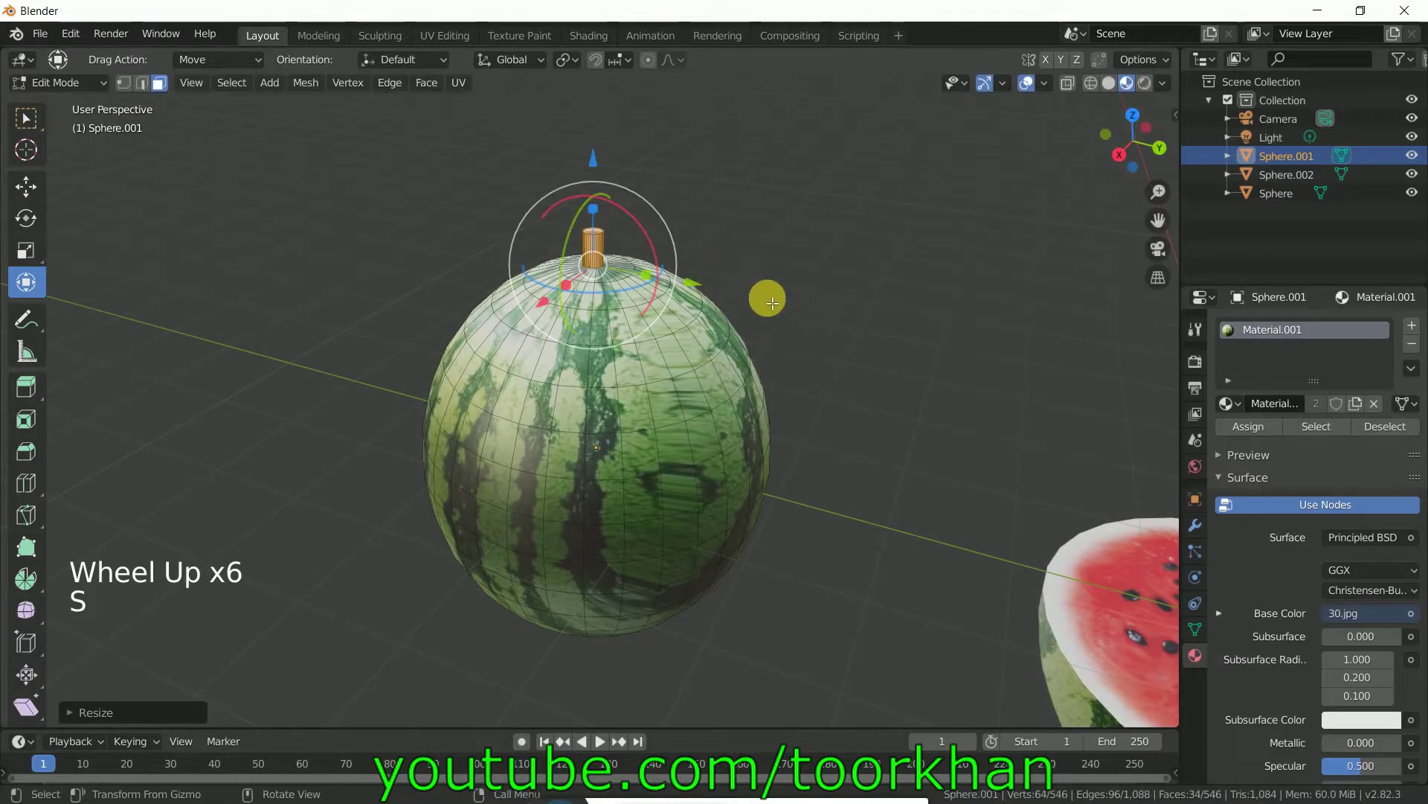
pyautogui.moveTo(694, 282)
pyautogui.mouseDown()
pyautogui.moveTo(680, 281)
pyautogui.moveTo(696, 281)
pyautogui.mouseUp()
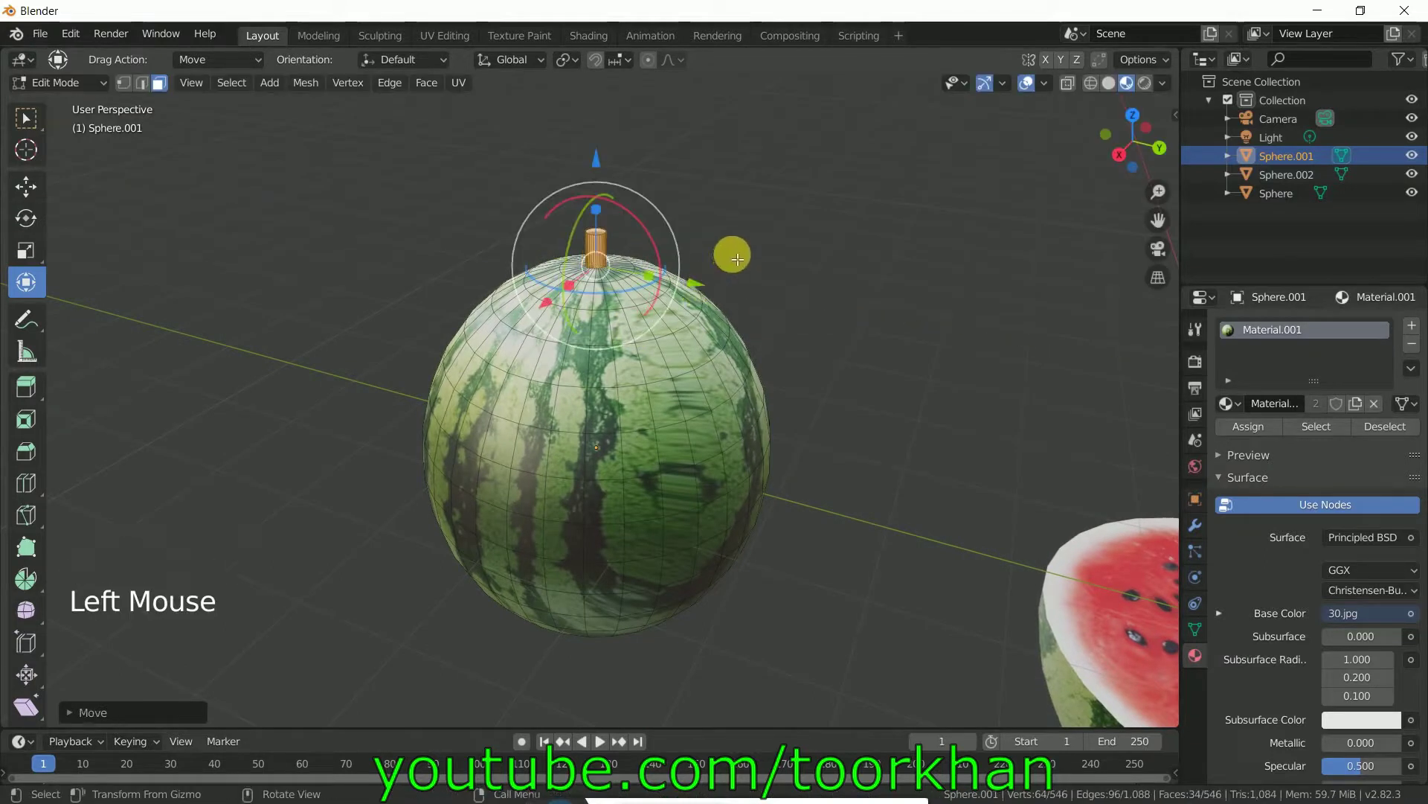
pyautogui.scroll(3, 737, 259)
pyautogui.keyDown('shift'); pyautogui.moveTo(758, 249); pyautogui.dragTo(744, 521, button='middle'); pyautogui.keyUp('shift')
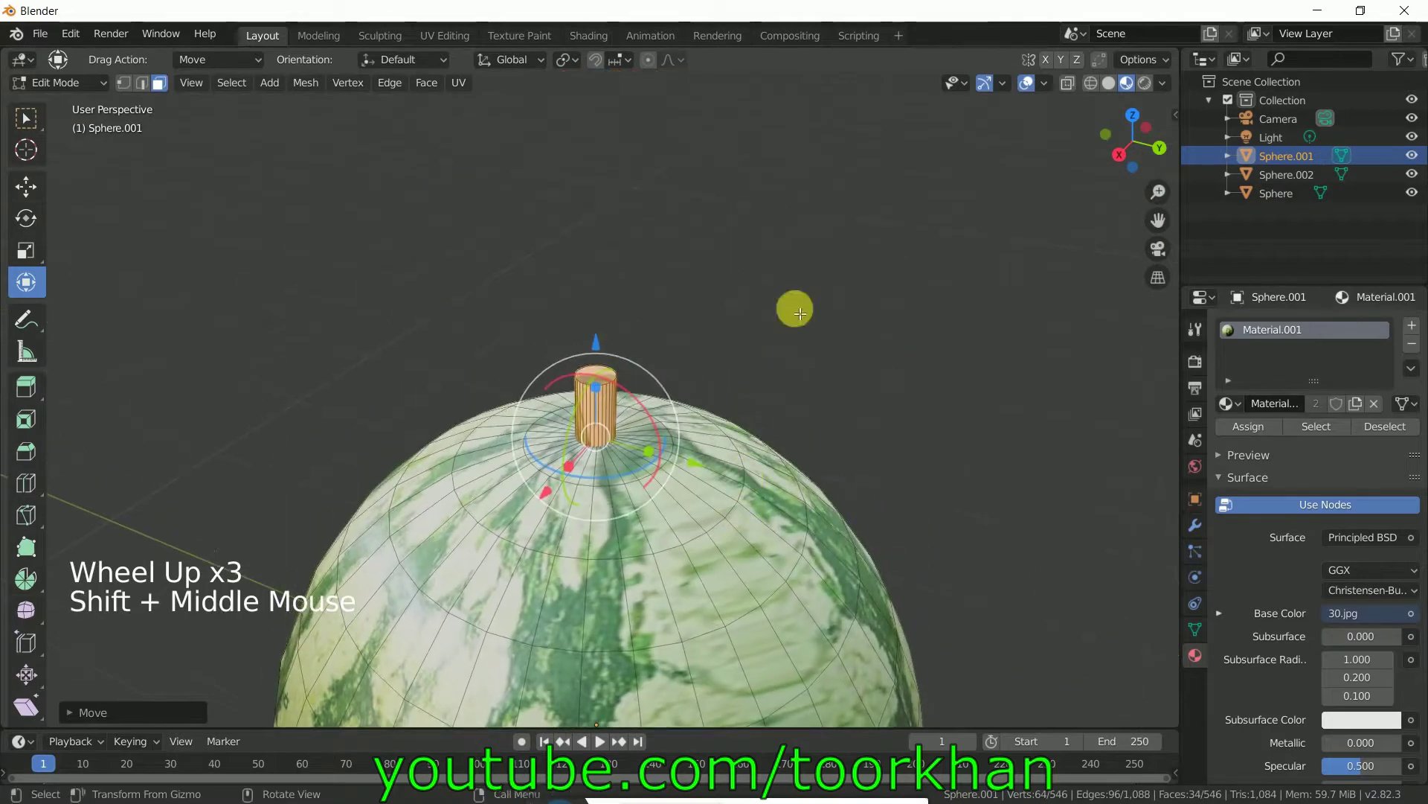
# Tilt the stem's top face about 29 degrees, then extrude it and taper the new tip.
pyautogui.click(791, 306)
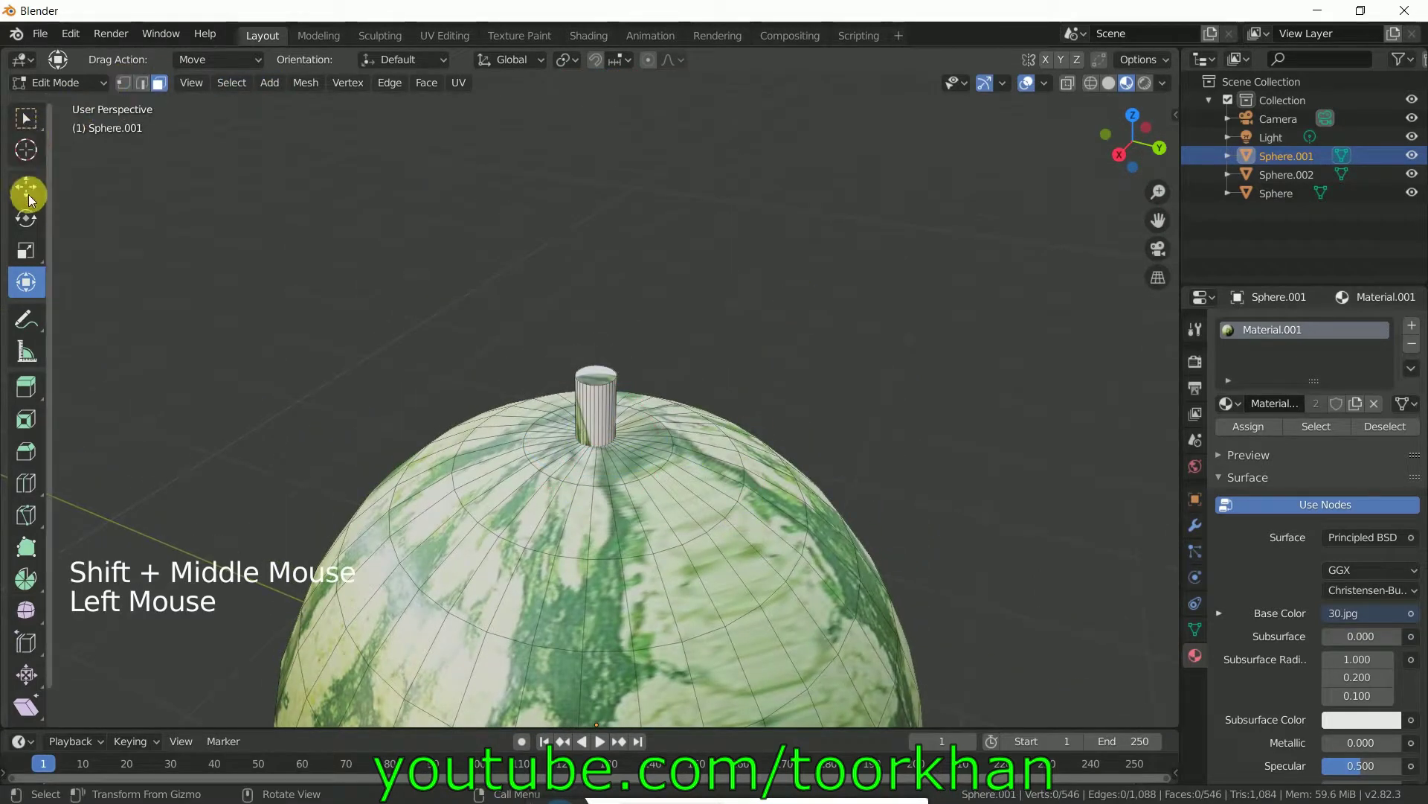
pyautogui.click(595, 372)
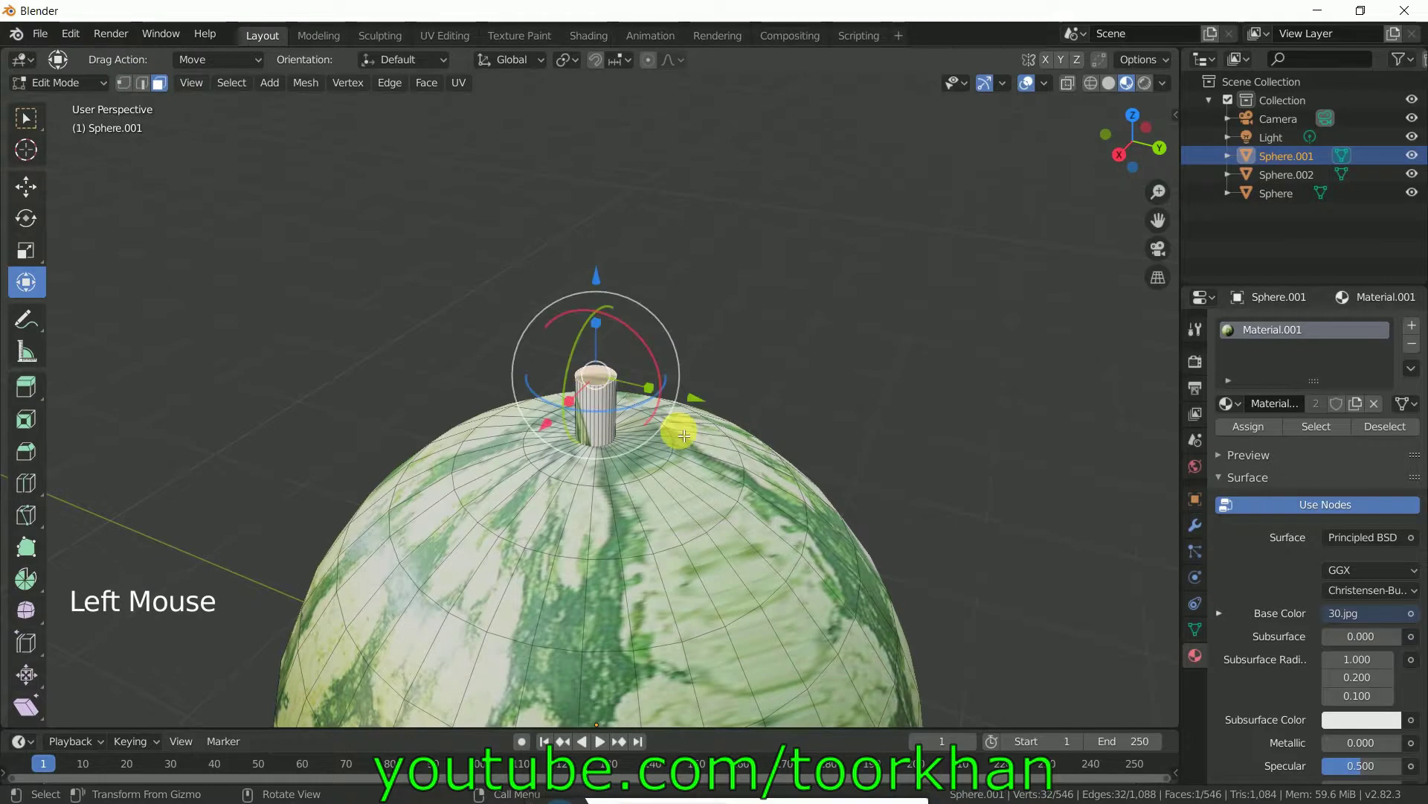
pyautogui.moveTo(575, 332); pyautogui.dragTo(596, 370)
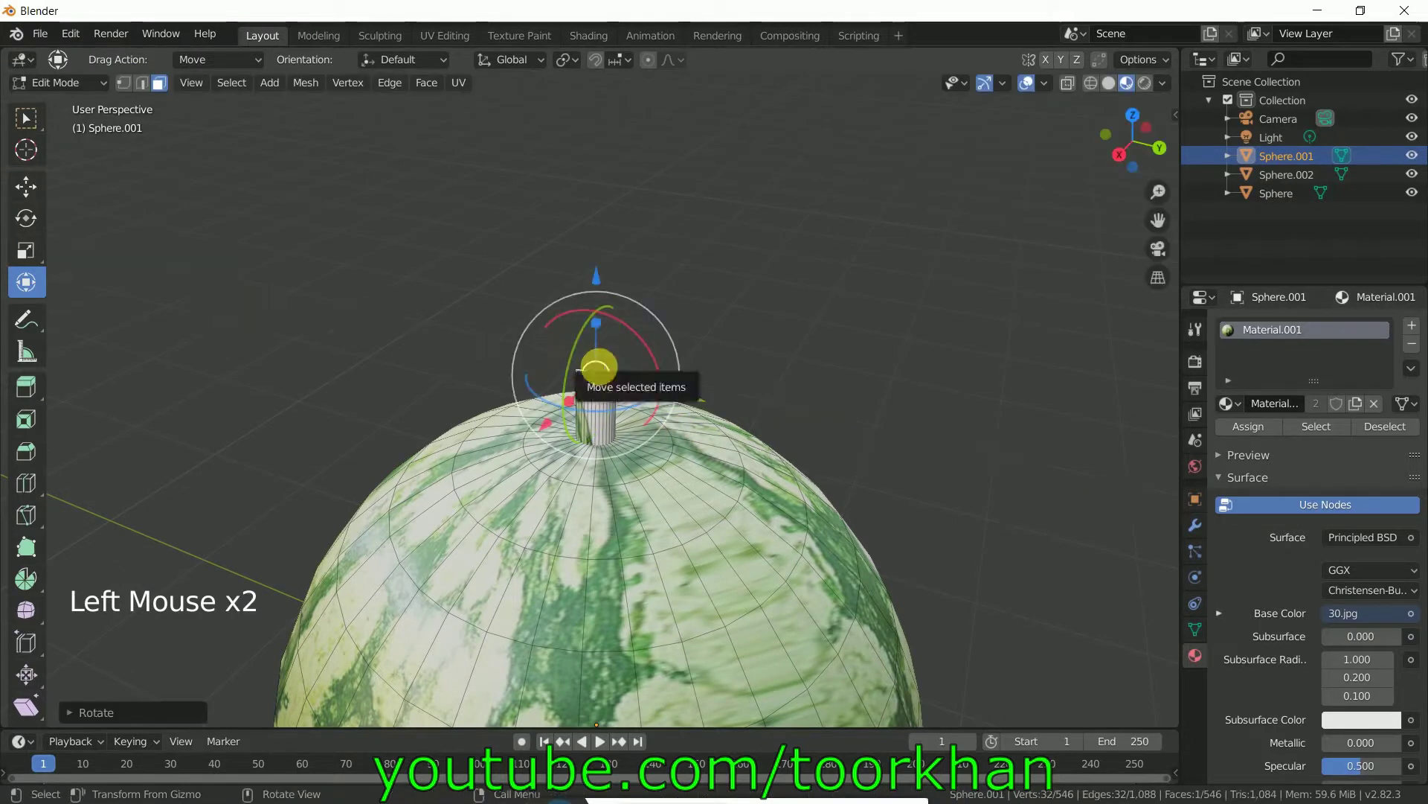
pyautogui.press('e')
pyautogui.click(655, 300)
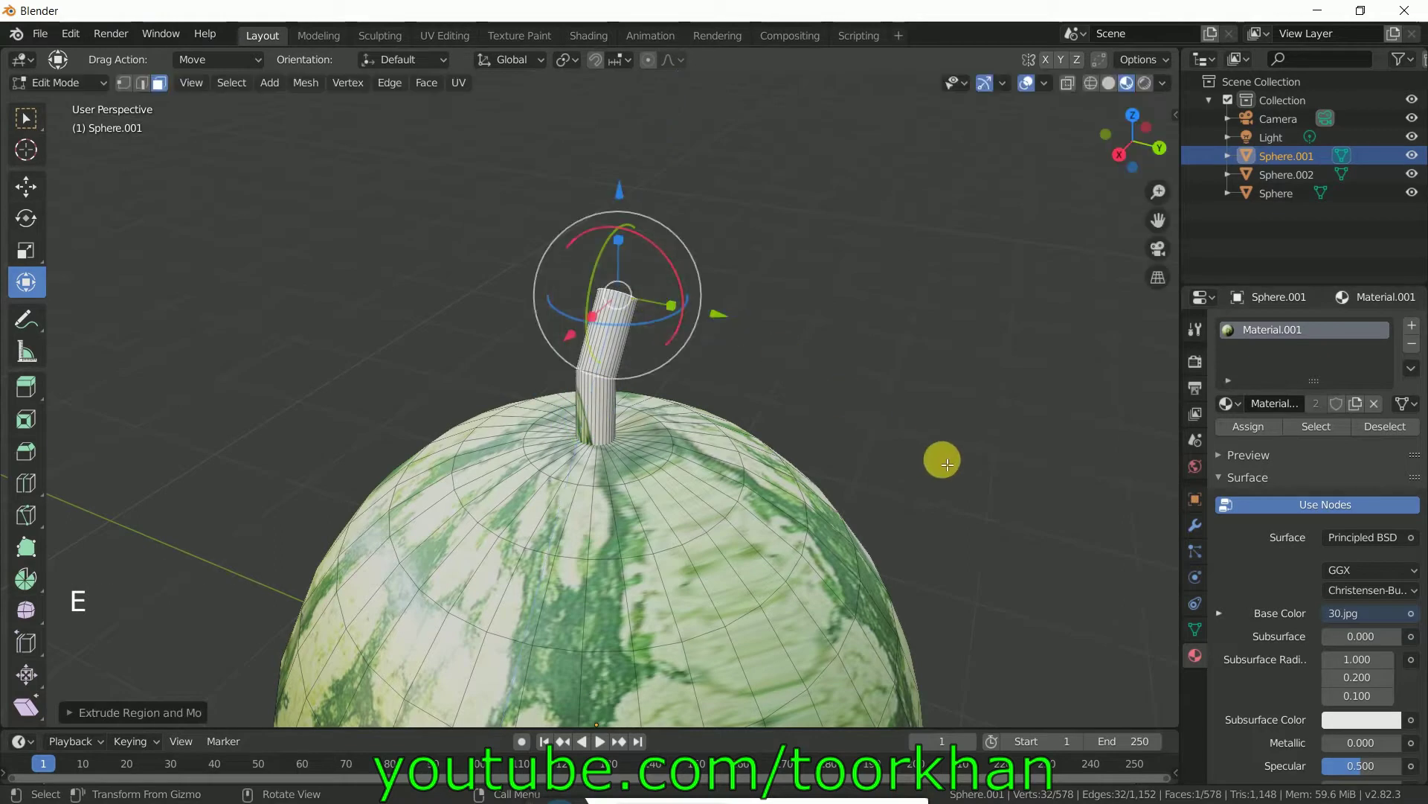
pyautogui.press('s')
pyautogui.click(826, 398)
pyautogui.scroll(-6, 806, 415)
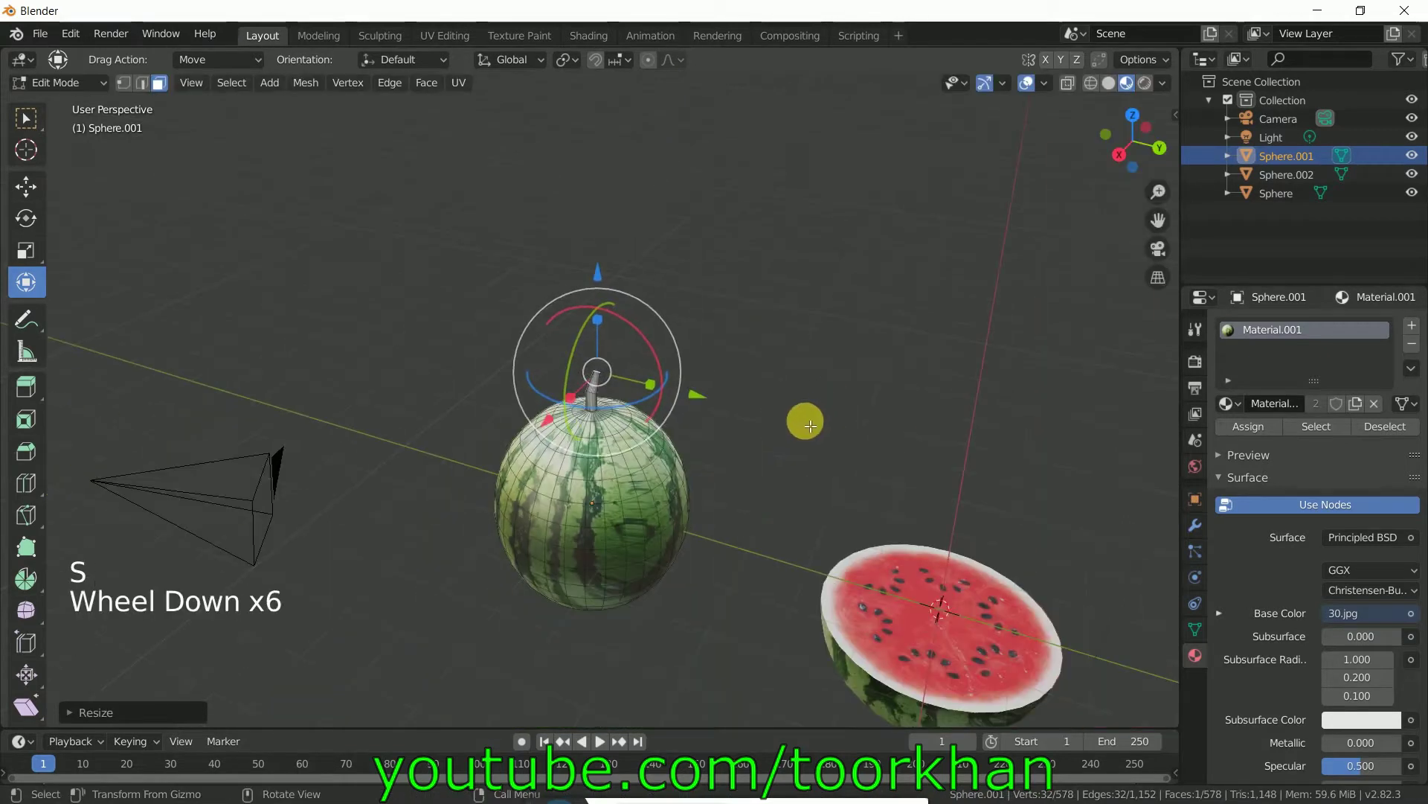
# Return to Object Mode and orbit the view around both watermelons.
pyautogui.press('Tab')
pyautogui.keyDown('shift'); pyautogui.moveTo(762, 566); pyautogui.dragTo(582, 400, button='middle'); pyautogui.keyUp('shift')
pyautogui.moveTo(637, 422); pyautogui.dragTo(580, 357, button='middle')
pyautogui.rightClick(546, 304)
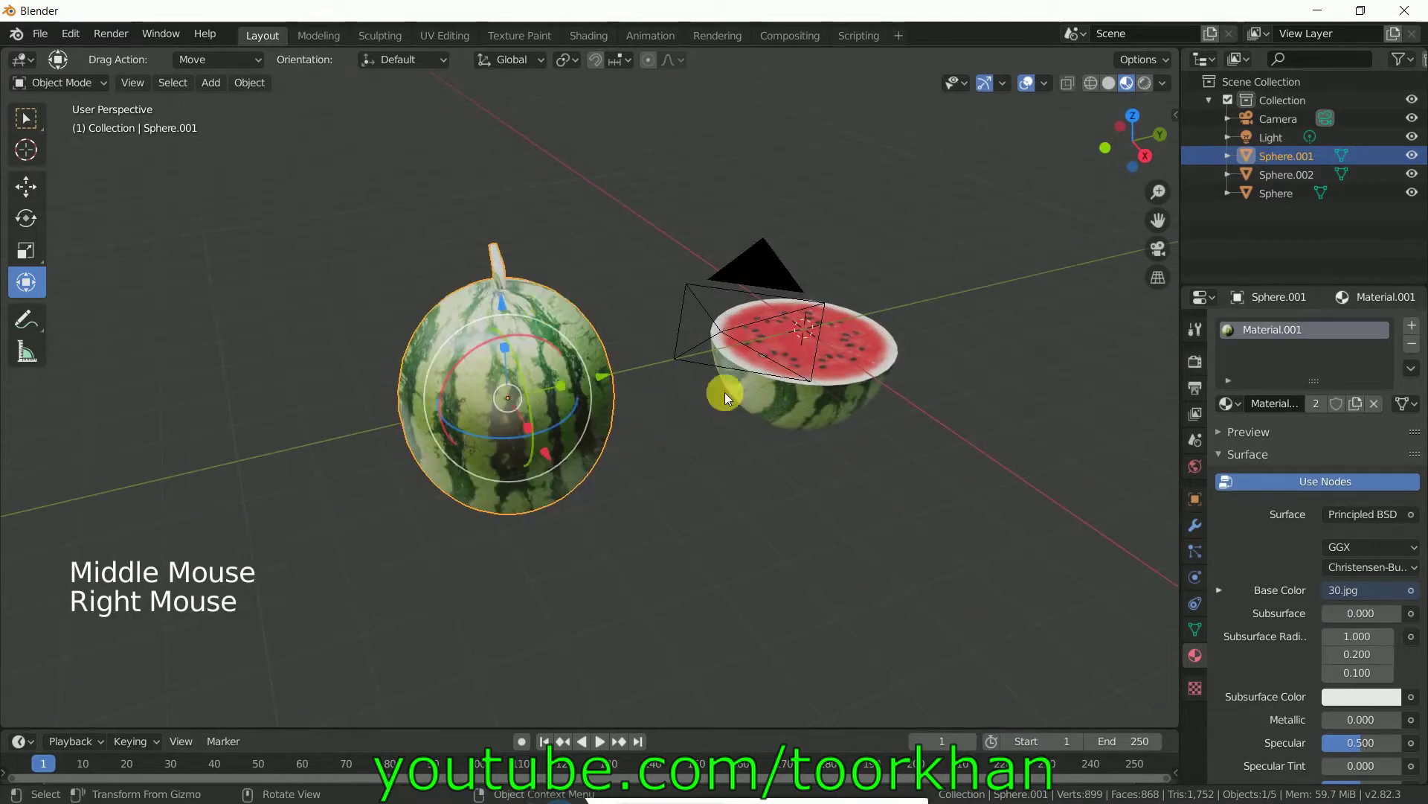